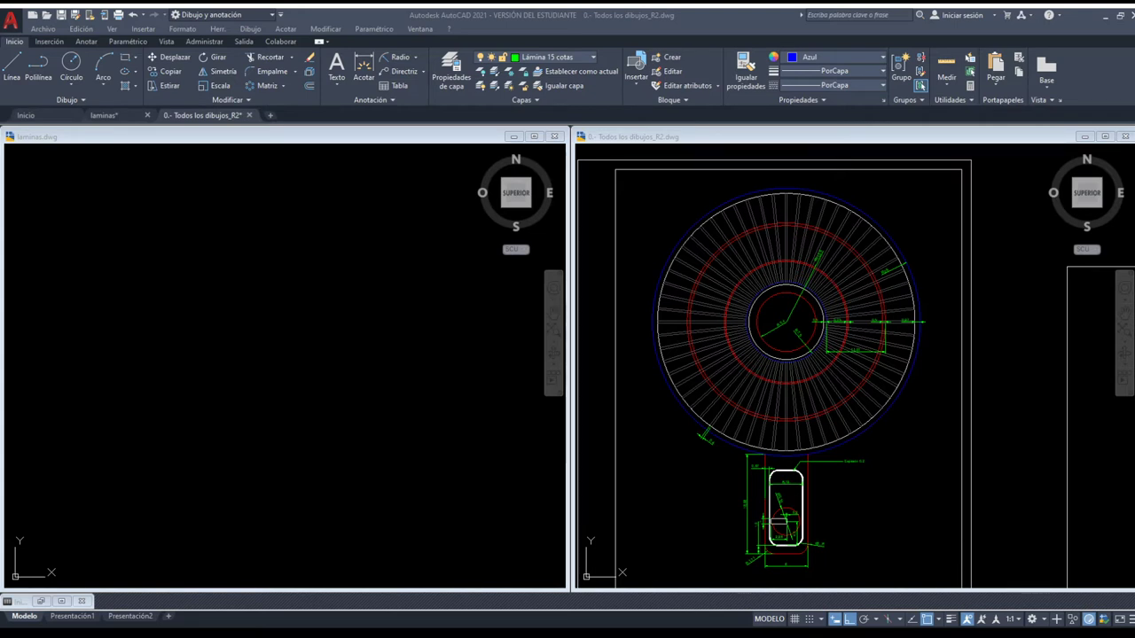
# - Zoom the reference drawing onto the hub radii, then return to the empty laminas.dwg
pyautogui.click(104, 115)
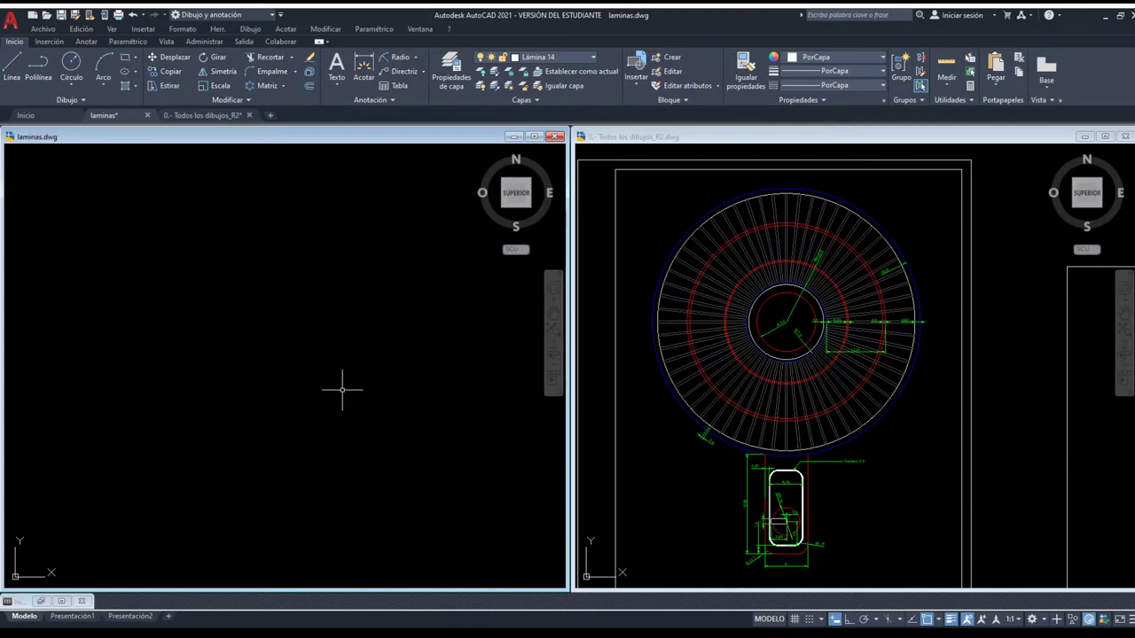
pyautogui.click(774, 340)
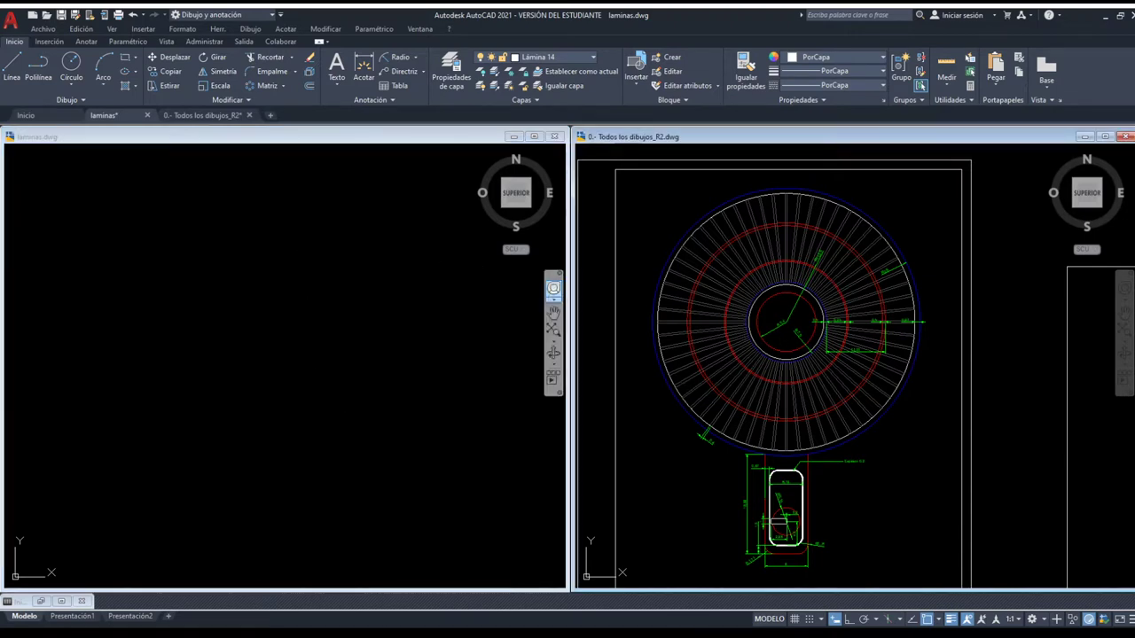
pyautogui.scroll(5, 774, 340)
pyautogui.moveTo(782, 532); pyautogui.dragTo(782, 346, button='middle')
pyautogui.scroll(-2, 805, 380)
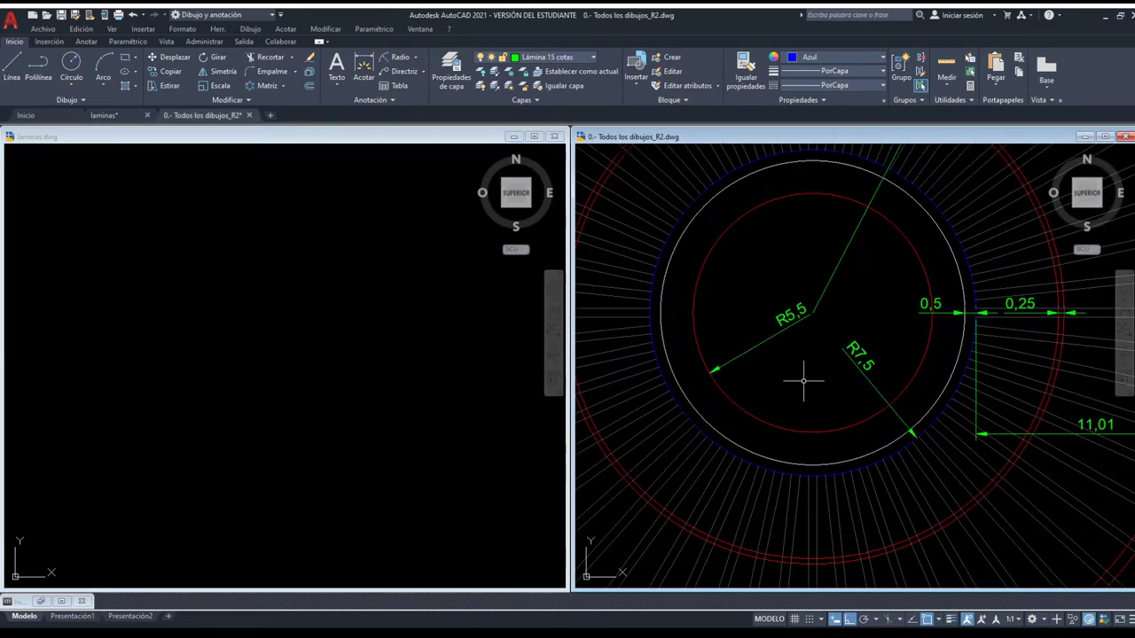
pyautogui.scroll(-2, 805, 380)
pyautogui.scroll(2, 806, 380)
pyautogui.scroll(1, 806, 380)
pyautogui.click(266, 318)
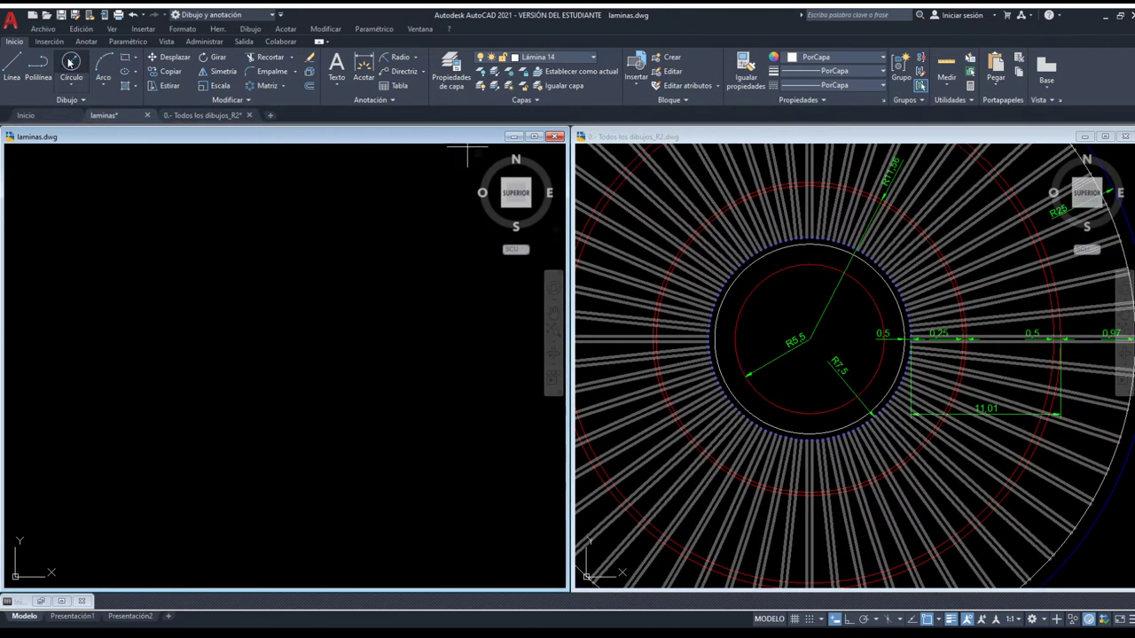
# - Draw the first hub circle at the centre of laminas.dwg
pyautogui.click(69, 62)
pyautogui.click(255, 368)
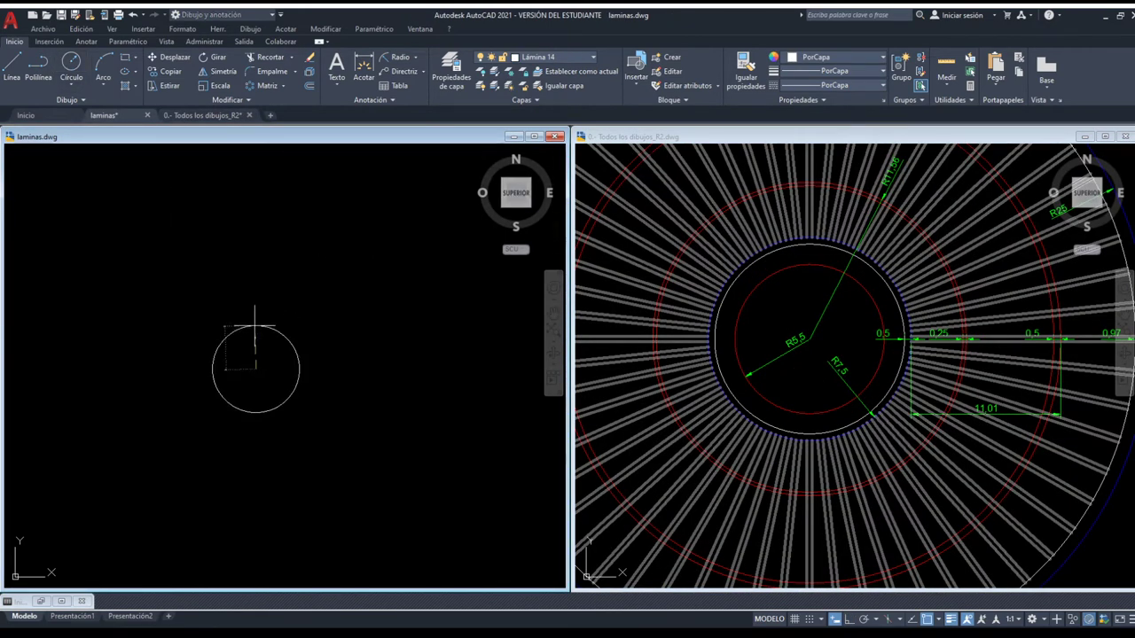
pyautogui.press('Return')
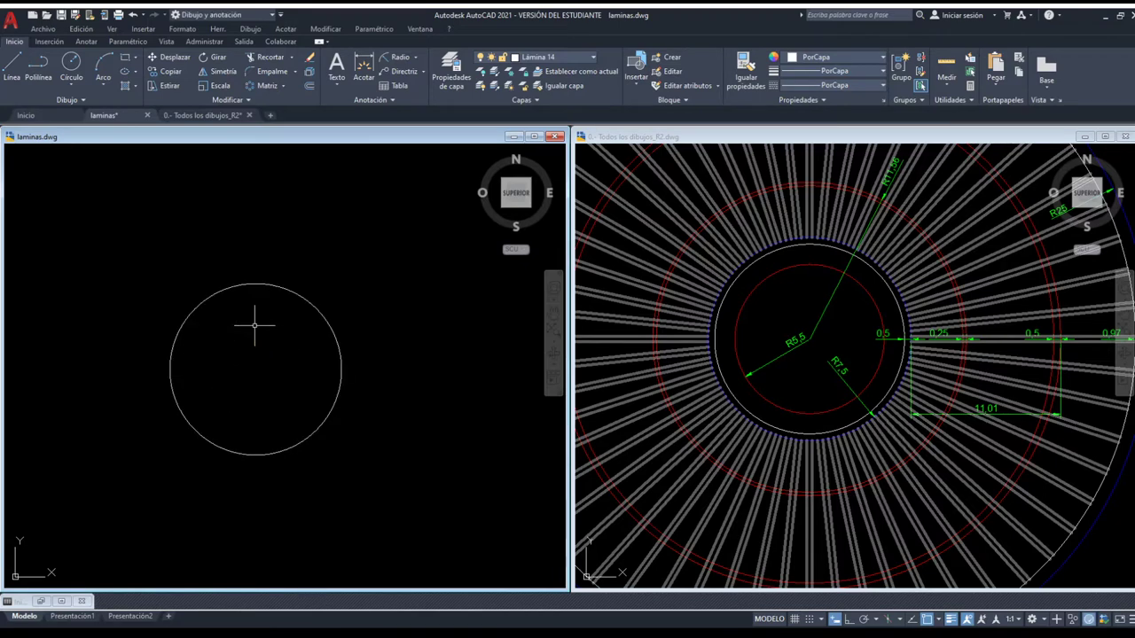
# - Make the new circle red, then zoom into the reference hub dimensions
pyautogui.click(279, 329)
pyautogui.click(218, 266)
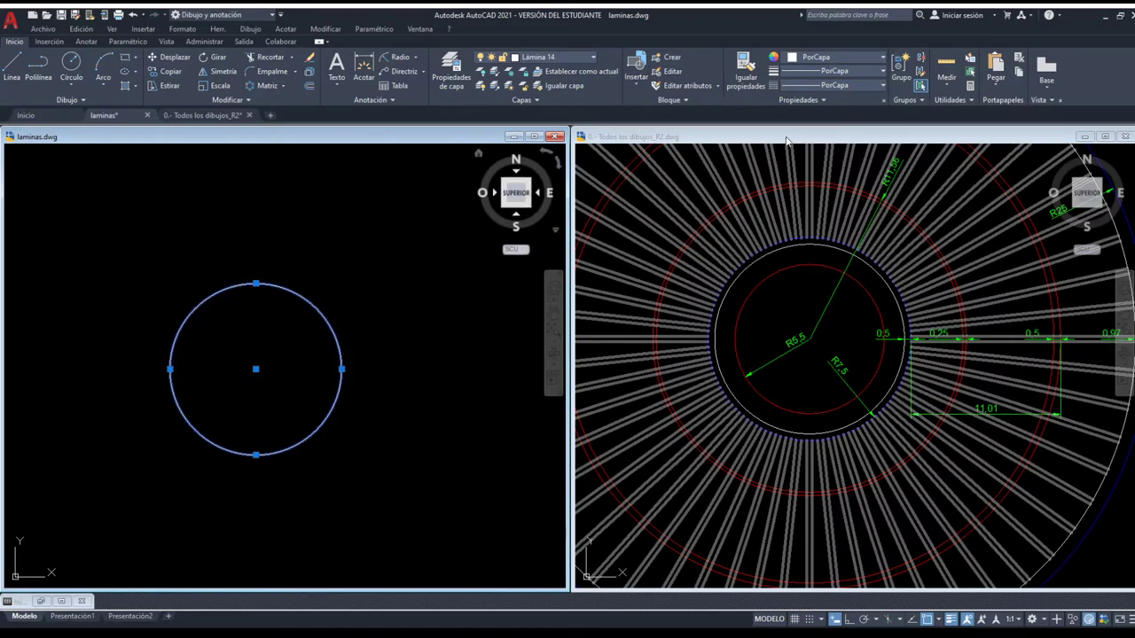
pyautogui.click(787, 187)
pyautogui.press('Escape')
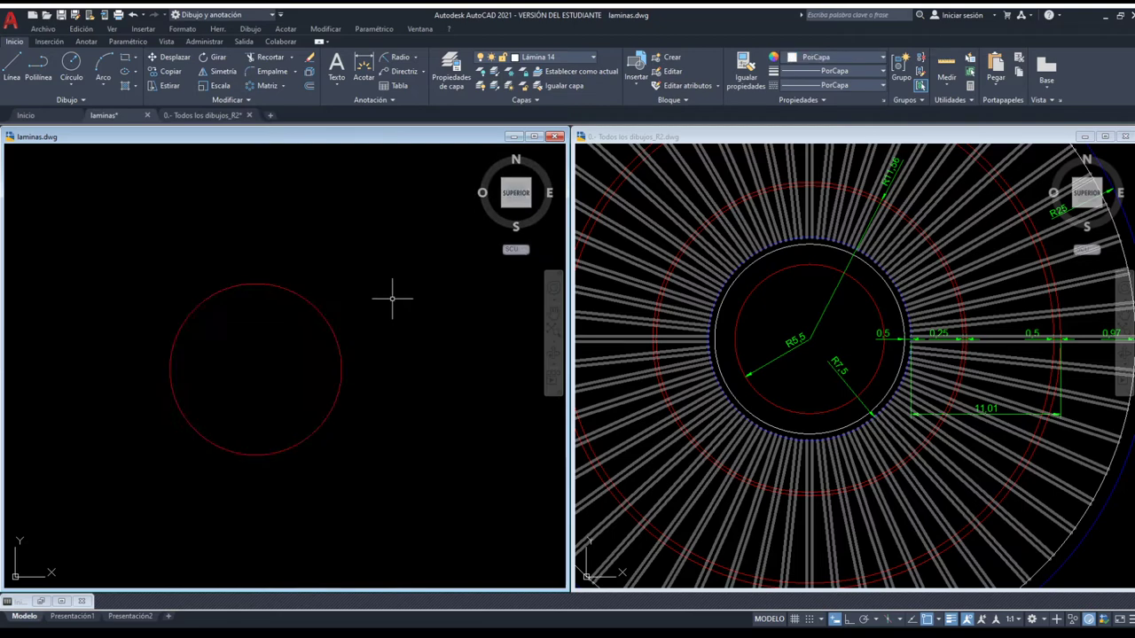
pyautogui.click(870, 387)
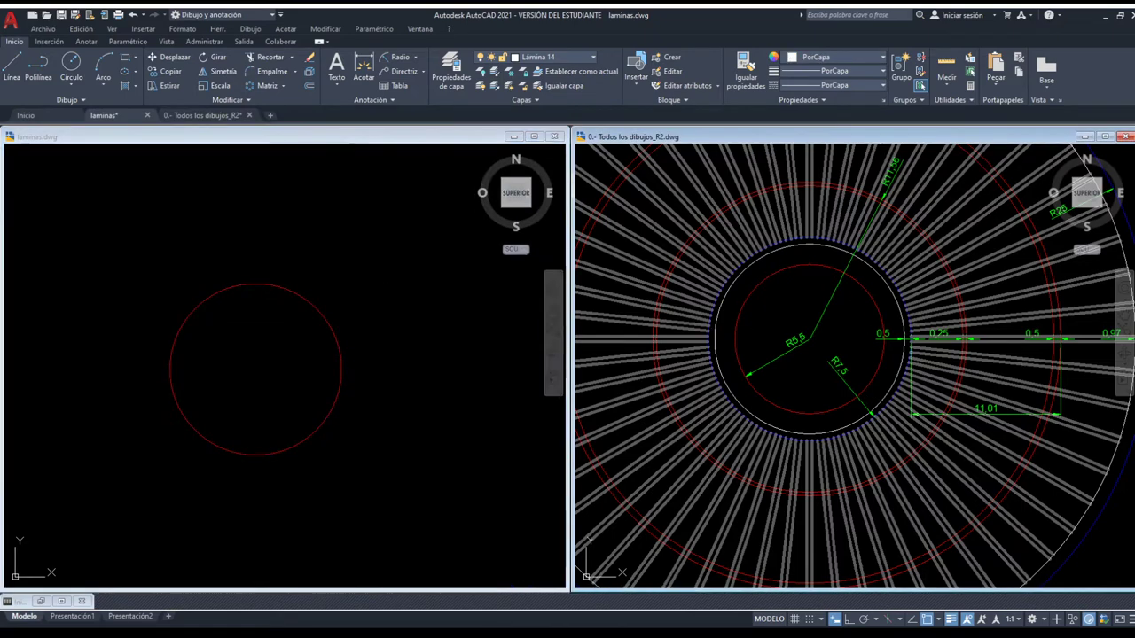
pyautogui.scroll(2, 865, 413)
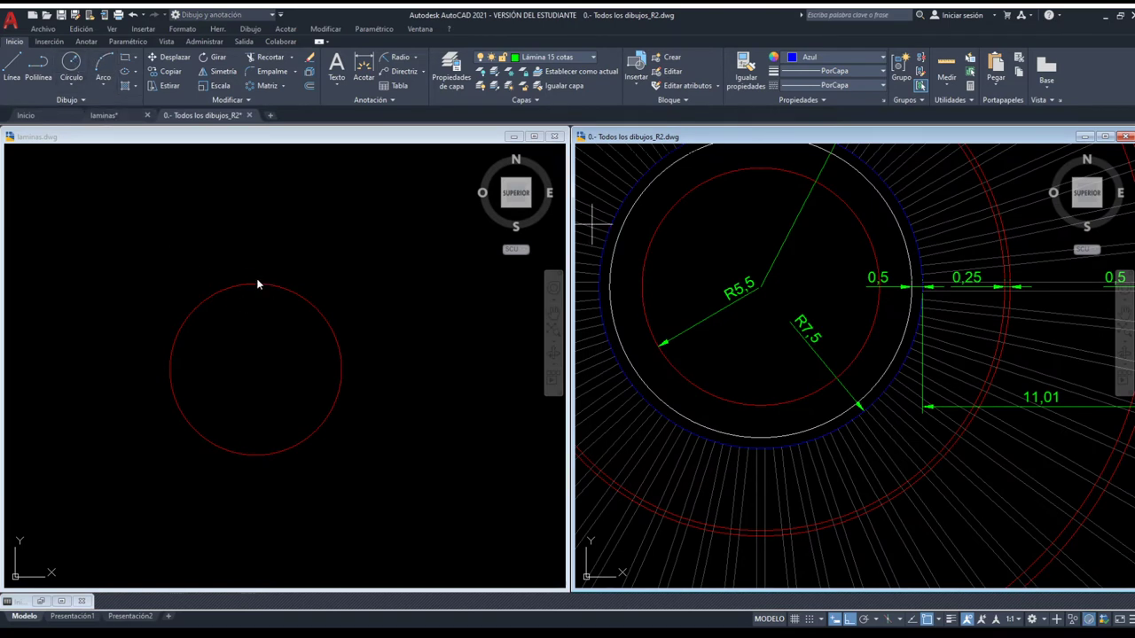
# - Draw a white circle of radius 7.5 concentric with the red circle
pyautogui.click(223, 144)
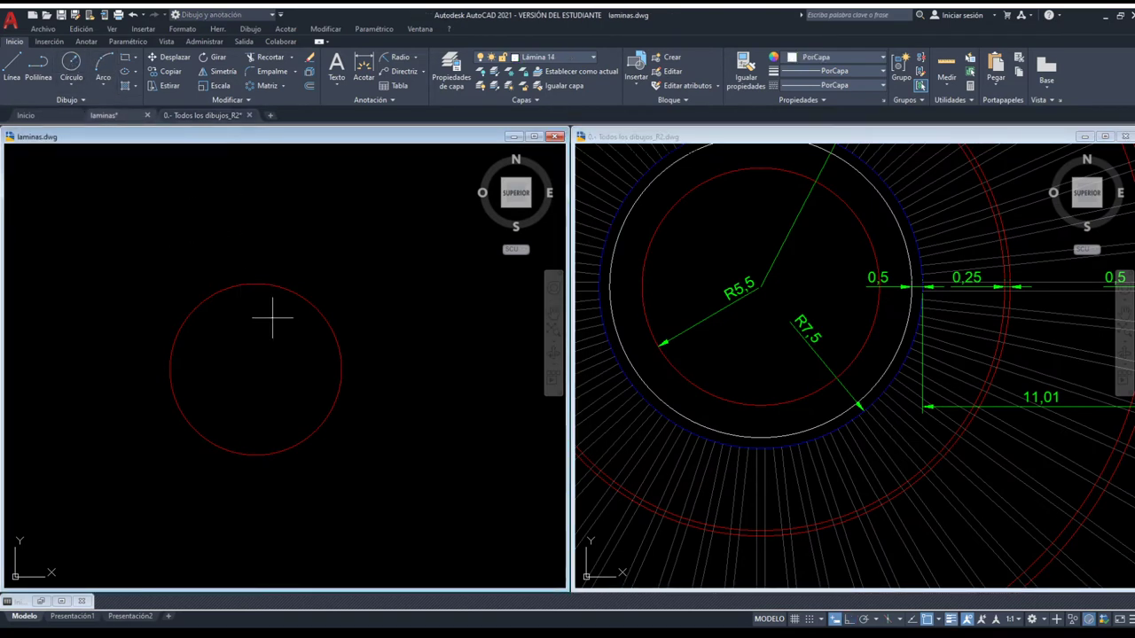
pyautogui.click(256, 368)
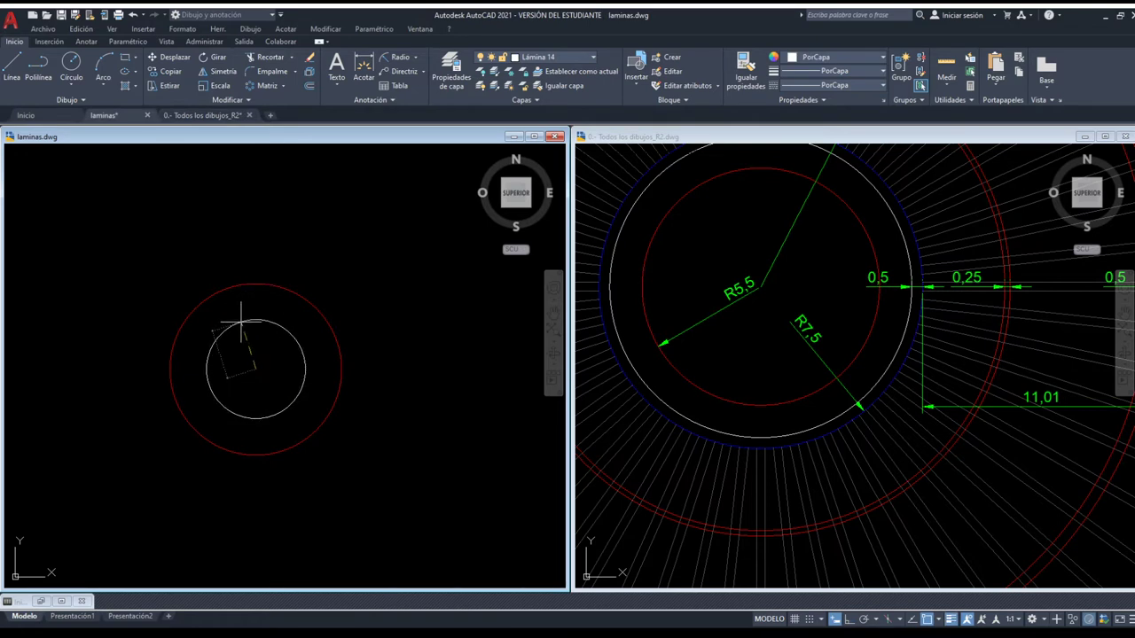
pyautogui.write('7.5')
pyautogui.press('Return')
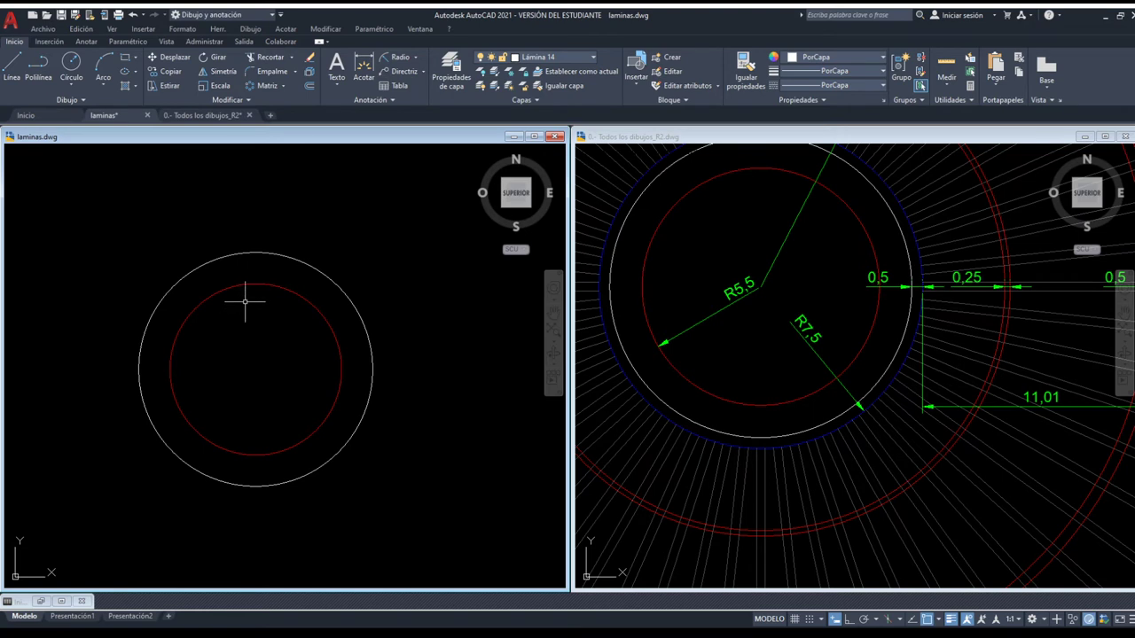
# - Offset the white circle outward to create the thin blue circle
pyautogui.click(308, 85)
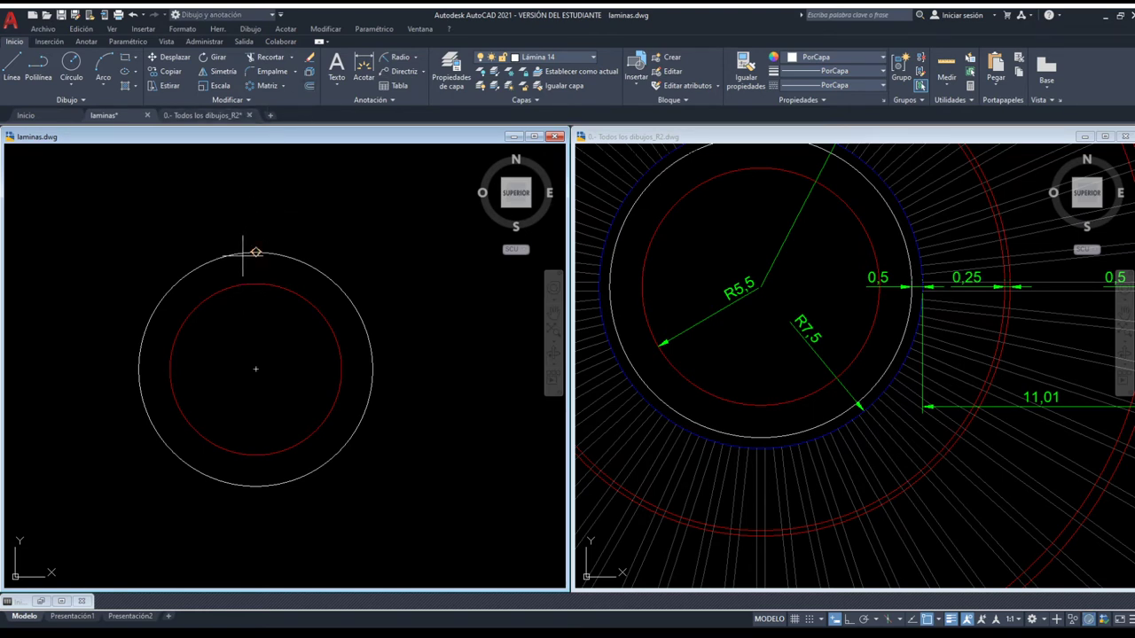
pyautogui.press('Return')
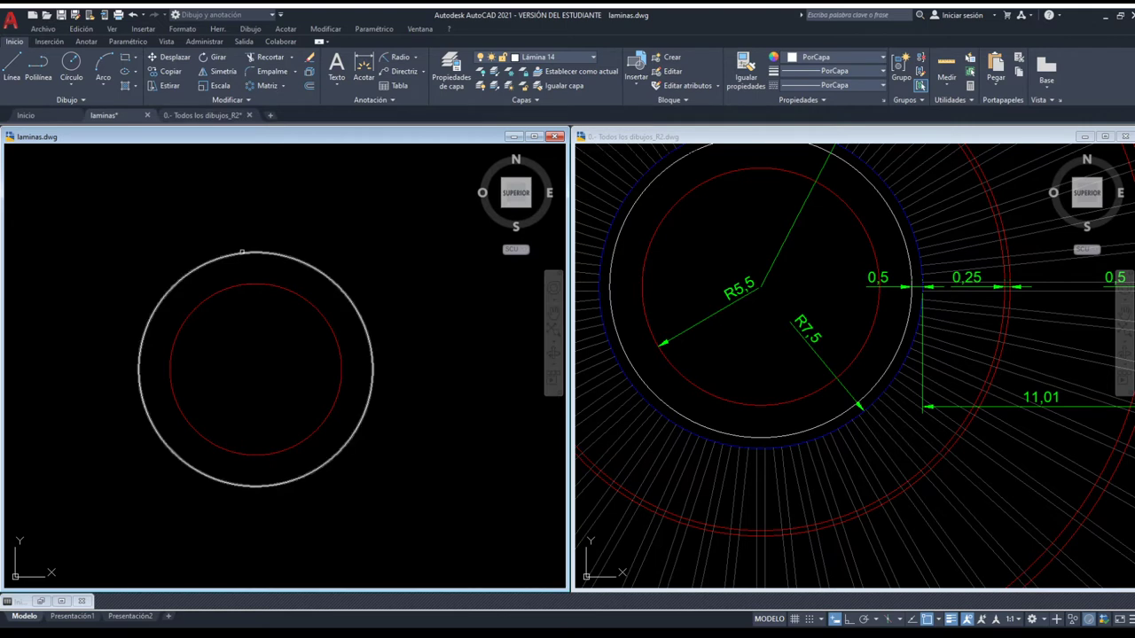
pyautogui.click(242, 253)
pyautogui.scroll(3, 249, 264)
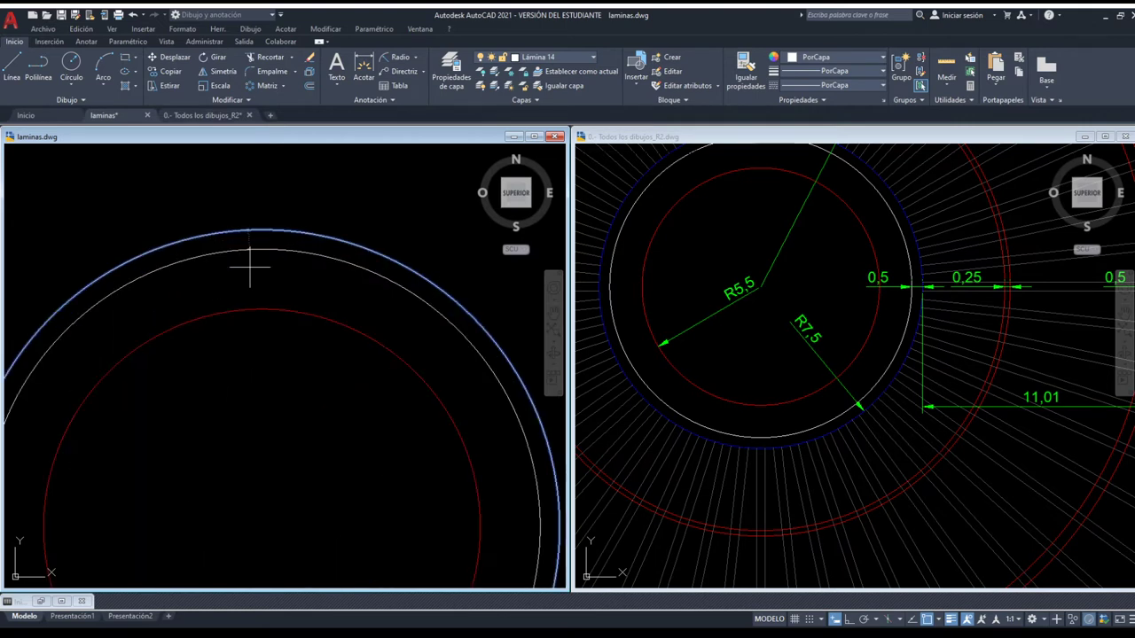
pyautogui.click(249, 264)
pyautogui.moveTo(246, 238); pyautogui.dragTo(215, 210)
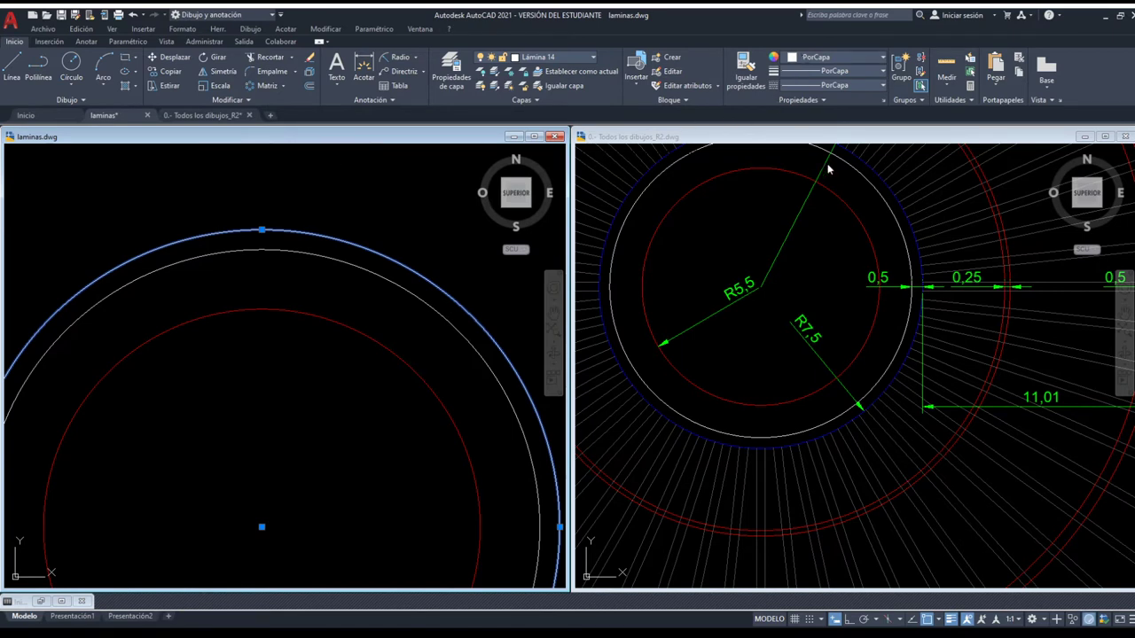
pyautogui.press('Escape')
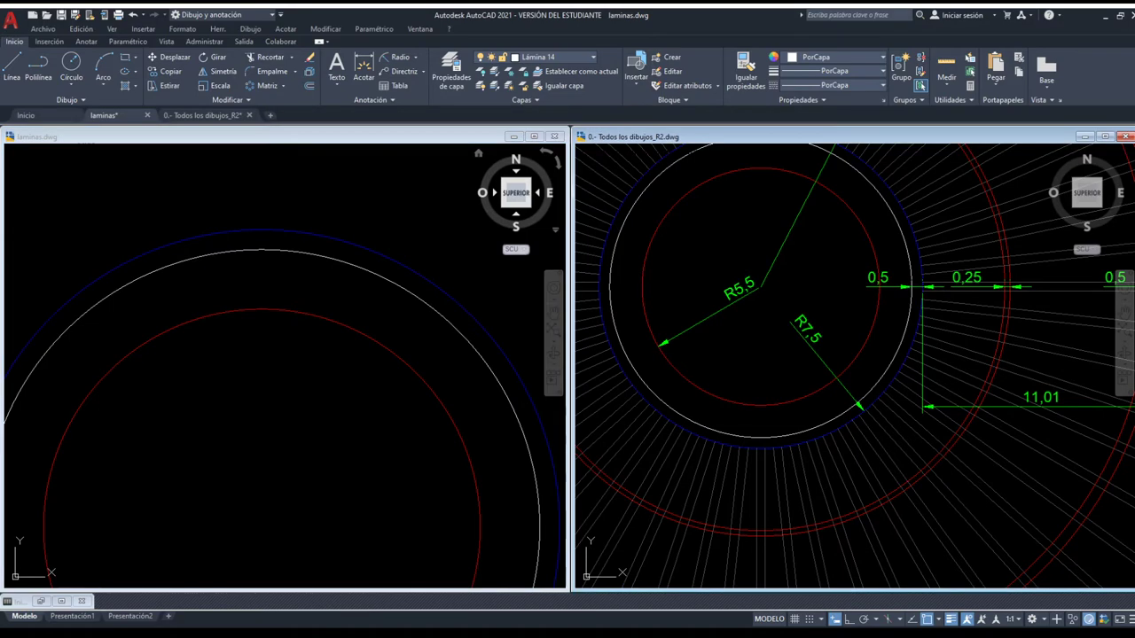
# - Zoom the reference drawing to read the R11,56 and R25 outer radii
pyautogui.click(894, 304)
pyautogui.scroll(-2, 1008, 306)
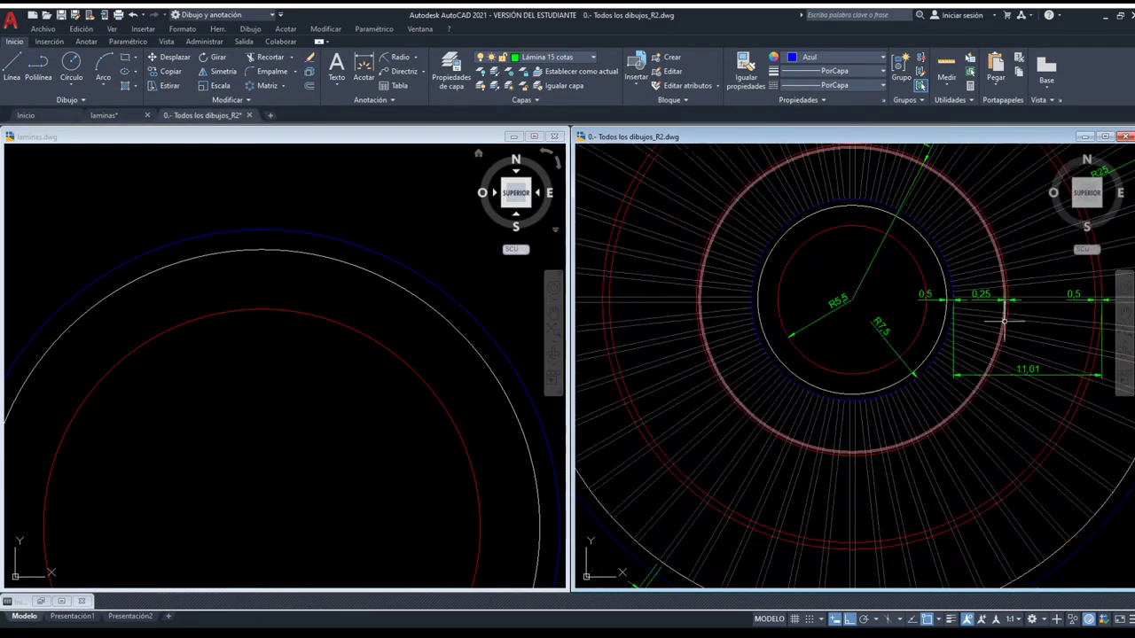
pyautogui.scroll(-2, 957, 203)
pyautogui.scroll(5, 937, 240)
pyautogui.scroll(3, 886, 236)
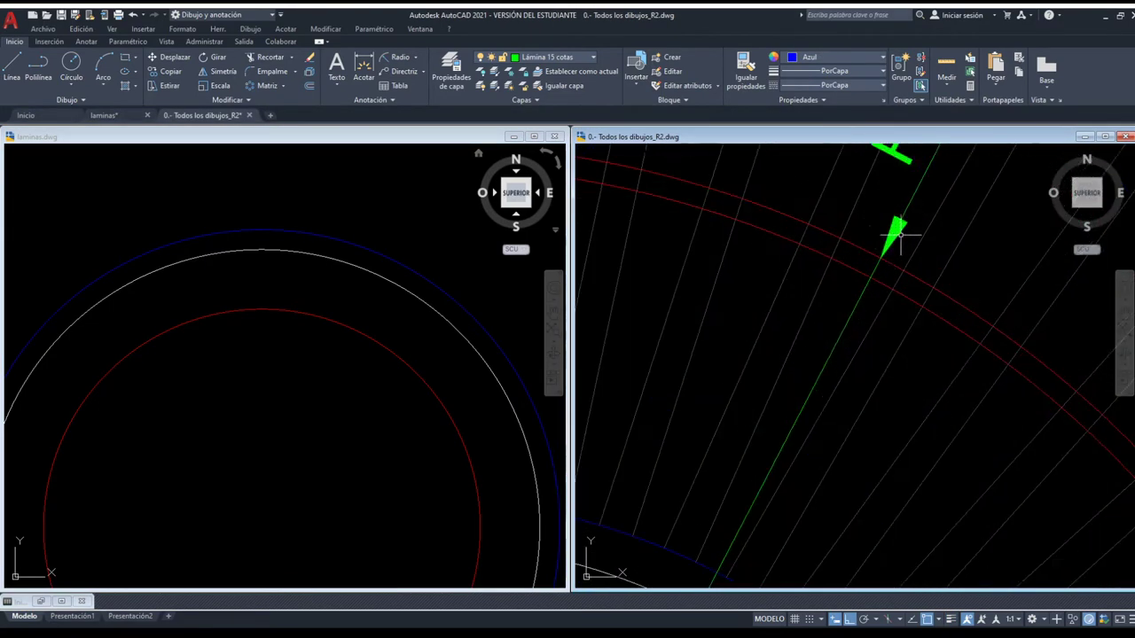
pyautogui.scroll(-2, 878, 249)
pyautogui.scroll(-1, 886, 230)
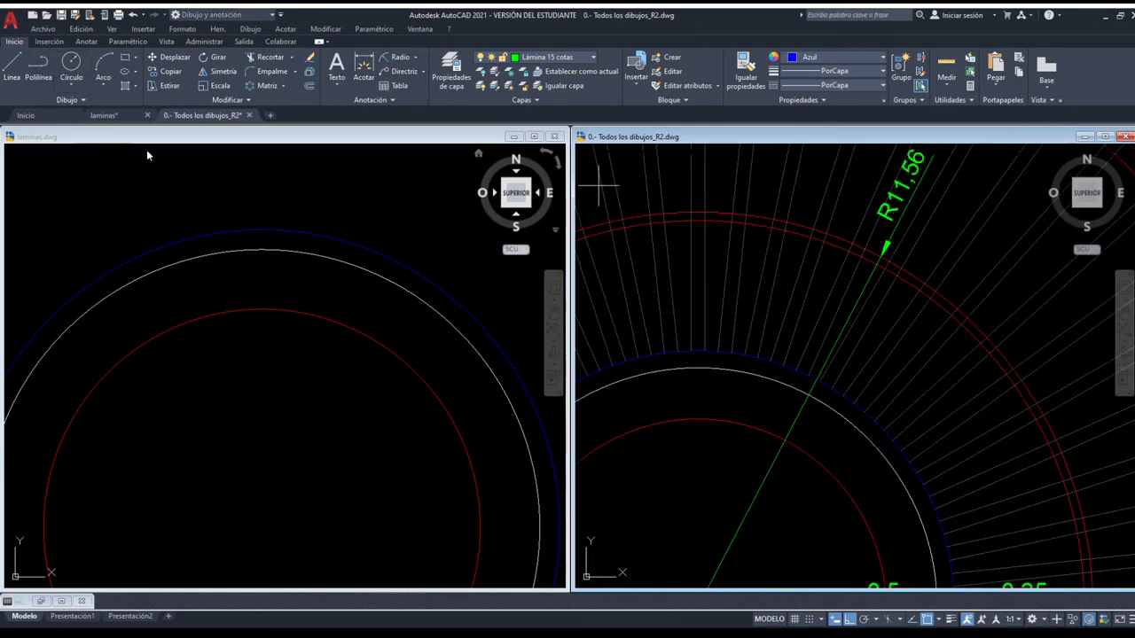
# - Draw a large concentric circle with a value of 16 in laminas.dwg
pyautogui.click(253, 138)
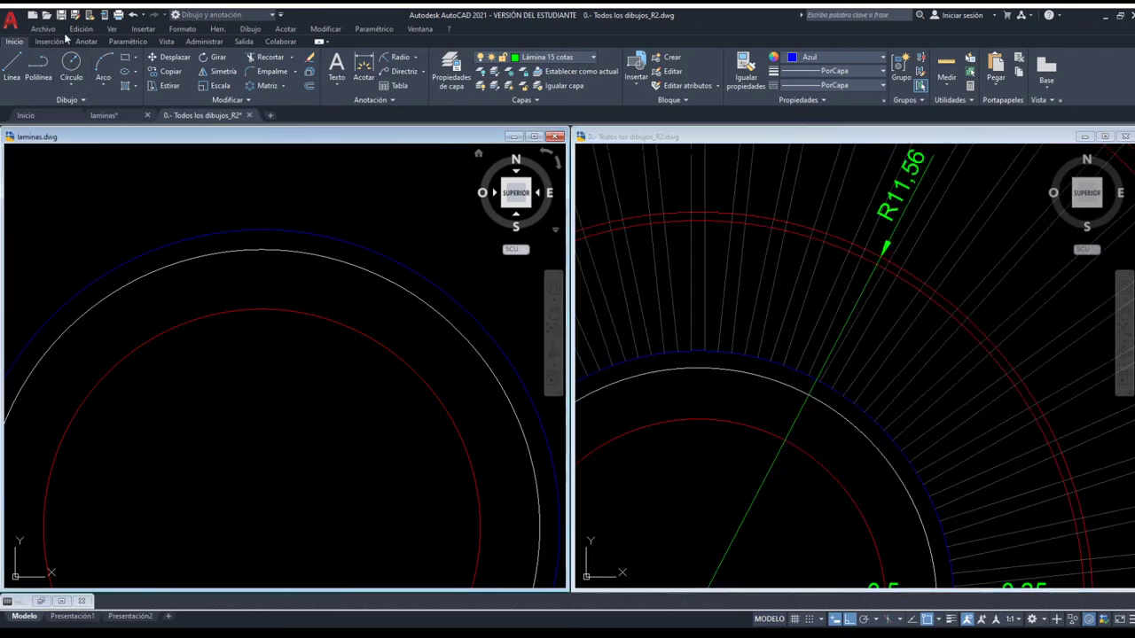
pyautogui.scroll(-4, 263, 319)
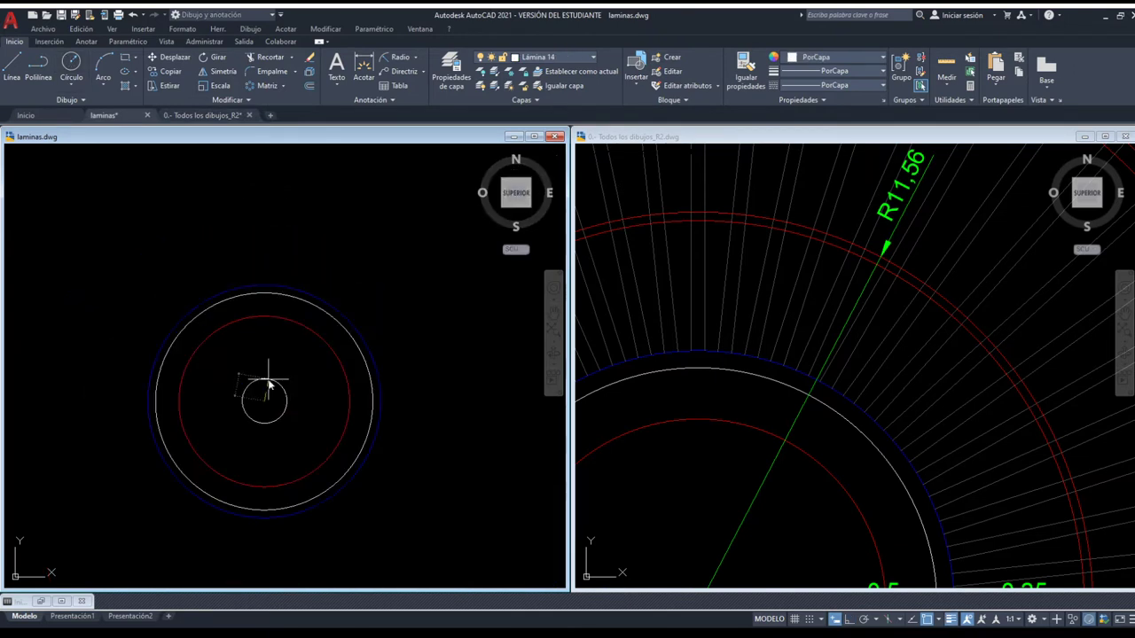
pyautogui.write('16')
pyautogui.press('Return')
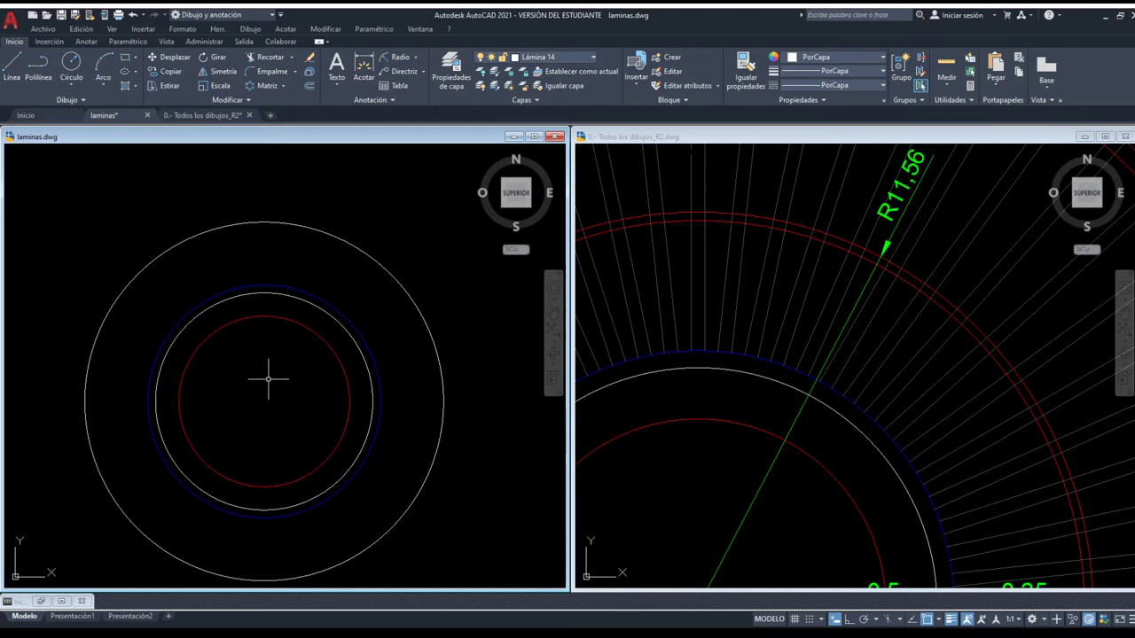
# - Compare the reference drawing's outer radii against laminas.dwg again
pyautogui.click(720, 392)
pyautogui.scroll(-2, 719, 393)
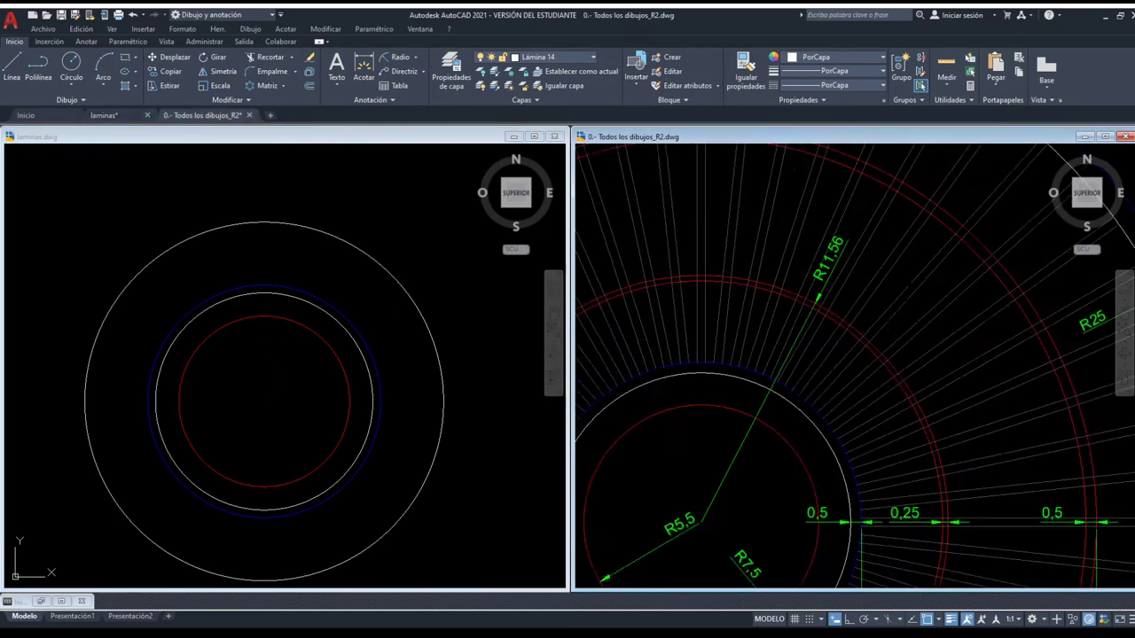
pyautogui.scroll(-3, 707, 381)
pyautogui.scroll(2, 819, 475)
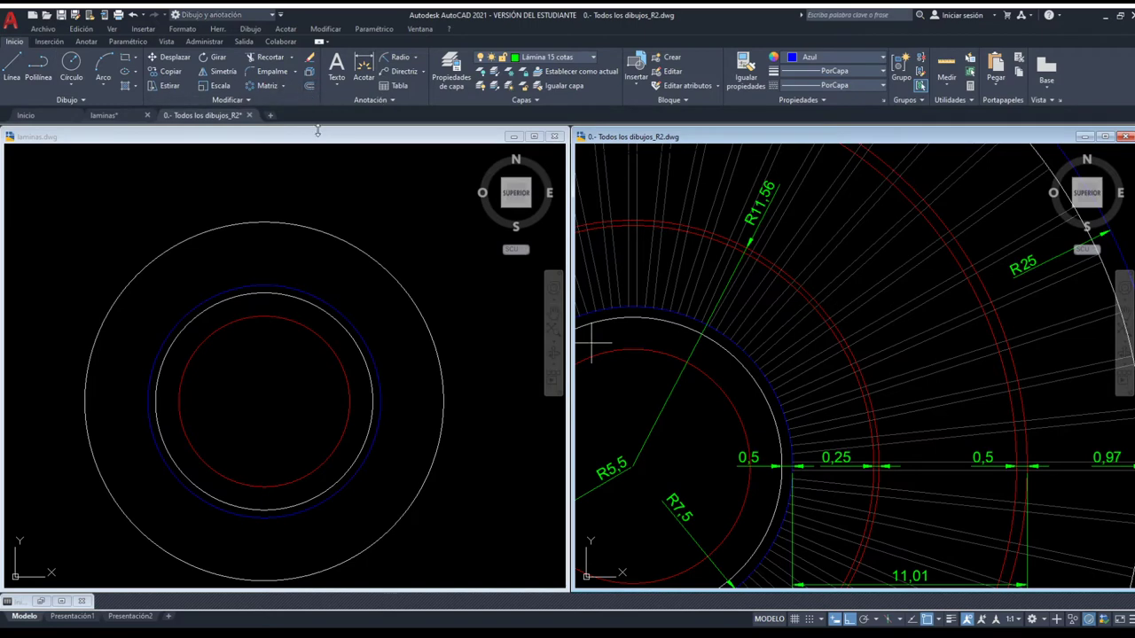
pyautogui.click(298, 138)
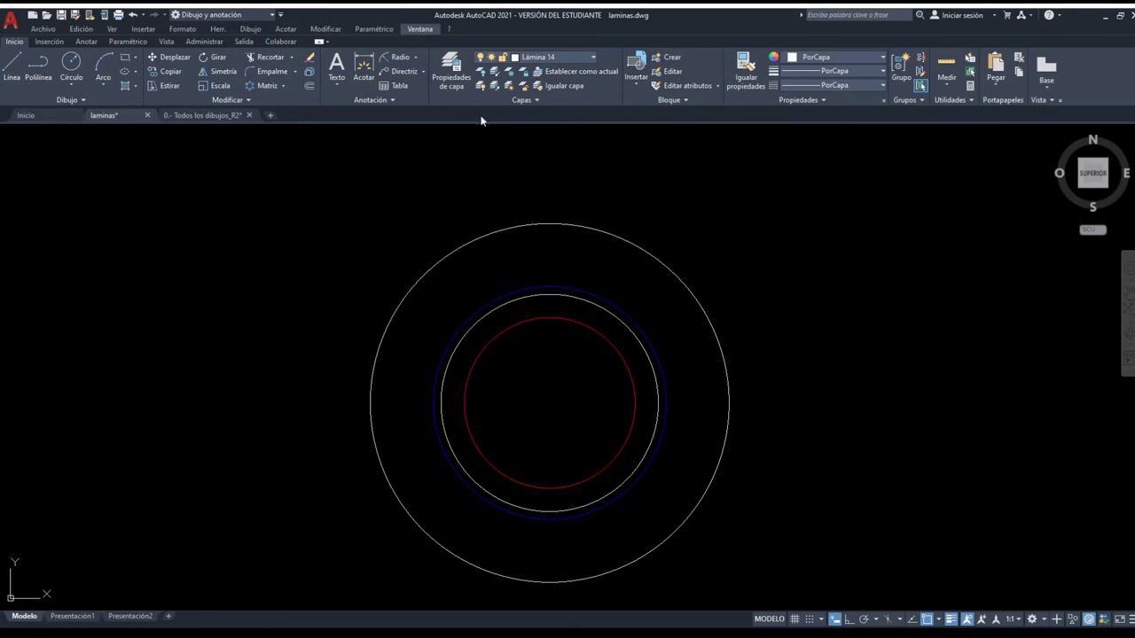
pyautogui.click(206, 116)
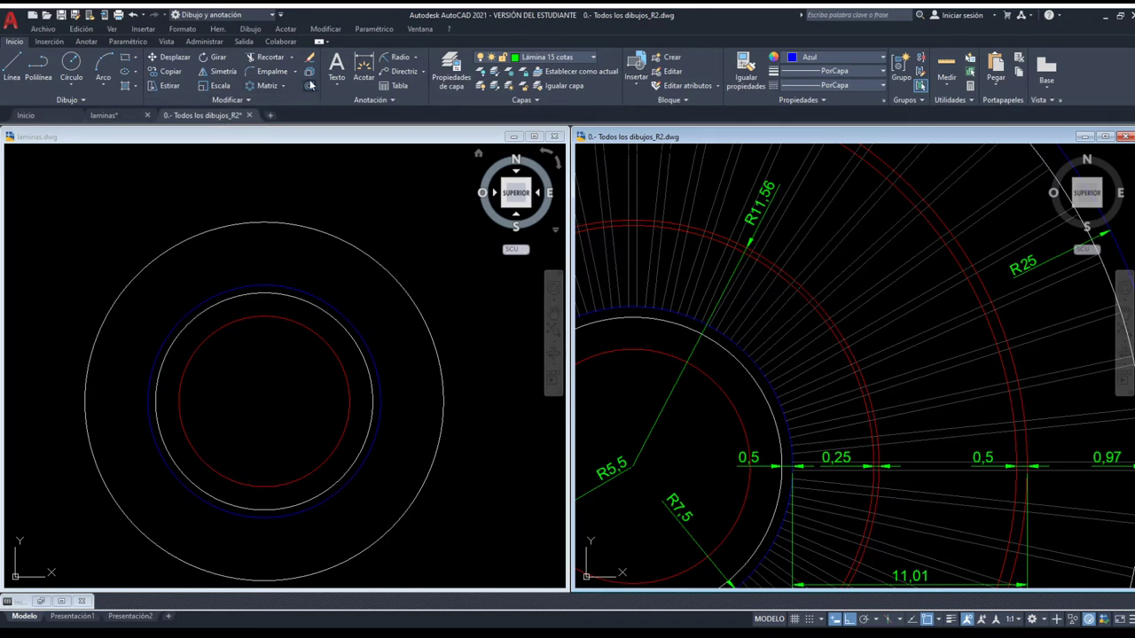
pyautogui.click(286, 176)
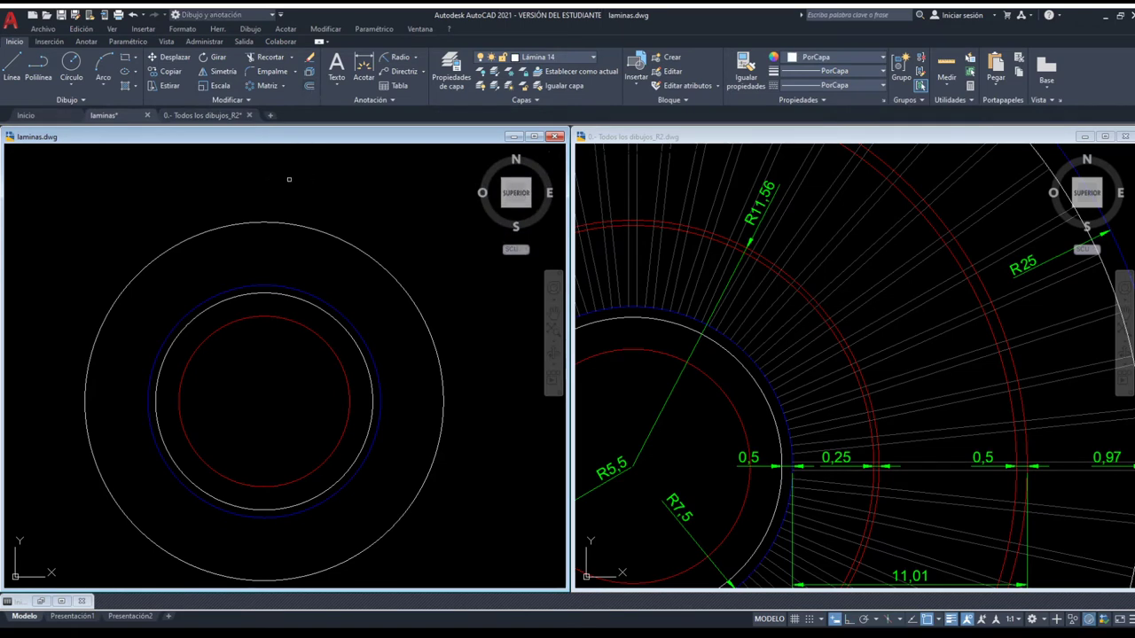
# - Offset the large outer circle inward and make both outer circles red
pyautogui.click(289, 220)
pyautogui.click(291, 241)
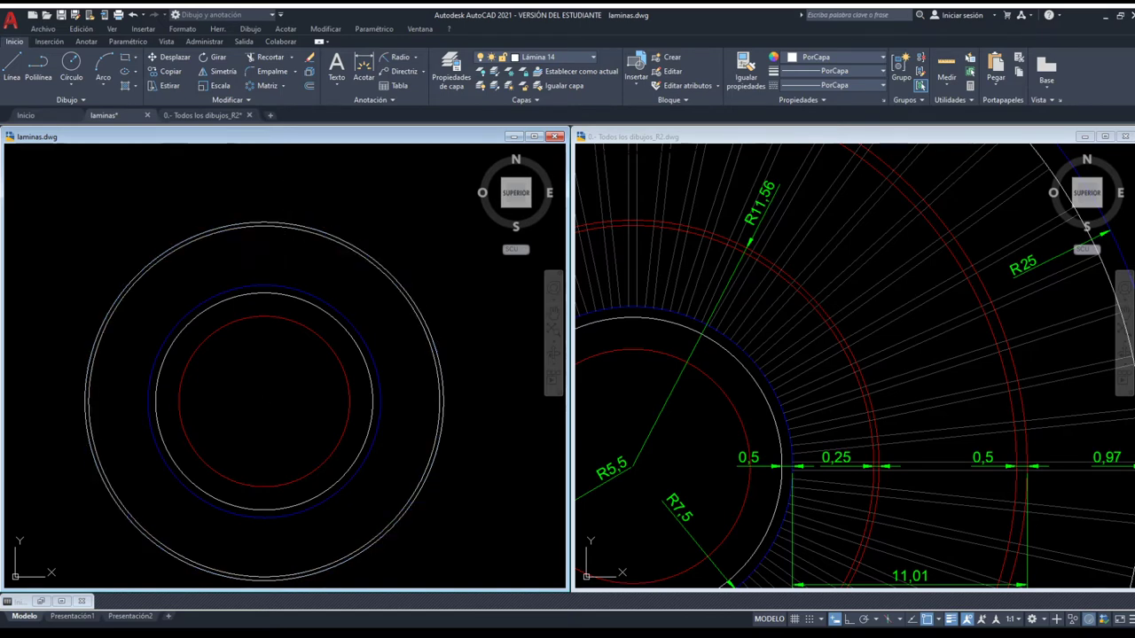
pyautogui.moveTo(292, 246); pyautogui.dragTo(205, 175)
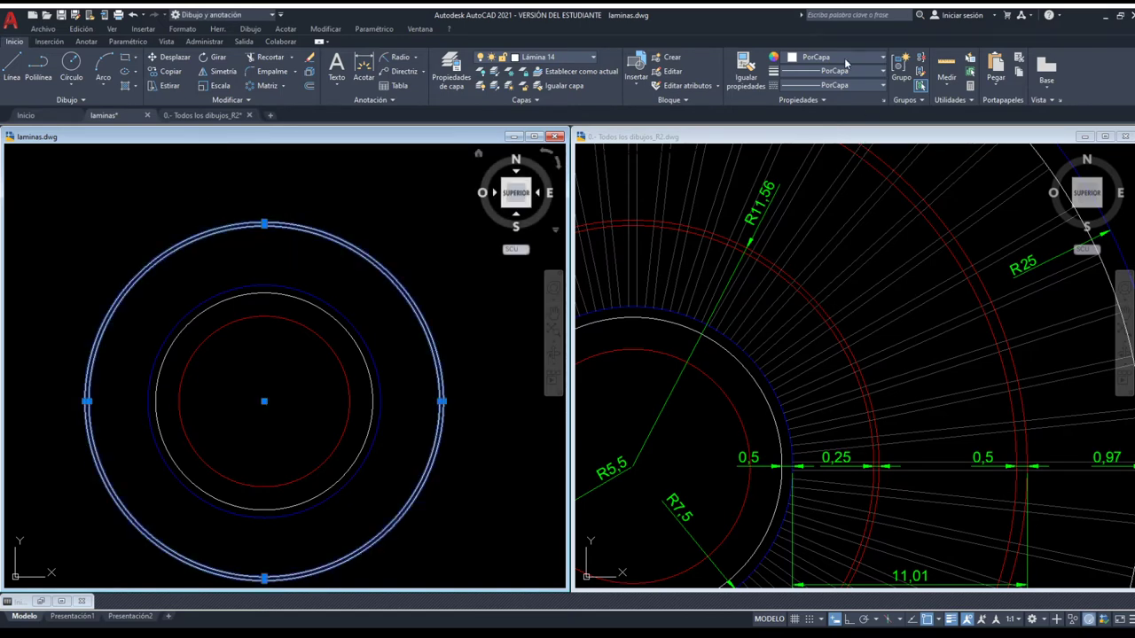
pyautogui.click(880, 57)
pyautogui.click(820, 99)
pyautogui.press('Escape')
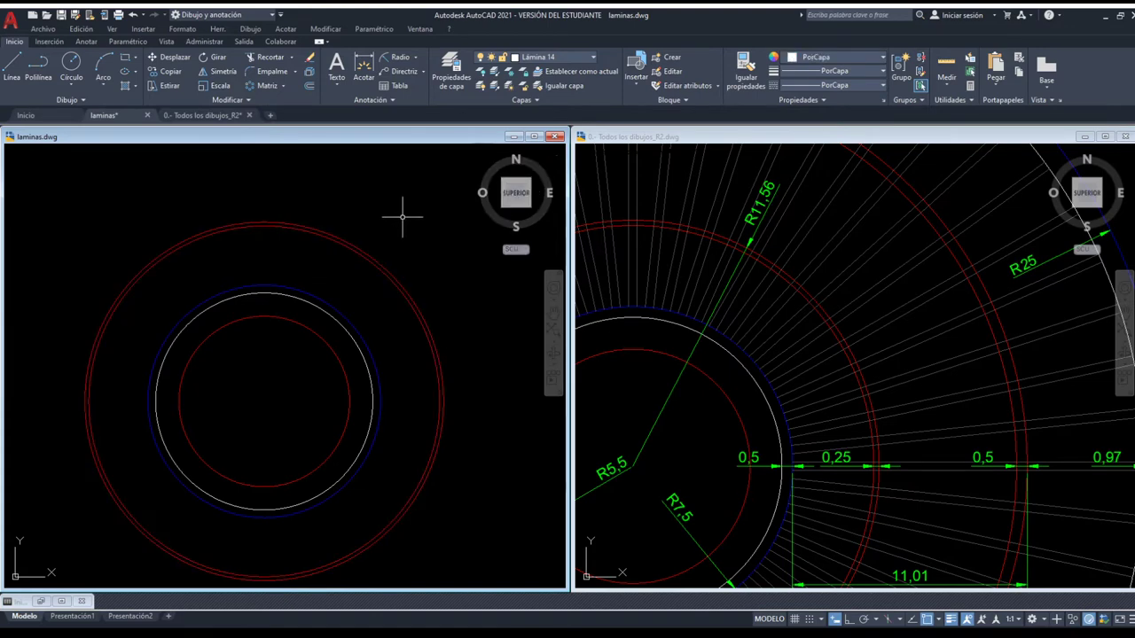
# - Check the R2 ring spacing in the reference drawing and select the blue circle
pyautogui.click(1054, 459)
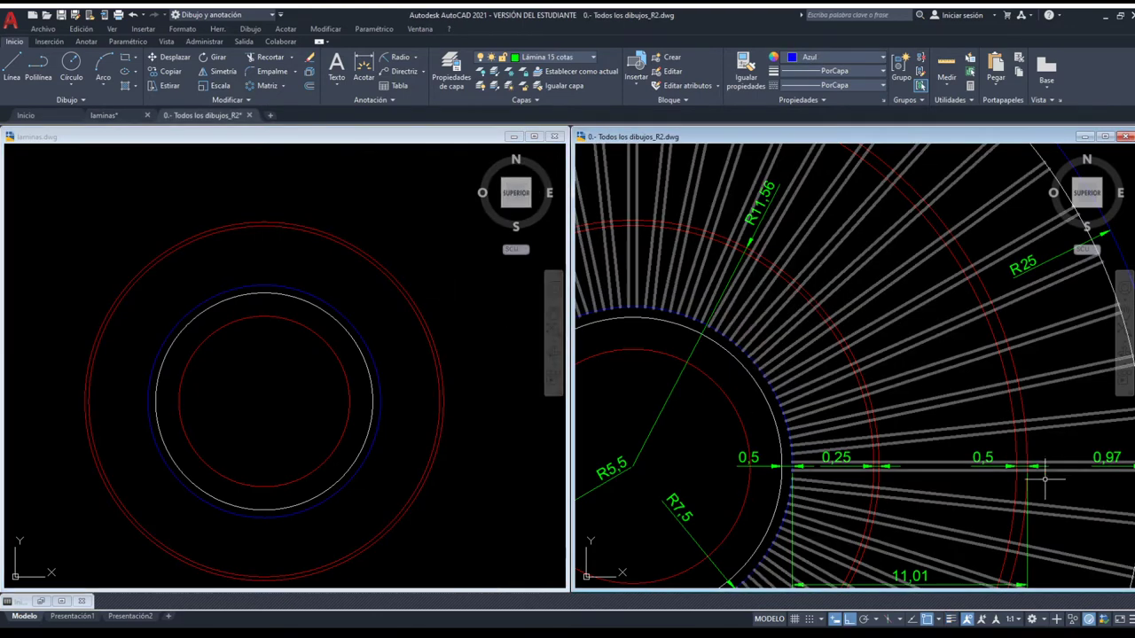
pyautogui.moveTo(1044, 480)
pyautogui.mouseDown(button='middle')
pyautogui.moveTo(1019, 349)
pyautogui.moveTo(959, 353)
pyautogui.mouseUp(button='middle')
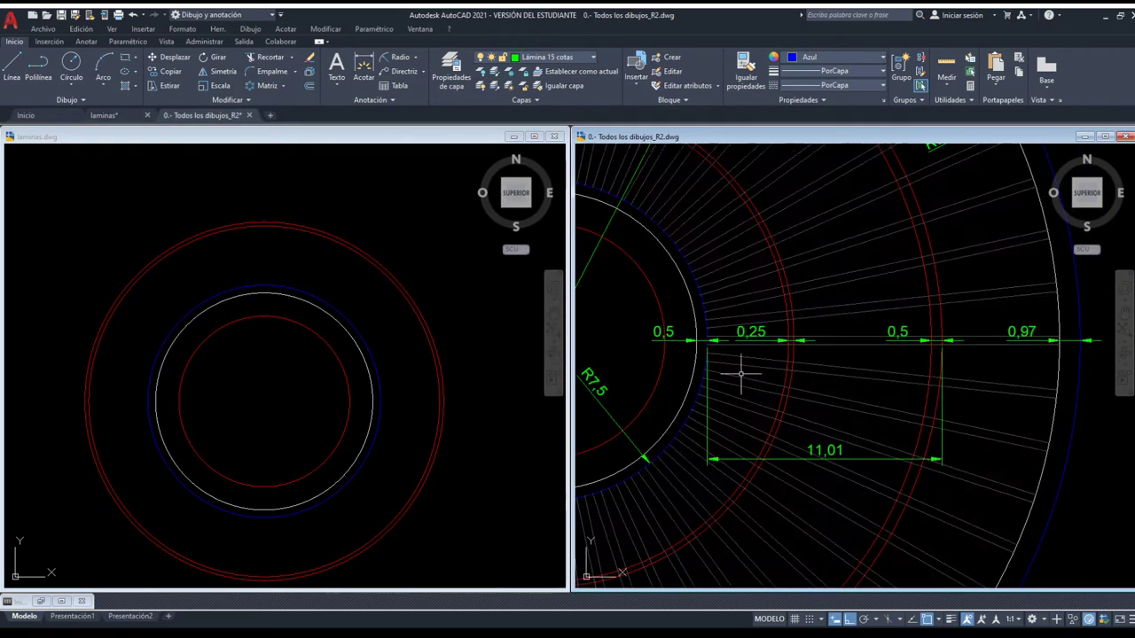
pyautogui.scroll(2, 709, 356)
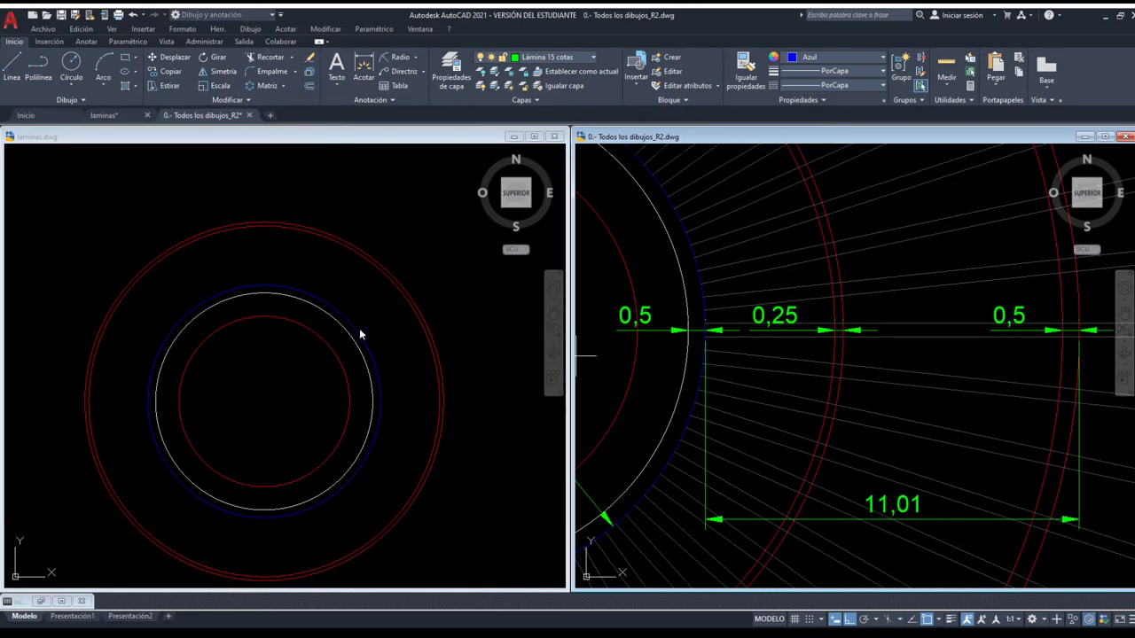
pyautogui.click(316, 141)
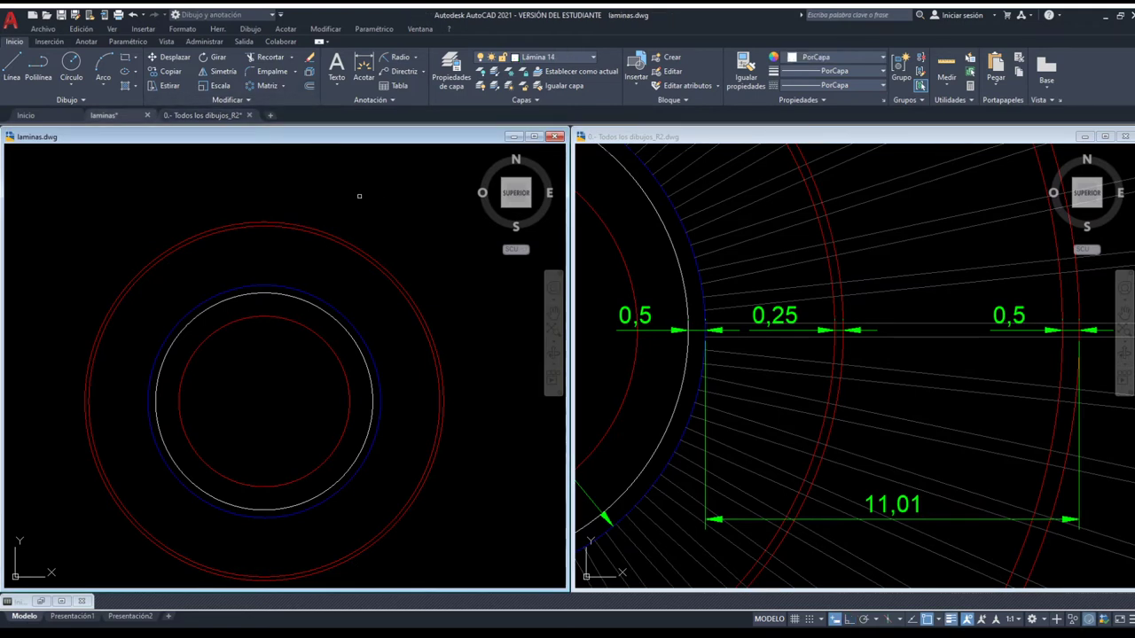
pyautogui.click(347, 321)
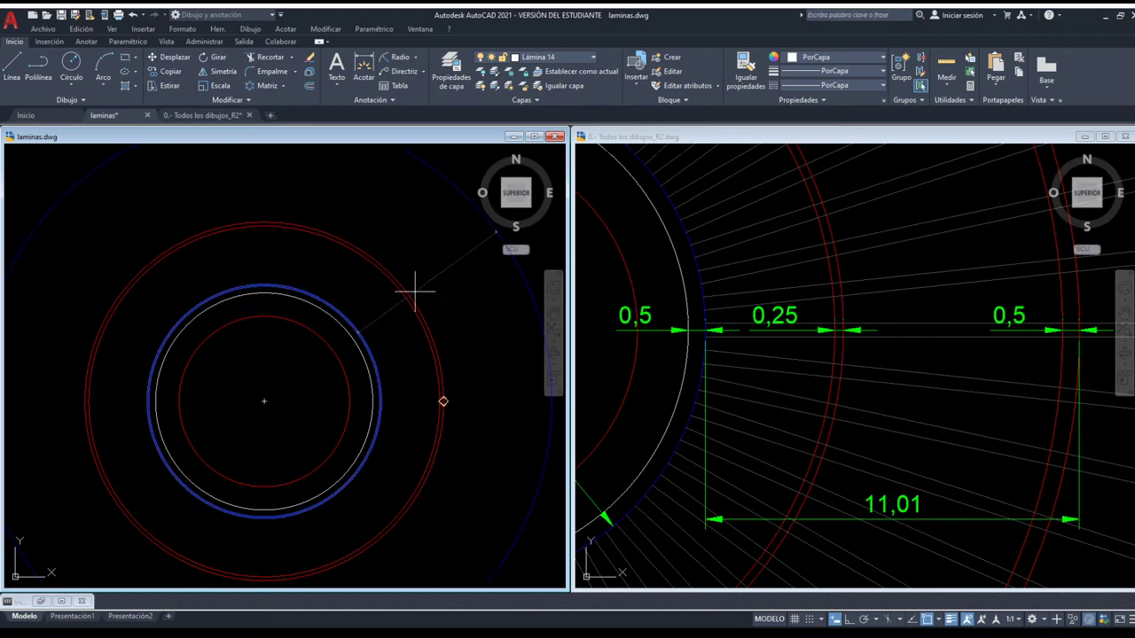
# - Offset the blue circle outward and copy the new blue ring back inside it
pyautogui.click(460, 282)
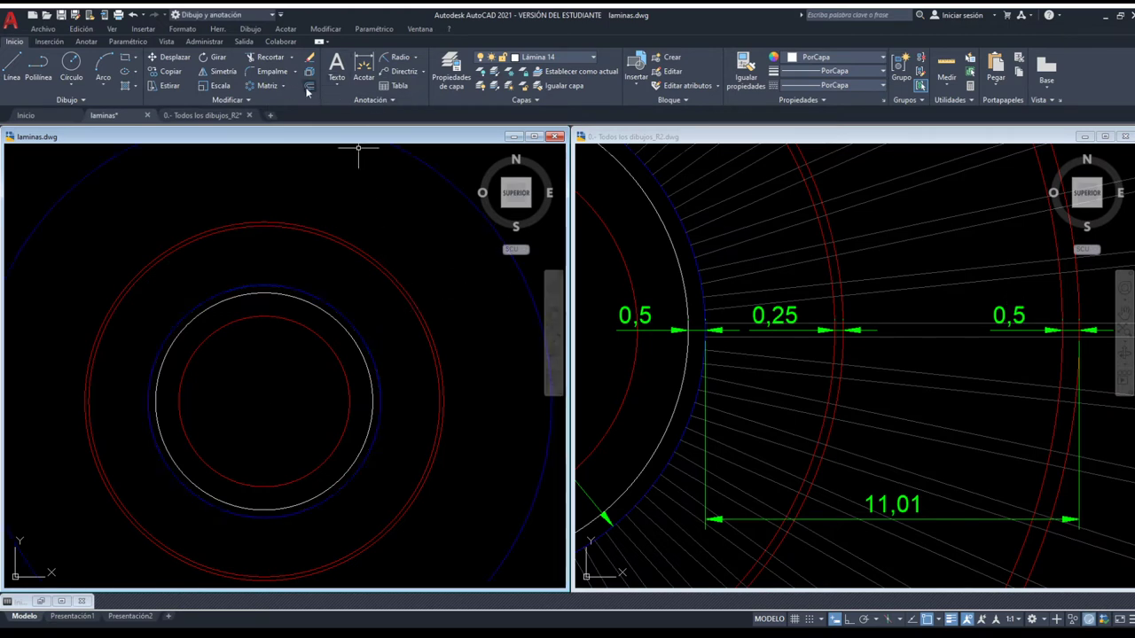
pyautogui.press('Return')
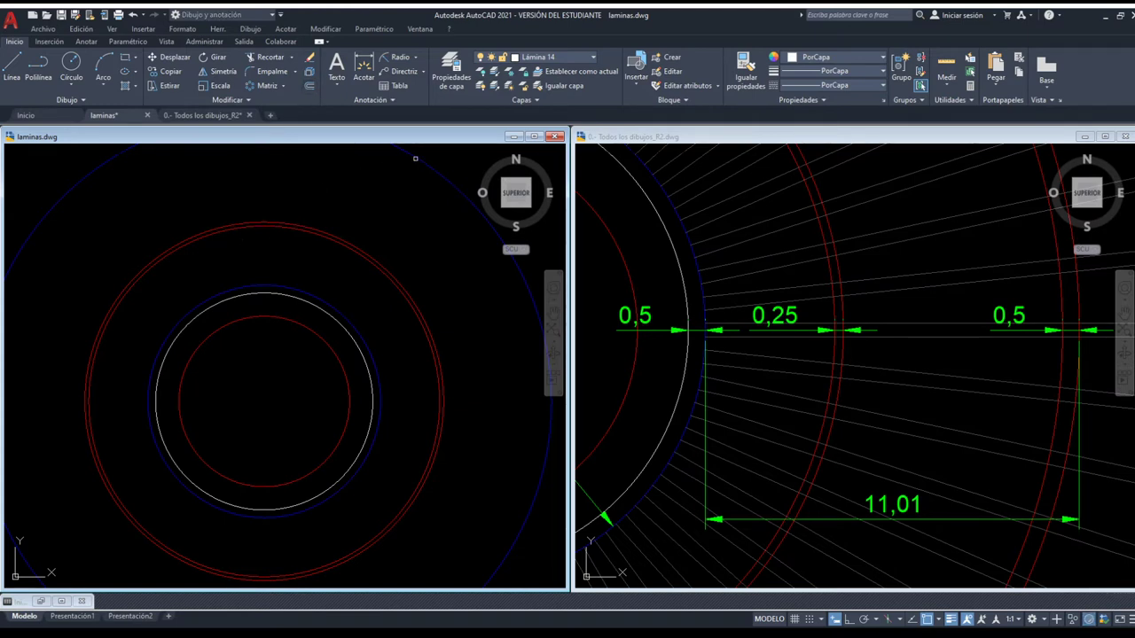
pyautogui.click(415, 159)
pyautogui.click(399, 183)
# - Offset the outer red circle into a larger red copy, then view the reference
pyautogui.click(382, 260)
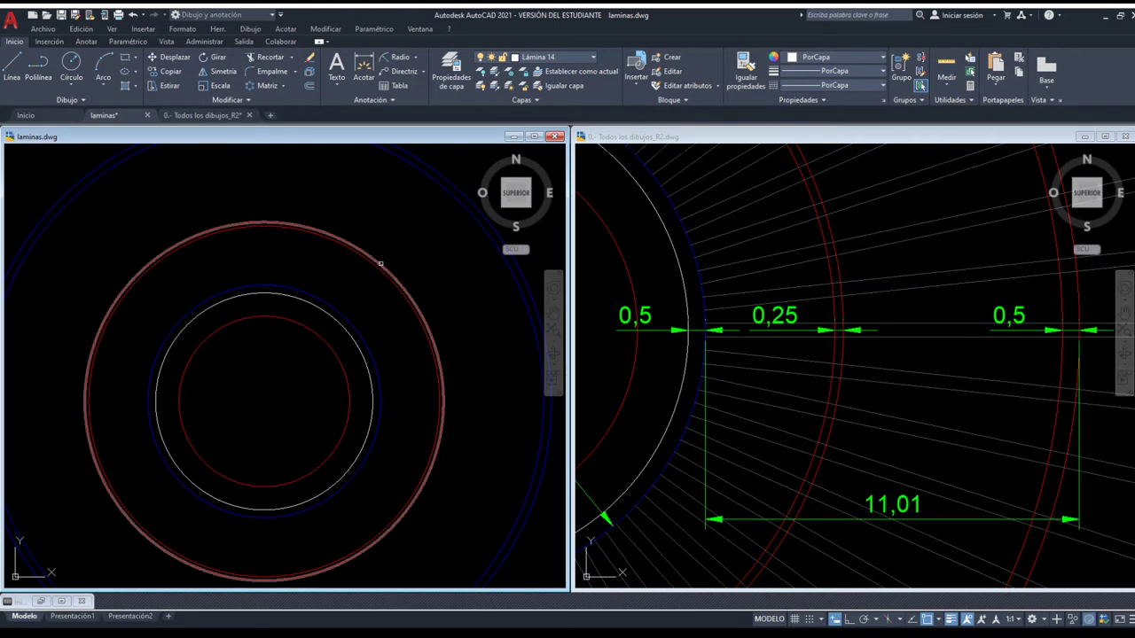
pyautogui.click(422, 157)
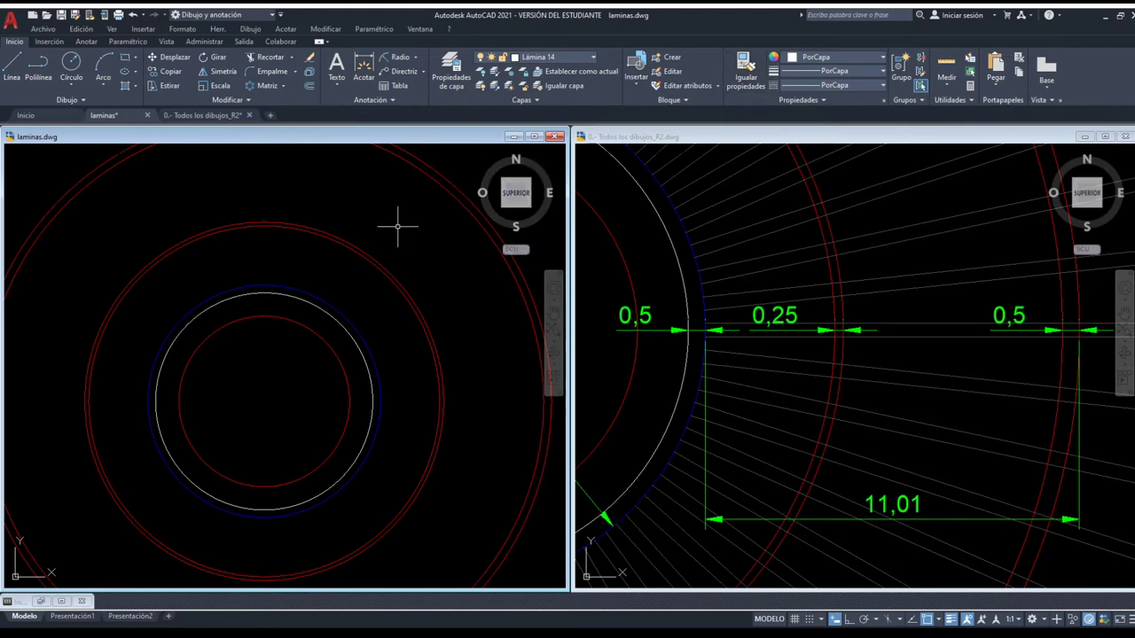
pyautogui.click(982, 325)
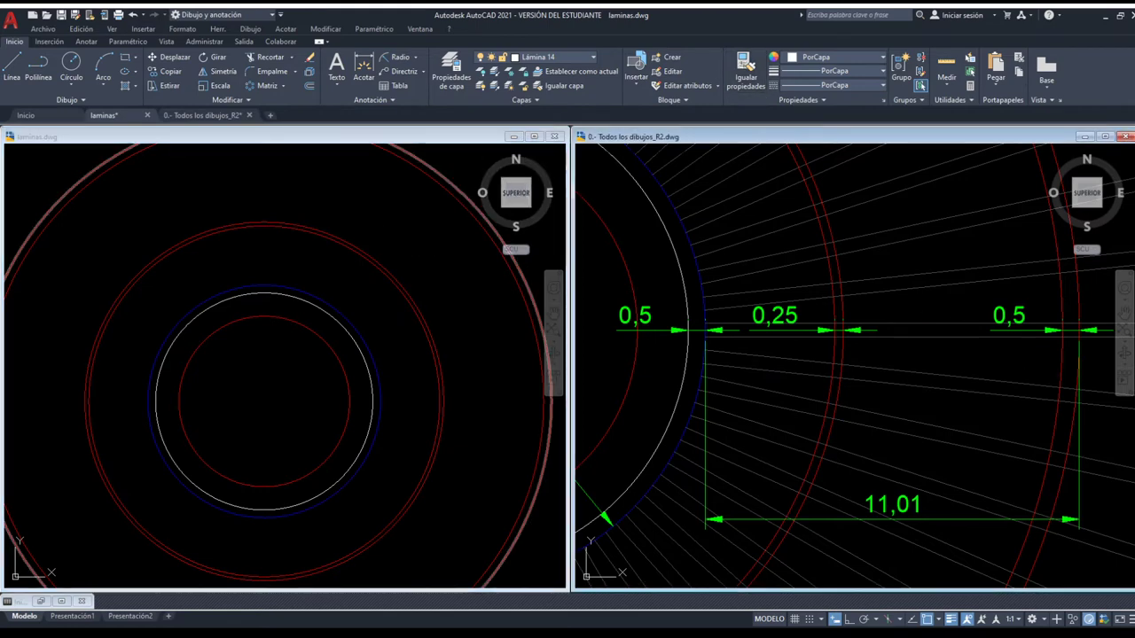
pyautogui.scroll(-4, 978, 357)
# - Draw a large white circle at the rings' common centre
pyautogui.scroll(-2, 957, 359)
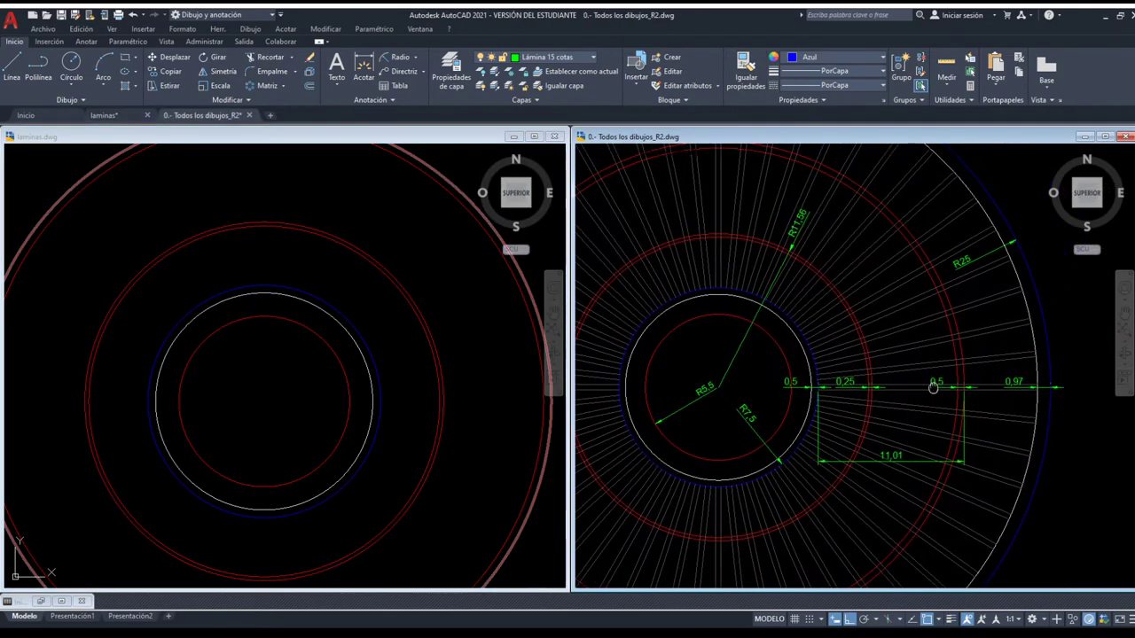
pyautogui.scroll(2, 992, 238)
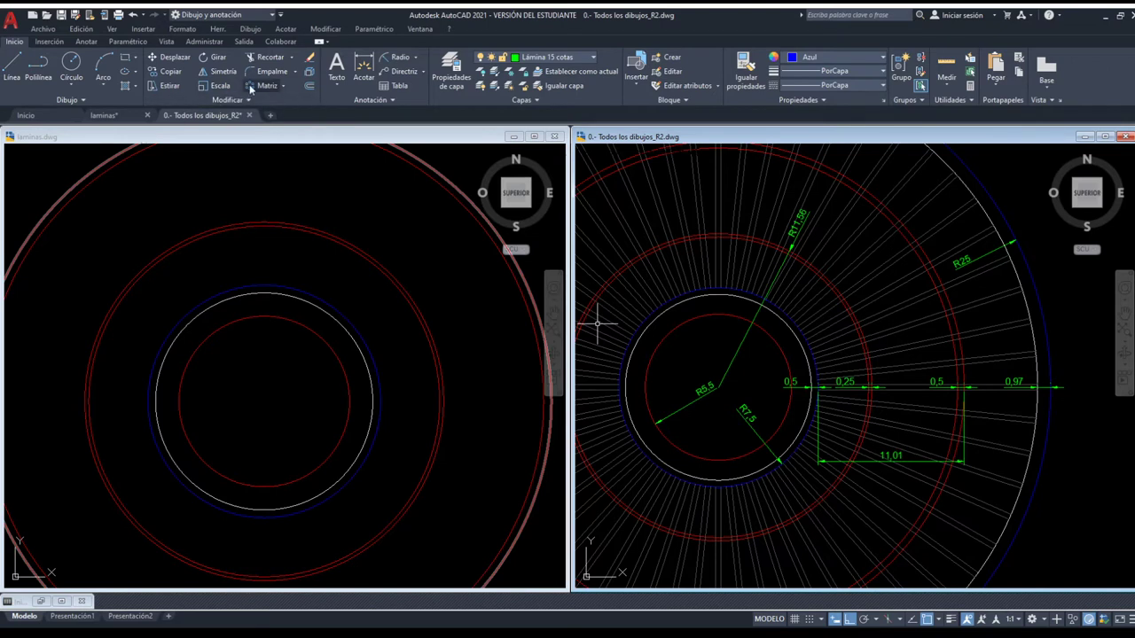
pyautogui.click(174, 169)
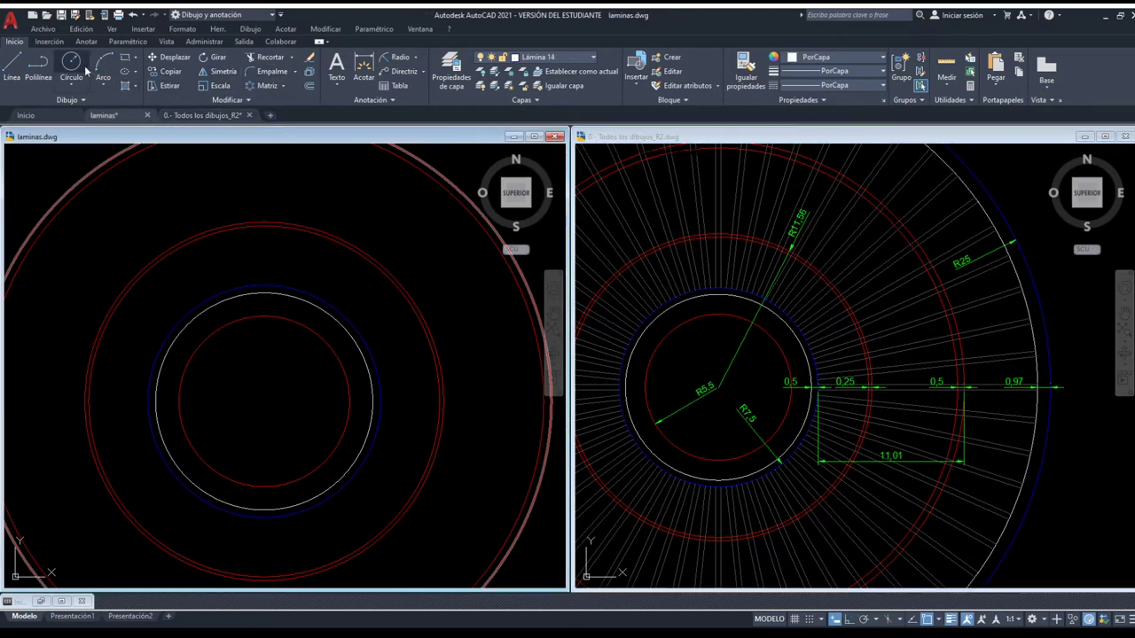
pyautogui.click(263, 401)
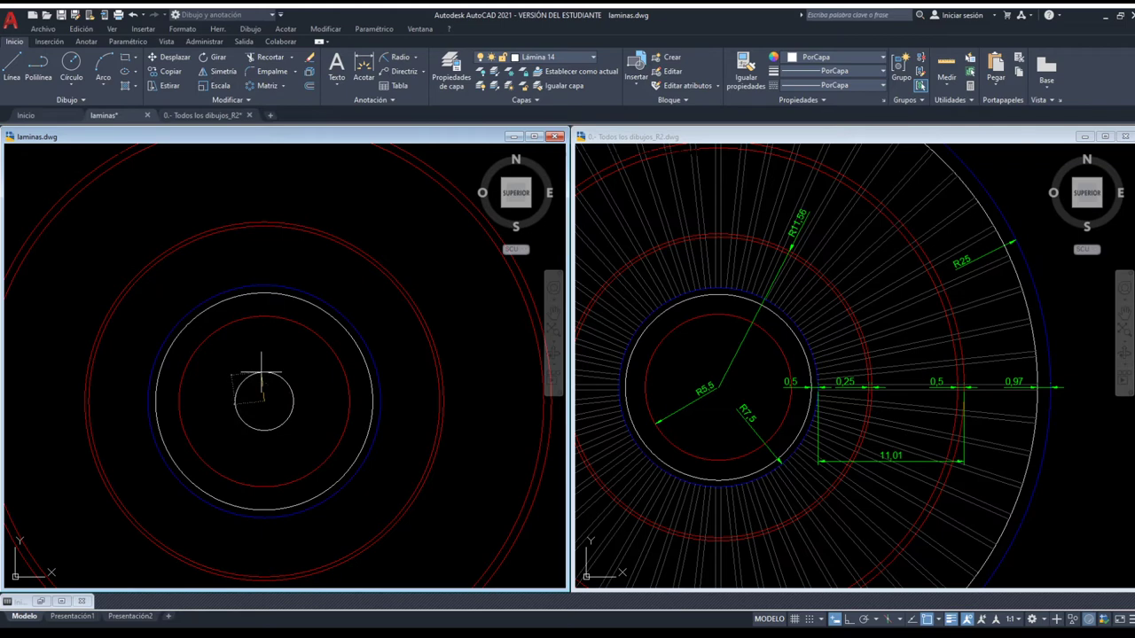
pyautogui.press('Escape')
pyautogui.scroll(-1, 296, 342)
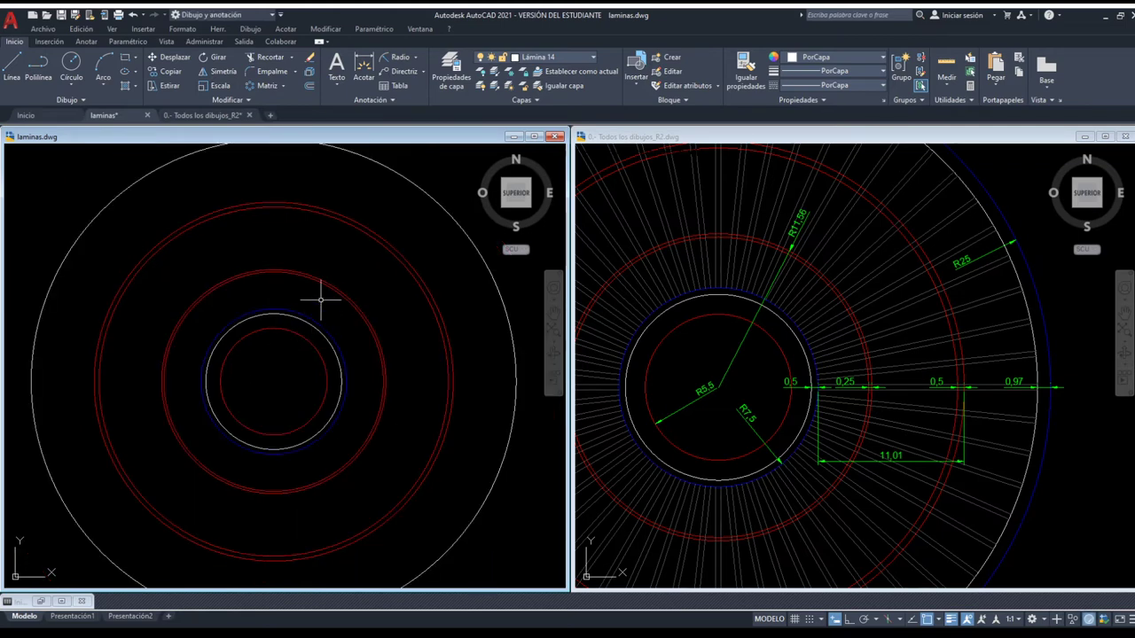
pyautogui.moveTo(321, 300); pyautogui.dragTo(315, 307, button='middle')
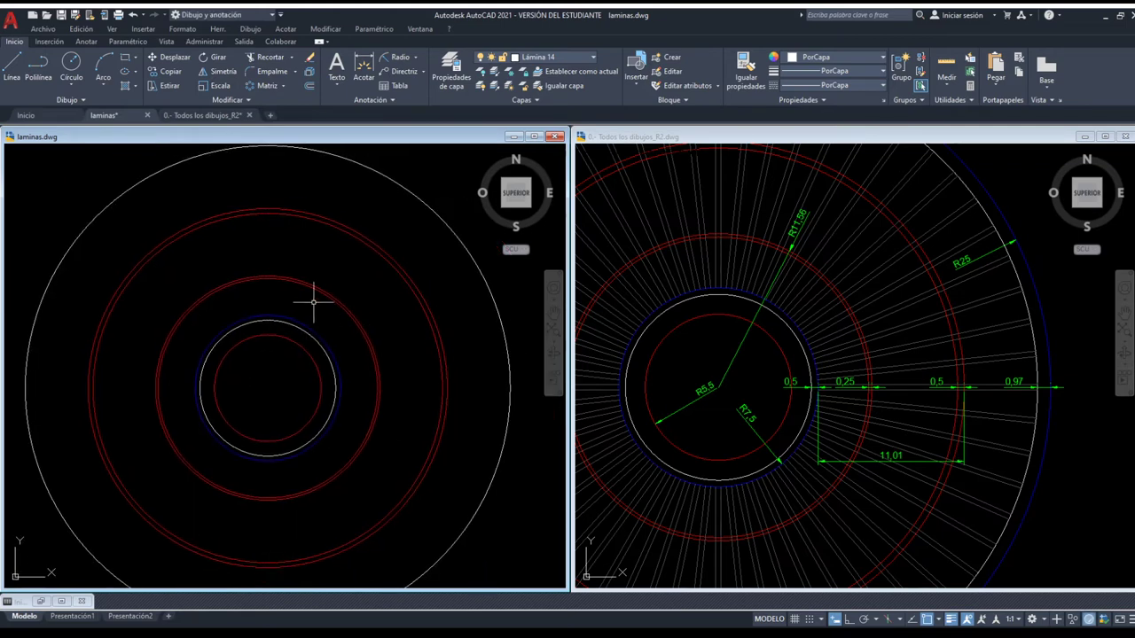
# - Offset the white outer circle outward and colour the copy blue (Azul)
pyautogui.click(310, 88)
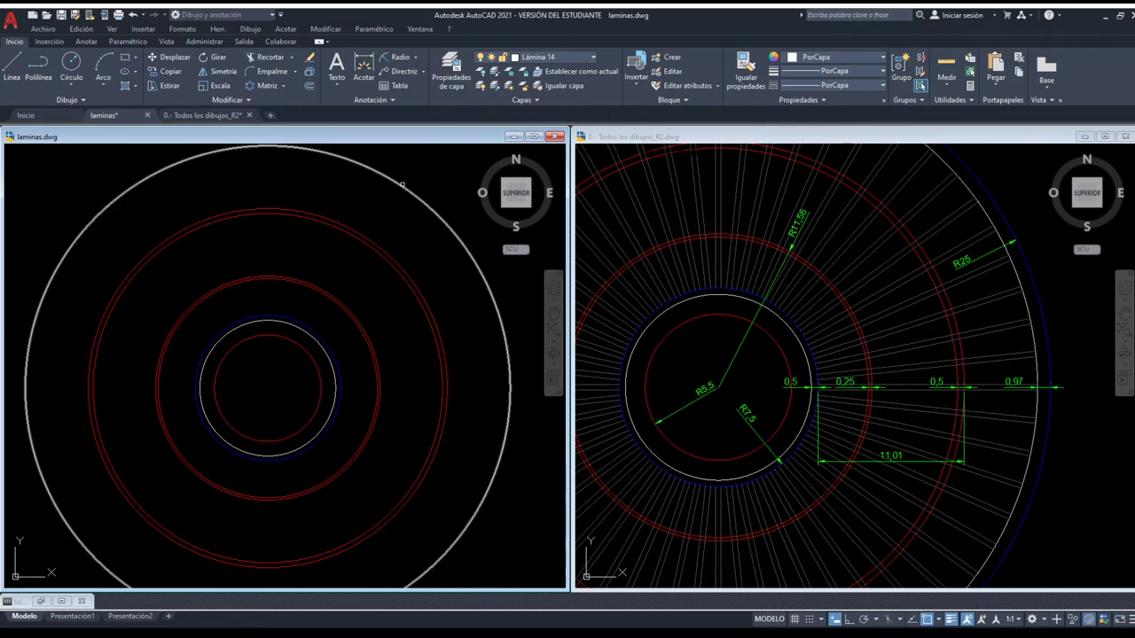
pyautogui.click(400, 186)
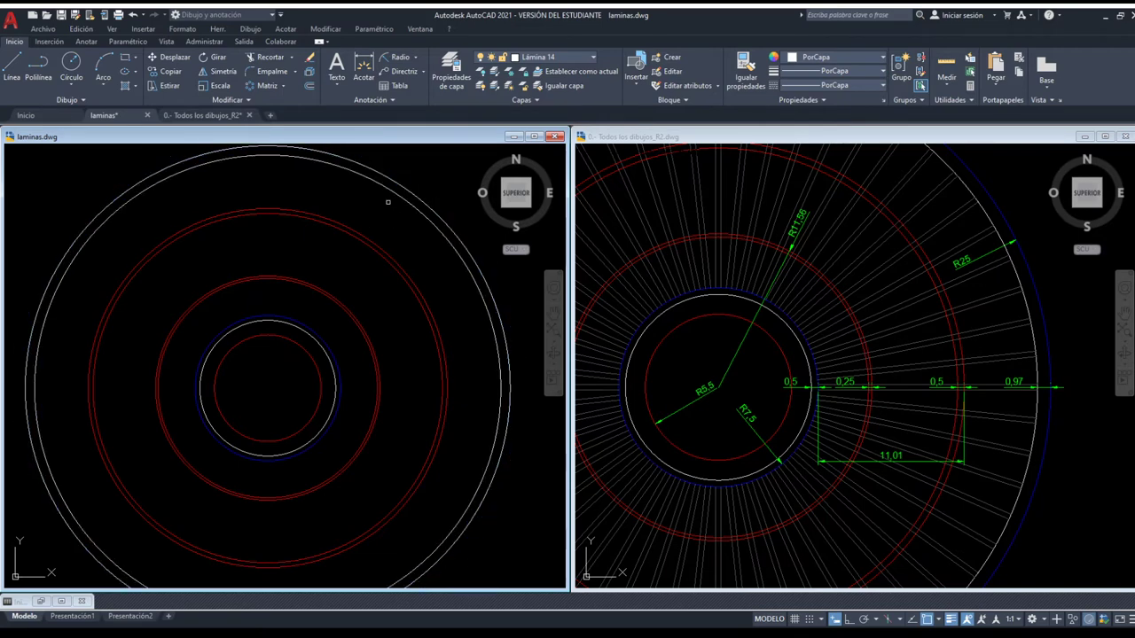
pyautogui.click(393, 176)
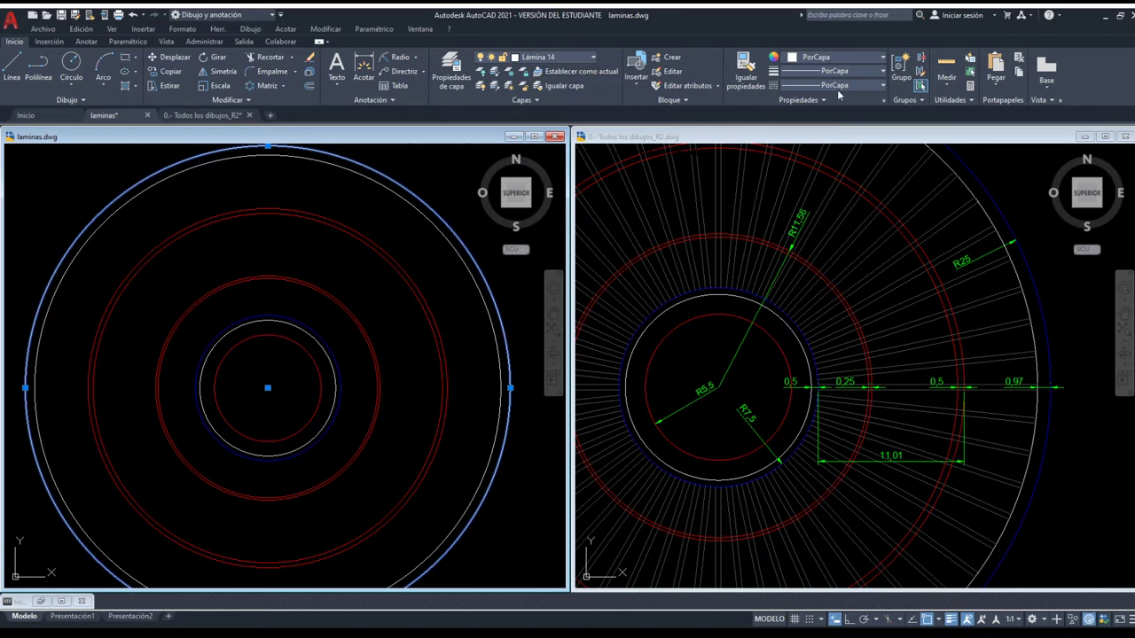
pyautogui.click(837, 56)
pyautogui.click(830, 174)
pyautogui.press('Escape')
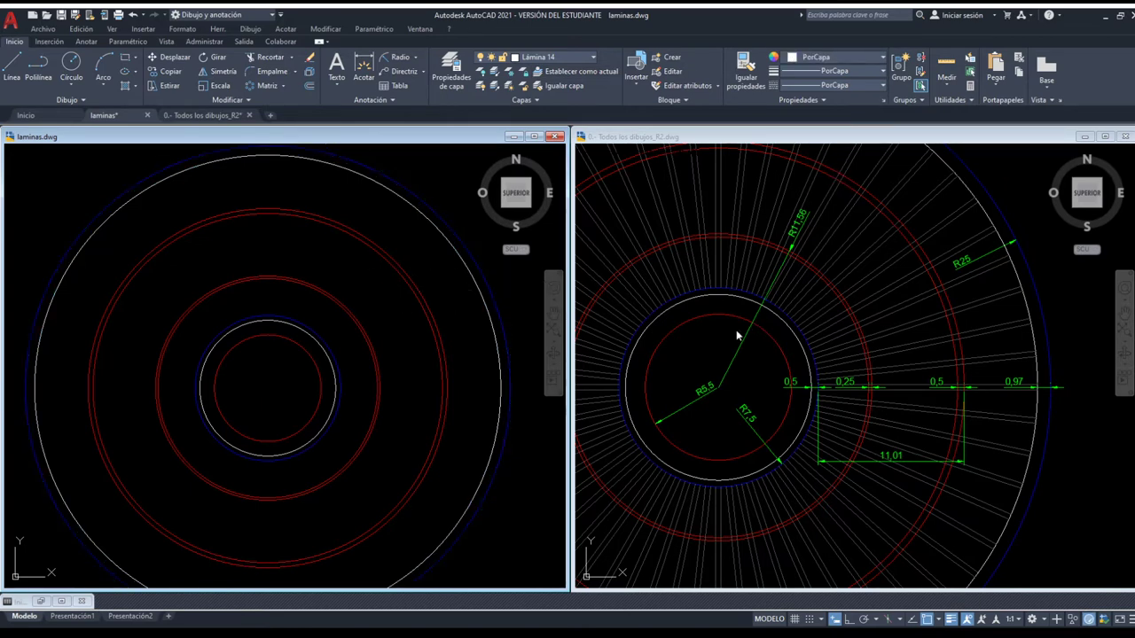
pyautogui.scroll(-2, 736, 335)
pyautogui.scroll(-1, 737, 336)
# - Draw a vertical line from the centre up to the outer circle's top quadrant
pyautogui.scroll(-1, 739, 337)
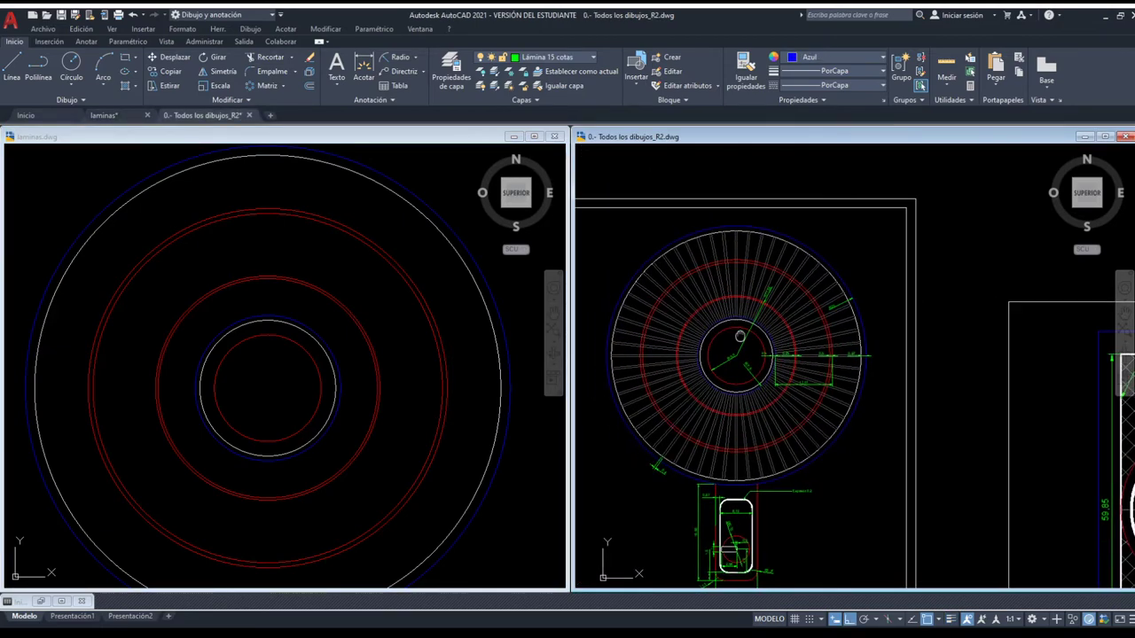
pyautogui.scroll(2, 739, 337)
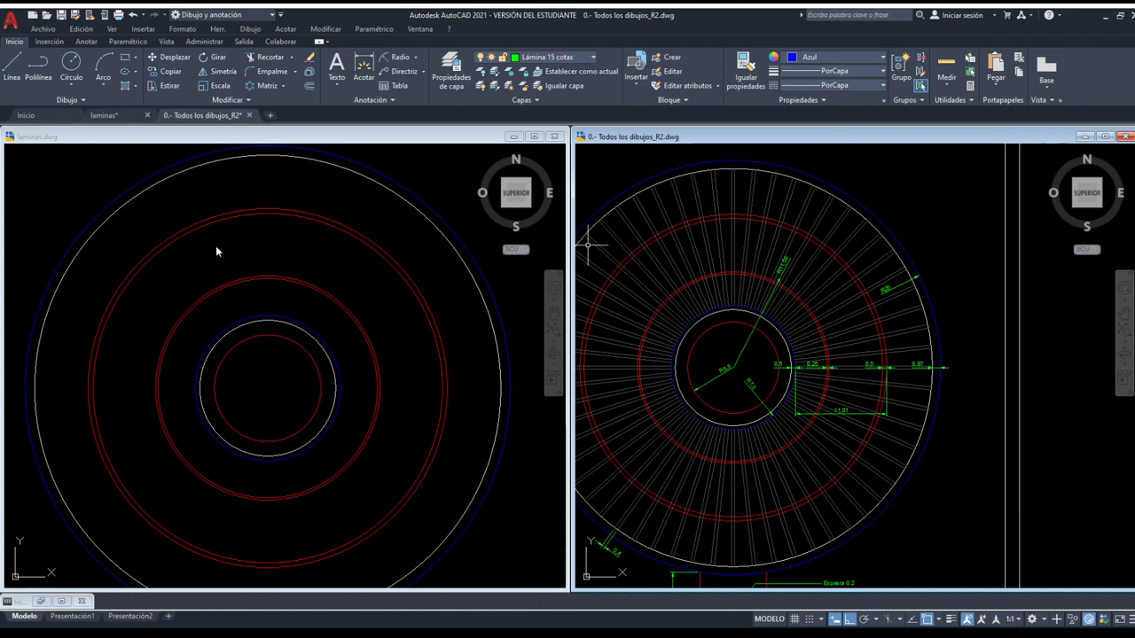
pyautogui.click(215, 252)
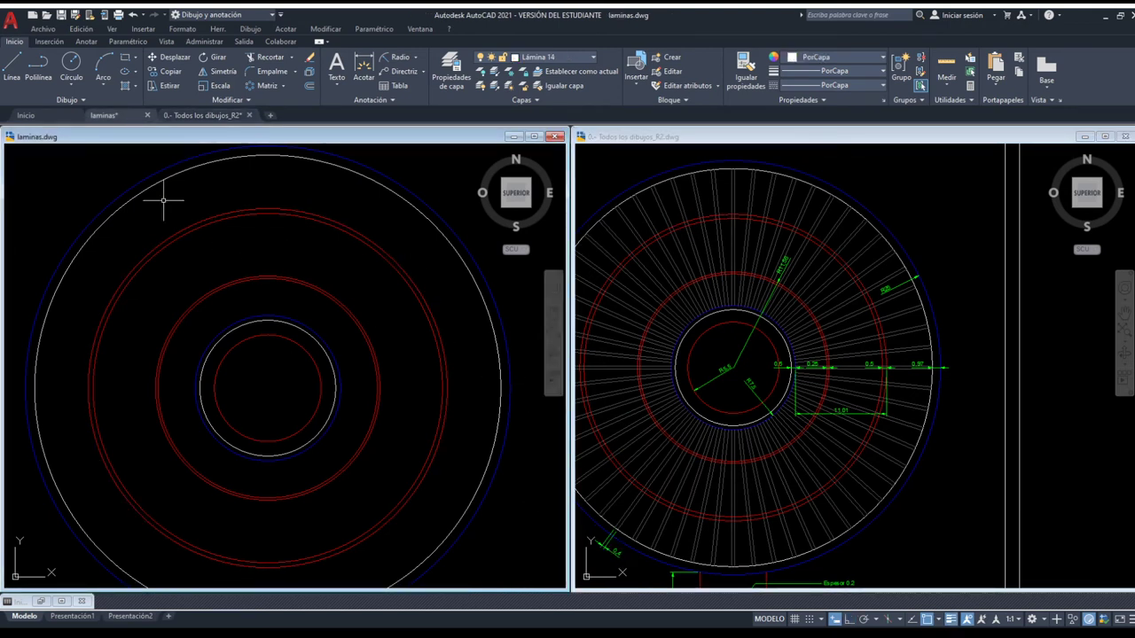
pyautogui.click(40, 67)
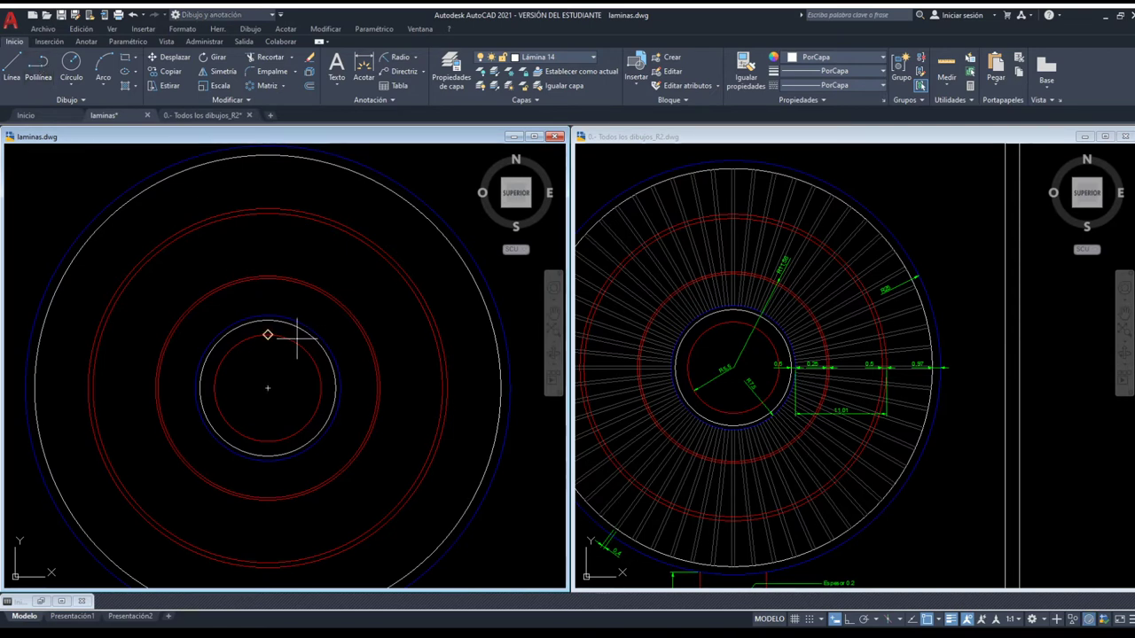
pyautogui.click(267, 387)
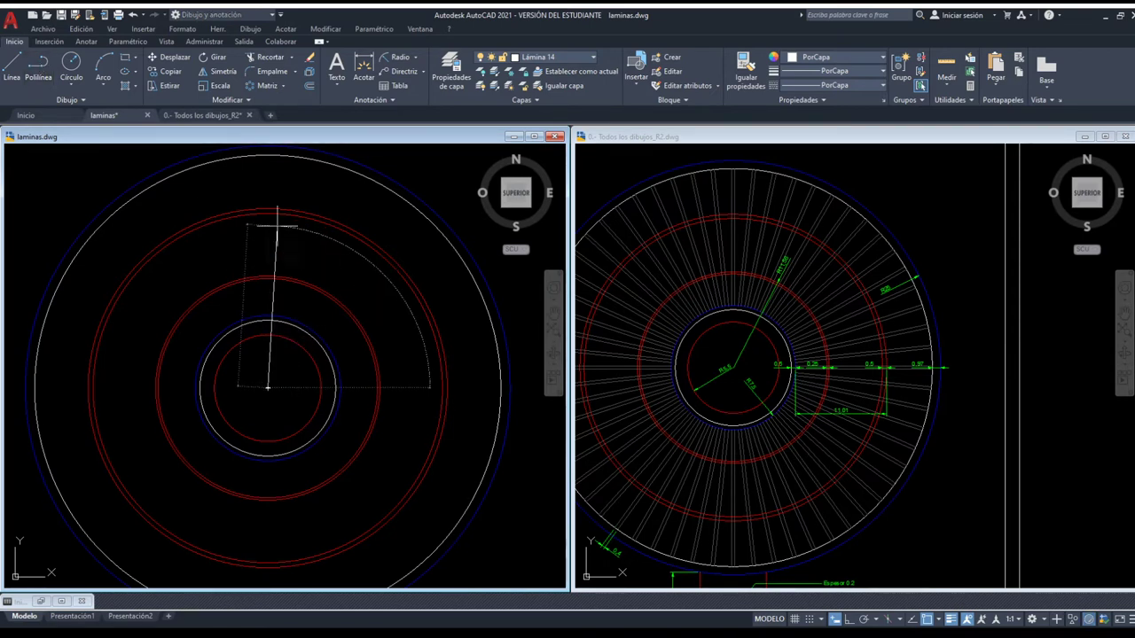
pyautogui.click(268, 200)
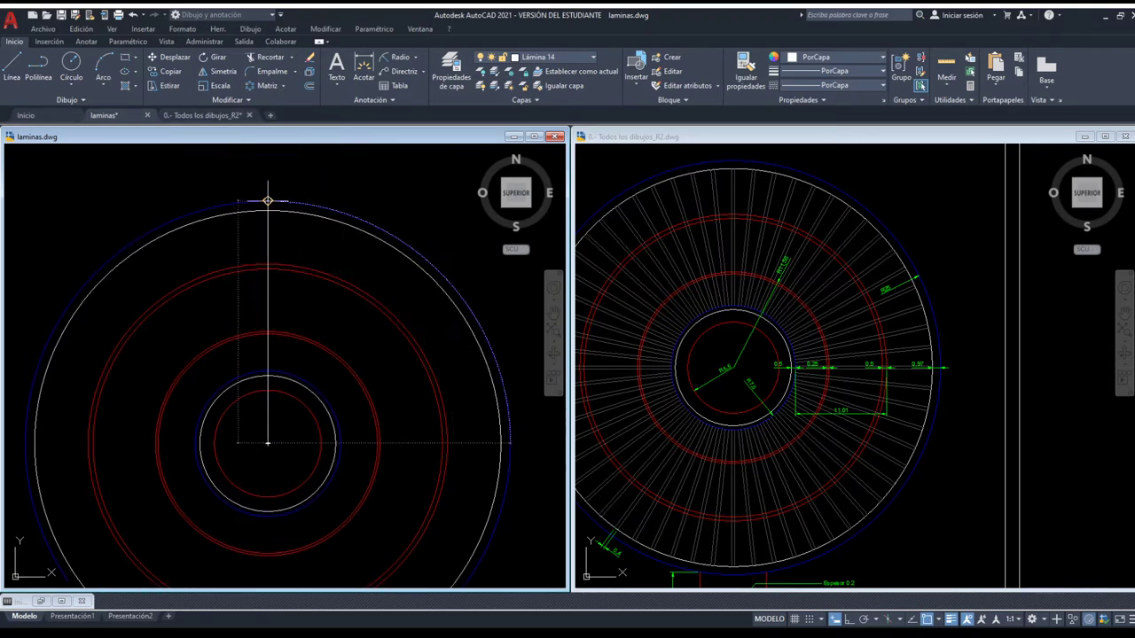
pyautogui.press('Return')
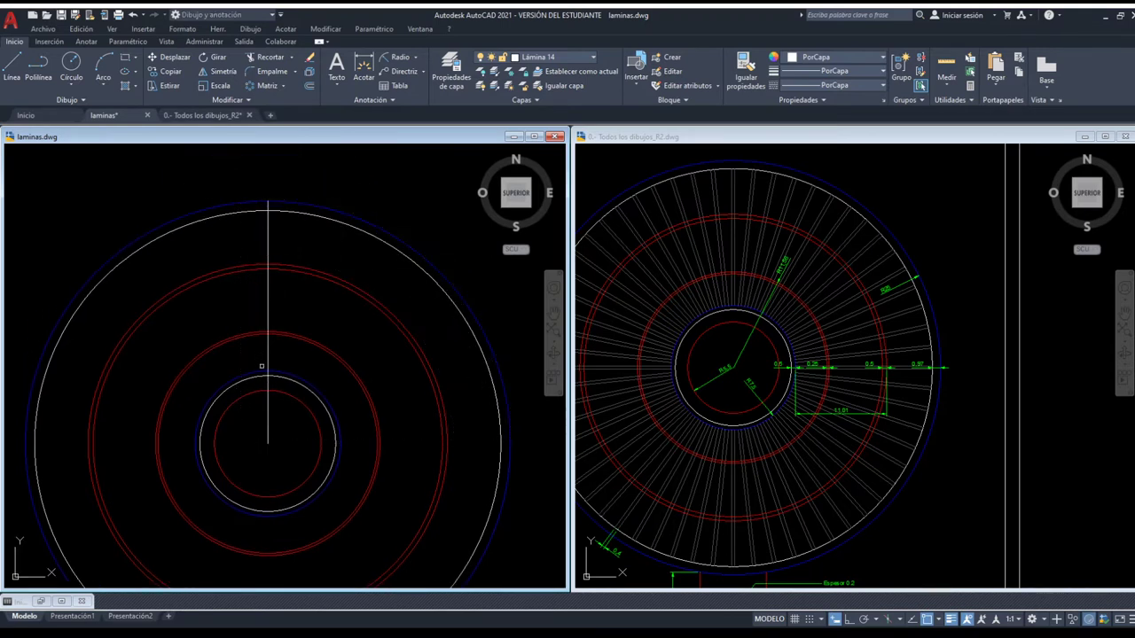
# - Trim the vertical line back at the inner blue circle
pyautogui.click(275, 372)
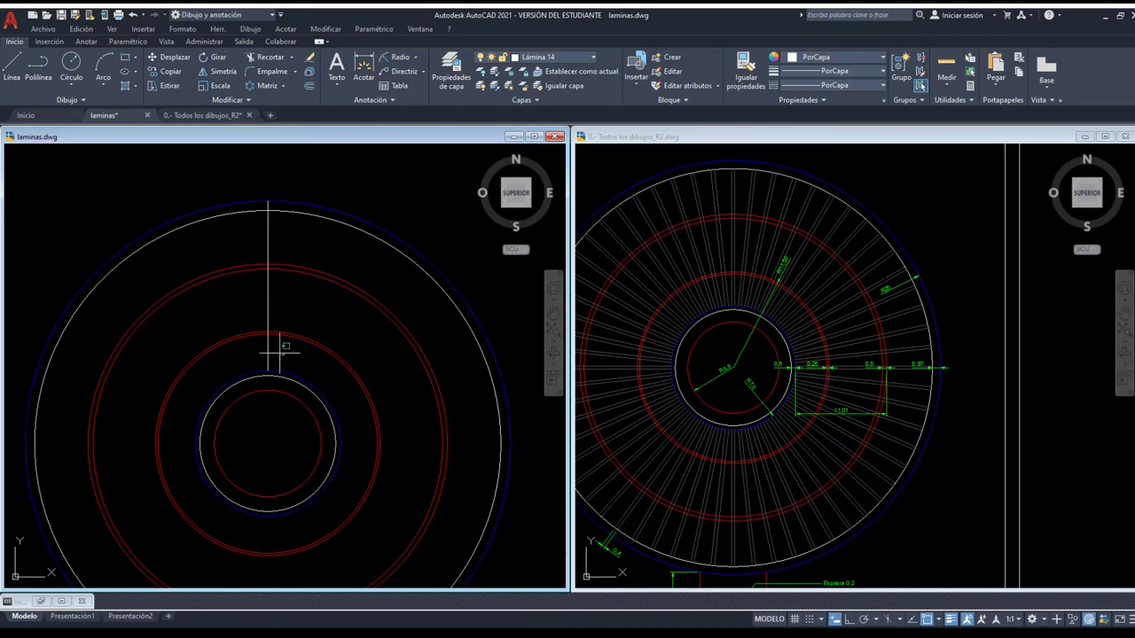
pyautogui.click(269, 344)
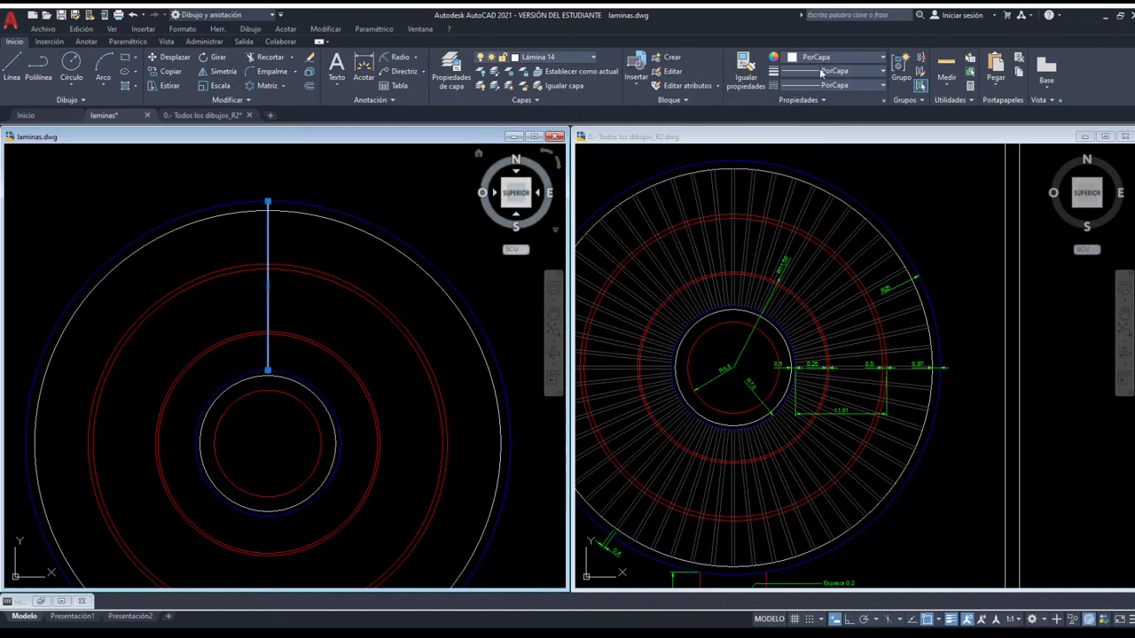
pyautogui.press('Escape')
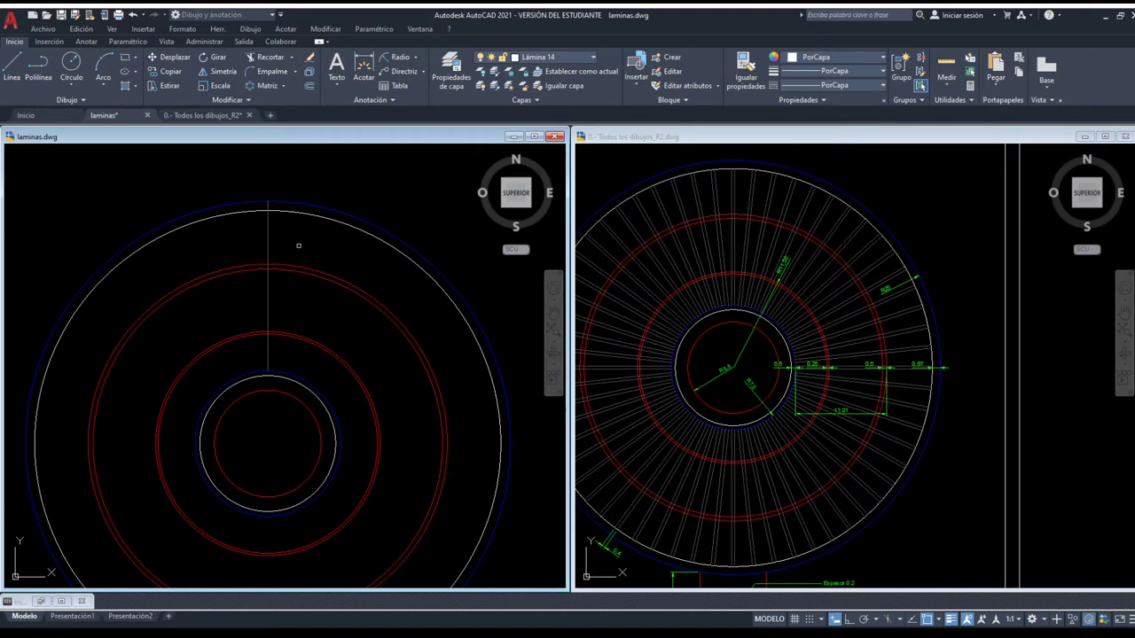
# - Offset the vertical radial line to create a close parallel copy
pyautogui.click(268, 248)
pyautogui.click(245, 238)
pyautogui.scroll(4, 246, 239)
pyautogui.scroll(3, 245, 239)
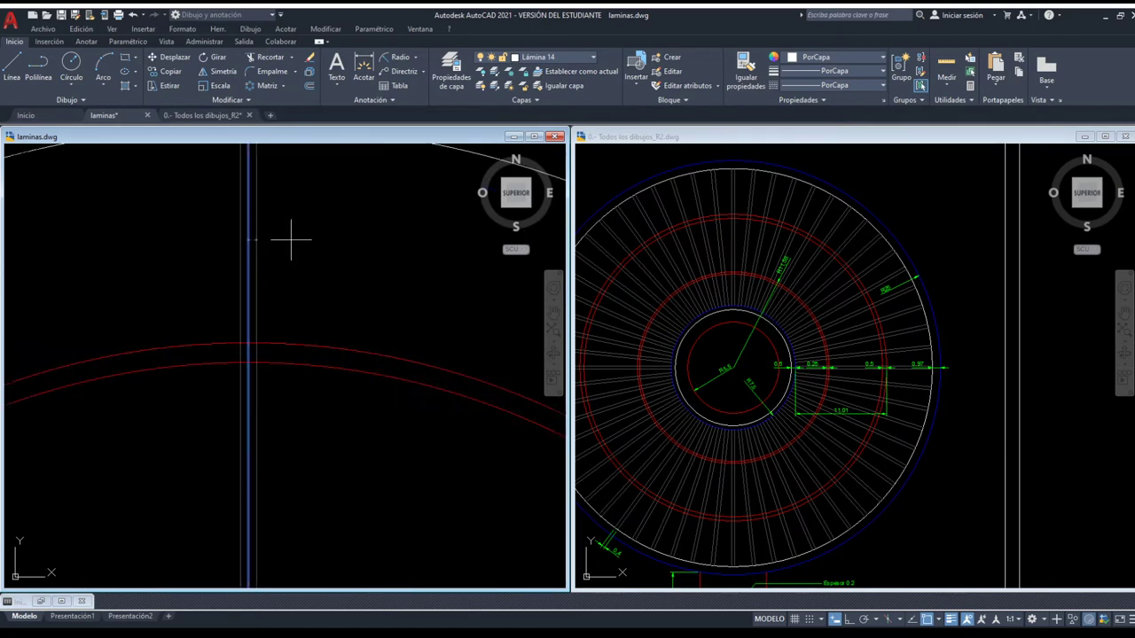
pyautogui.click(291, 240)
pyautogui.press('Escape')
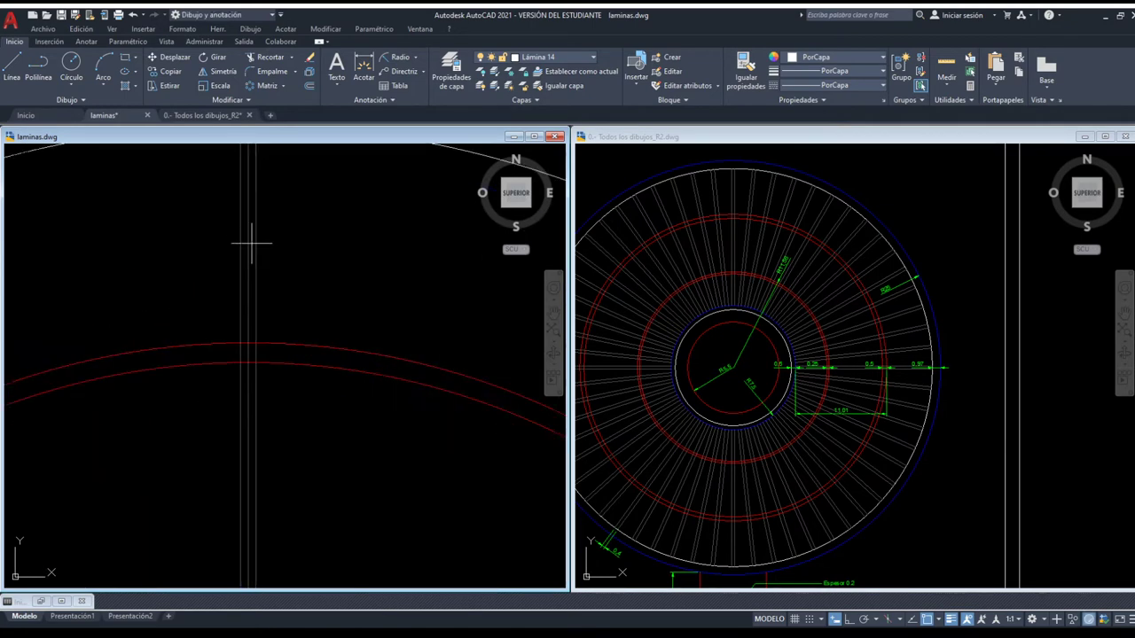
# - Delete the stray extra vertical line and zoom to where the lines meet the outer arc
pyautogui.click(248, 242)
pyautogui.press('Delete')
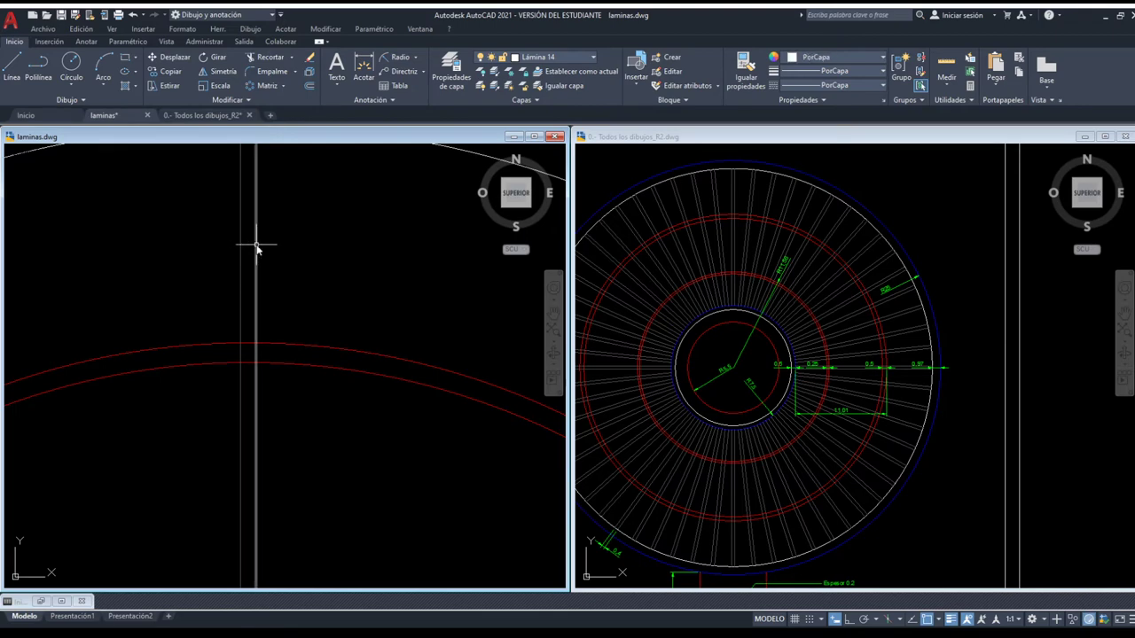
pyautogui.scroll(-3, 319, 289)
pyautogui.scroll(2, 314, 255)
pyautogui.scroll(2, 302, 318)
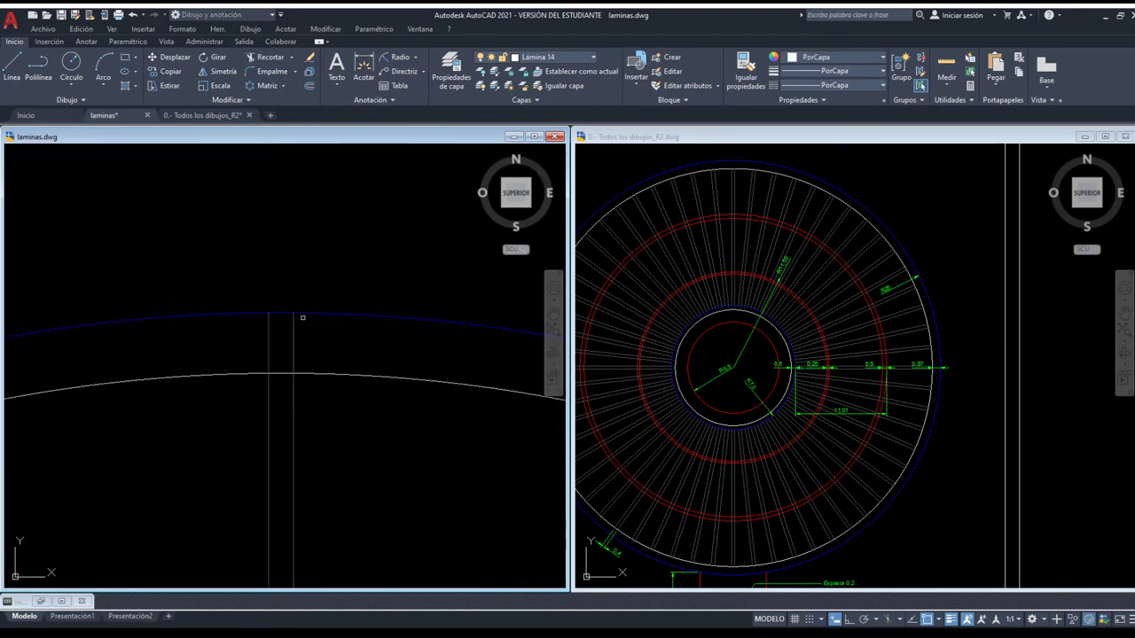
pyautogui.scroll(2, 302, 317)
pyautogui.scroll(2, 303, 308)
pyautogui.scroll(2, 209, 303)
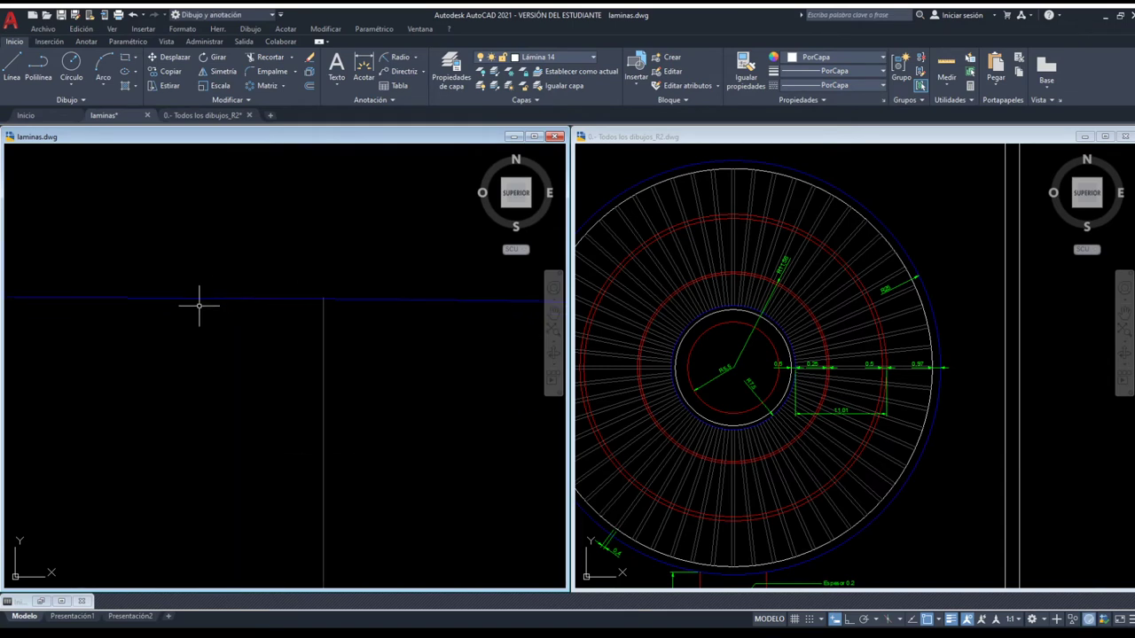
pyautogui.moveTo(200, 306); pyautogui.dragTo(359, 320, button='middle')
pyautogui.scroll(-3, 362, 320)
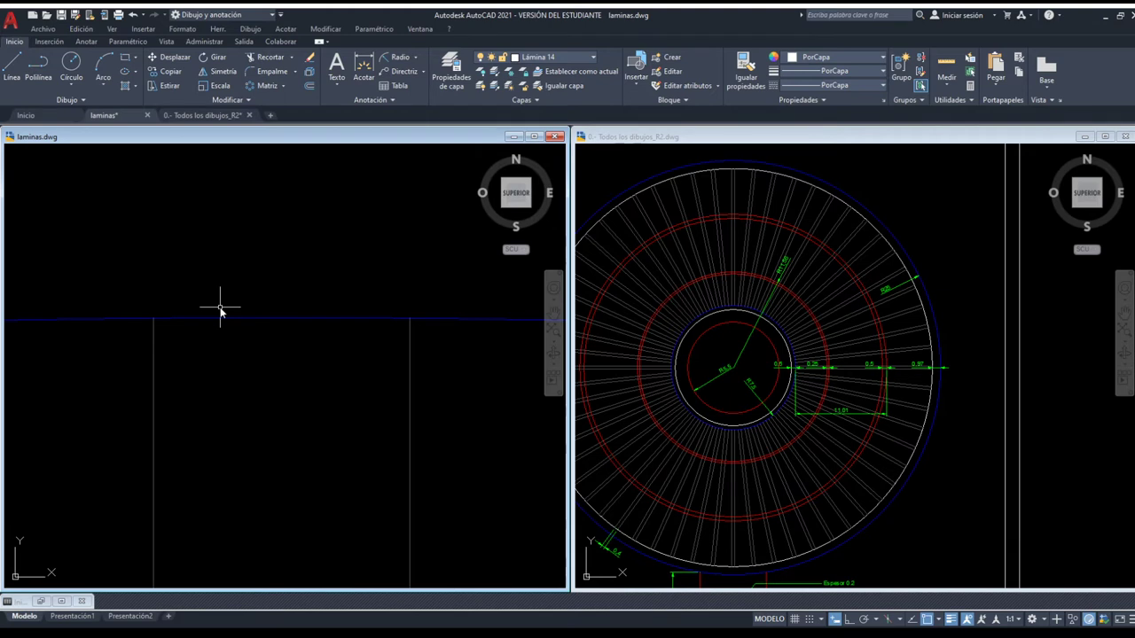
pyautogui.scroll(2, 155, 313)
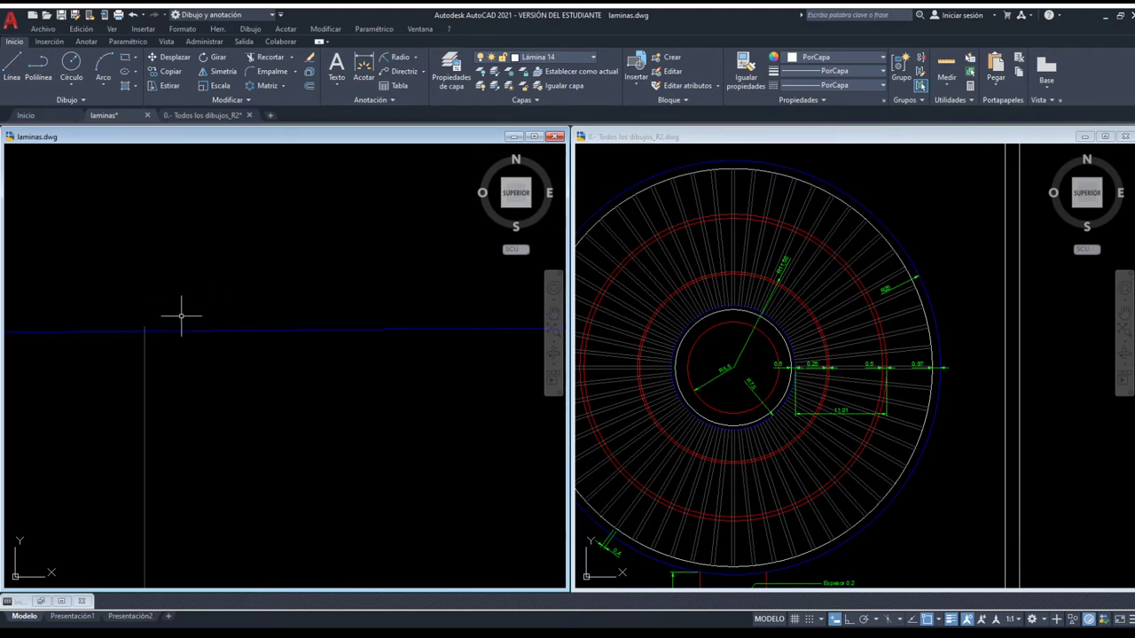
pyautogui.scroll(2, 159, 322)
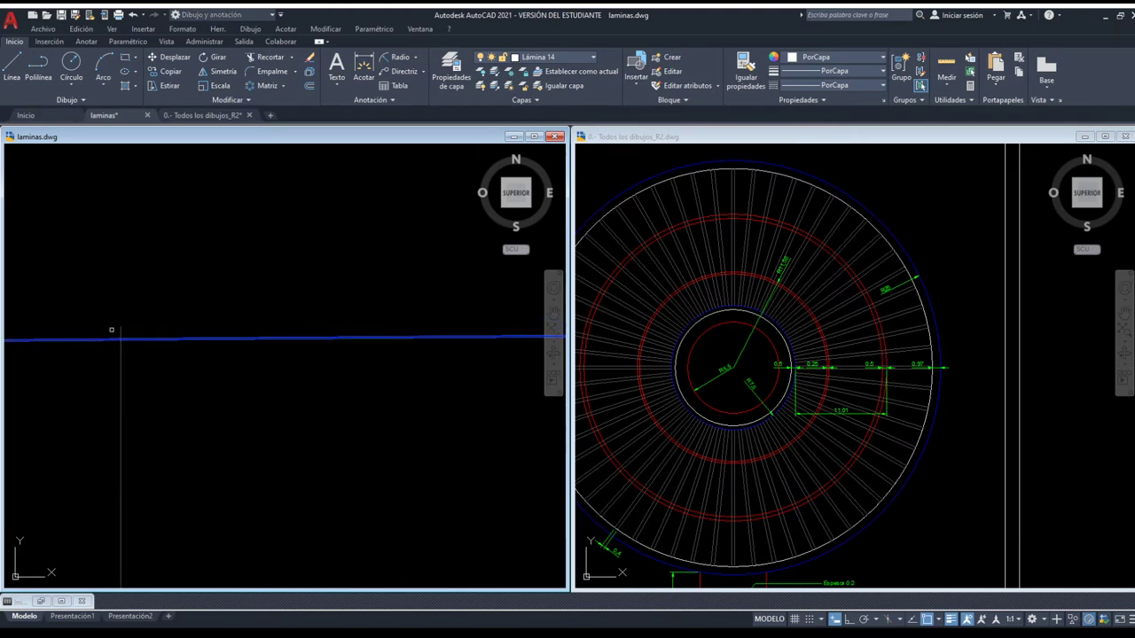
pyautogui.scroll(-1, 107, 322)
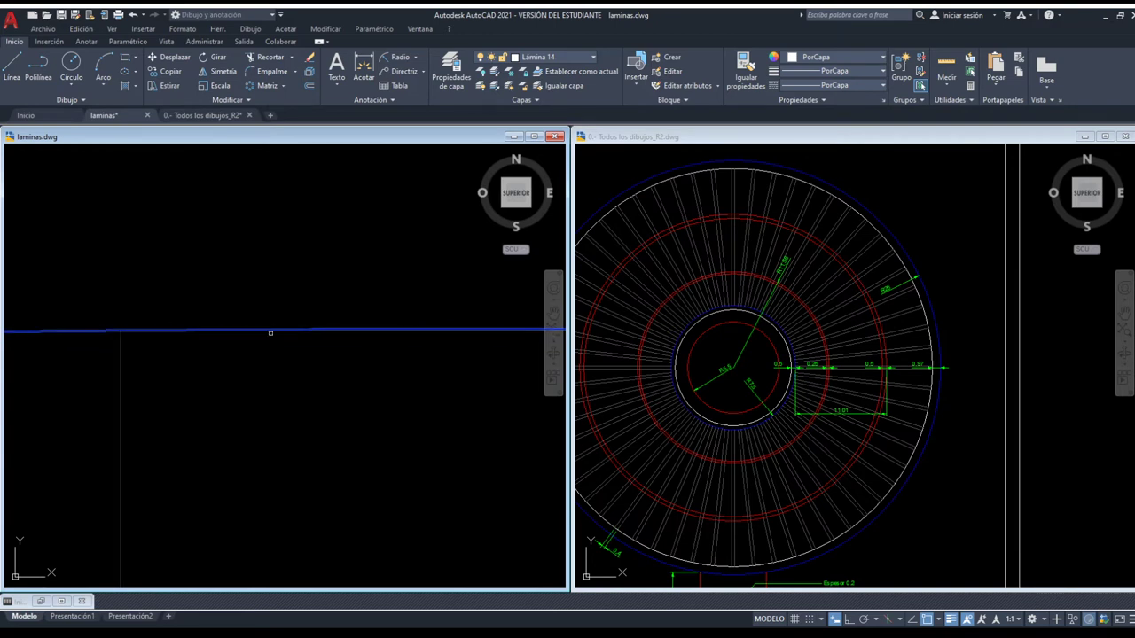
pyautogui.scroll(-2, 270, 329)
pyautogui.scroll(-1, 398, 329)
pyautogui.scroll(1, 297, 301)
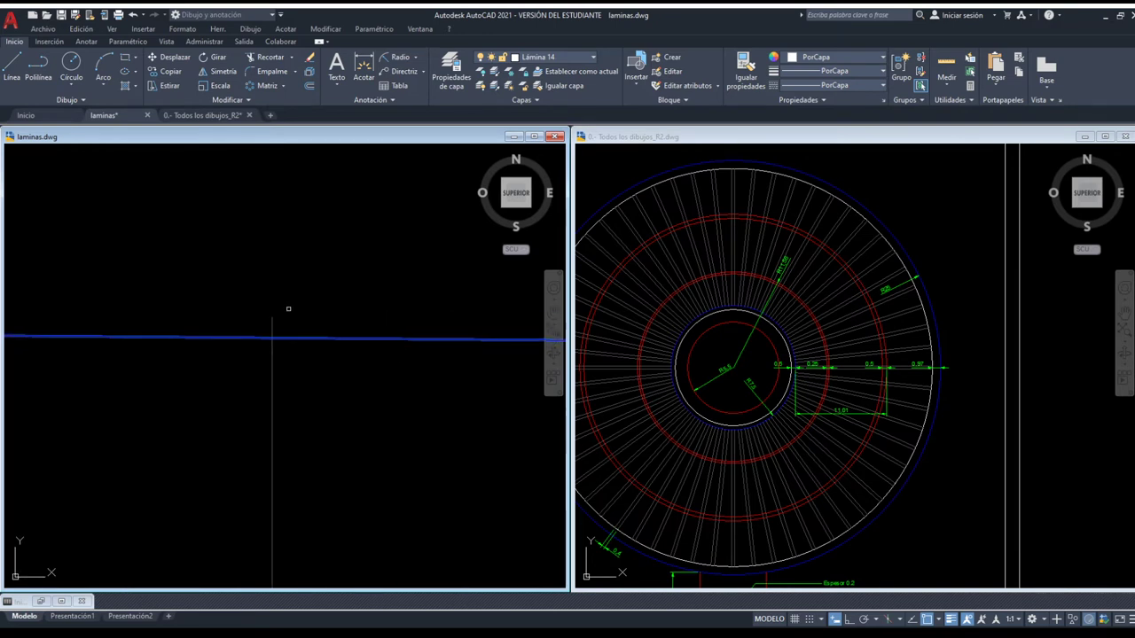
# - Window-select the line ends near the blue arc and pan along the arc
pyautogui.click(280, 326)
pyautogui.click(249, 301)
pyautogui.scroll(-1, 299, 281)
pyautogui.scroll(-1, 342, 253)
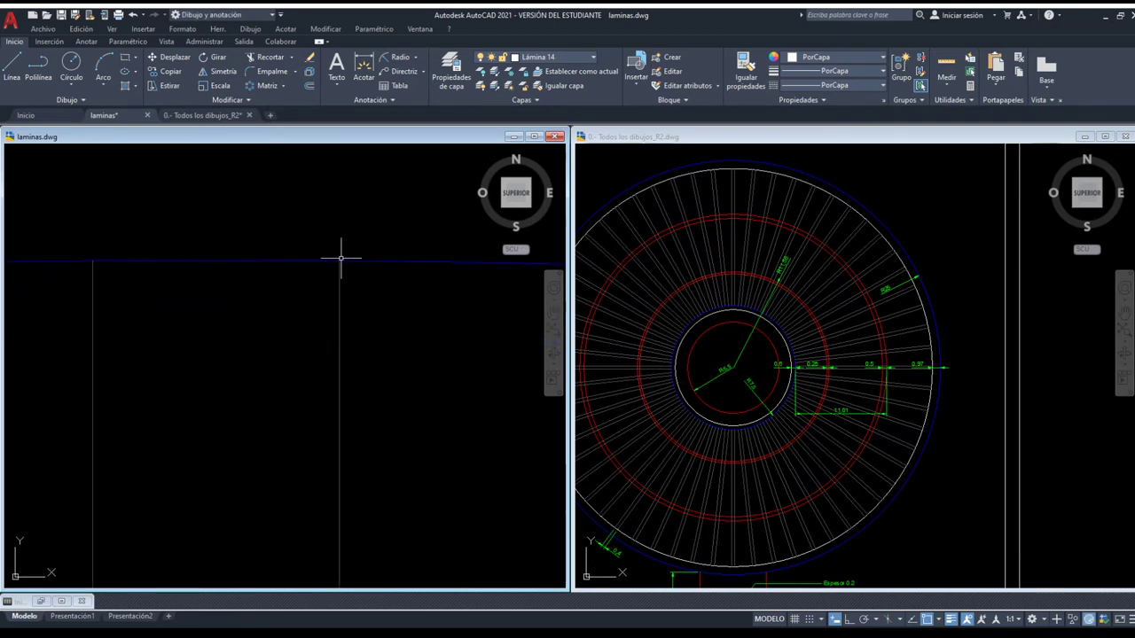
pyautogui.scroll(-2, 340, 258)
pyautogui.scroll(-5, 339, 257)
pyautogui.scroll(3, 329, 346)
pyautogui.scroll(4, 375, 346)
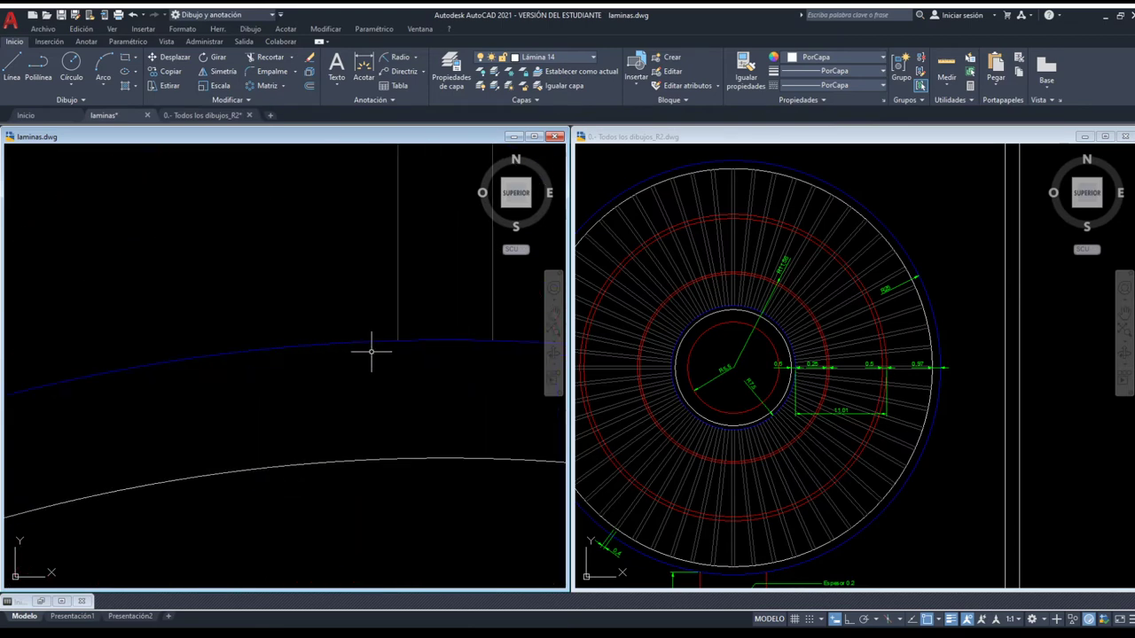
pyautogui.moveTo(375, 346); pyautogui.dragTo(312, 367, button='middle')
pyautogui.scroll(5, 319, 363)
pyautogui.moveTo(248, 331); pyautogui.dragTo(213, 337, button='middle')
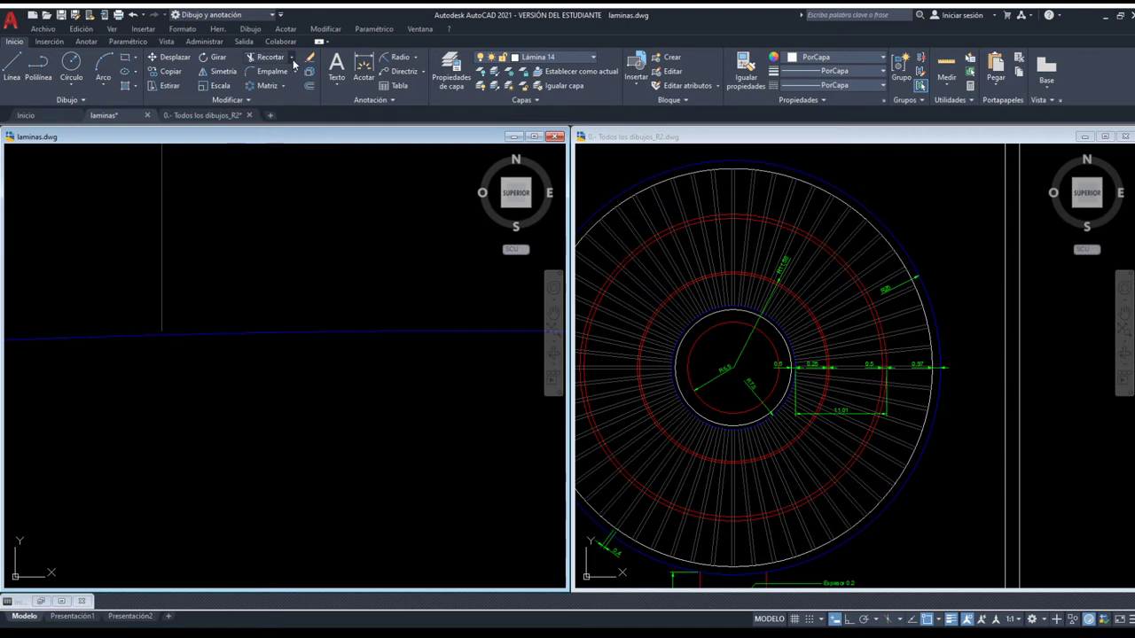
# - Extend both parallel radial lines up to the outer blue arc with Alargar
pyautogui.moveTo(354, 392); pyautogui.dragTo(309, 297)
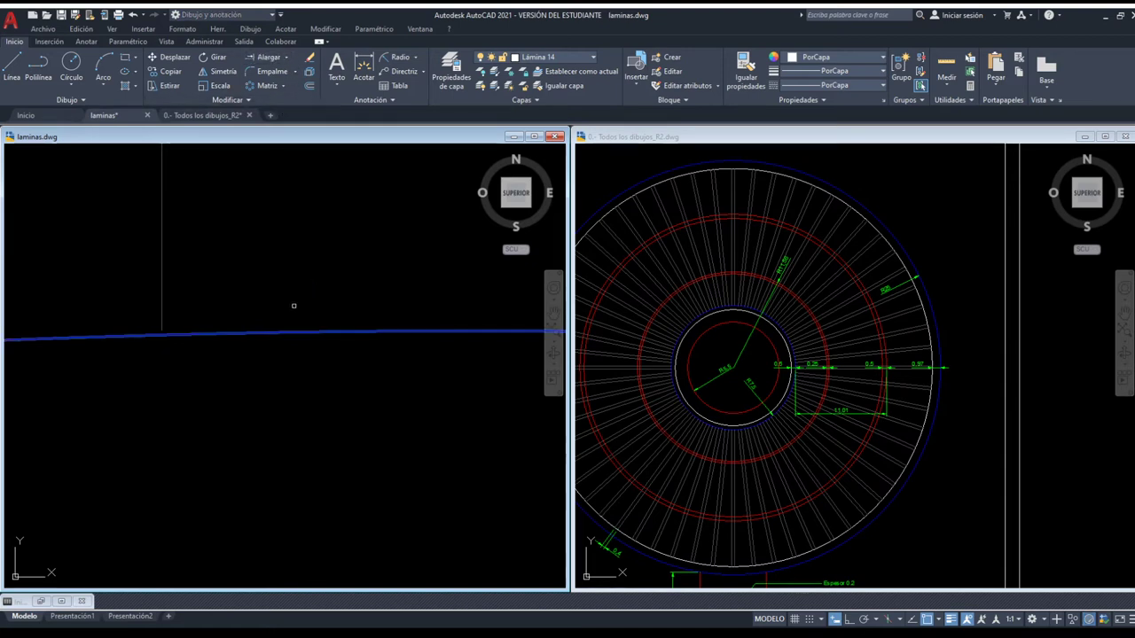
pyautogui.scroll(-1, 263, 316)
pyautogui.moveTo(482, 322); pyautogui.dragTo(119, 247)
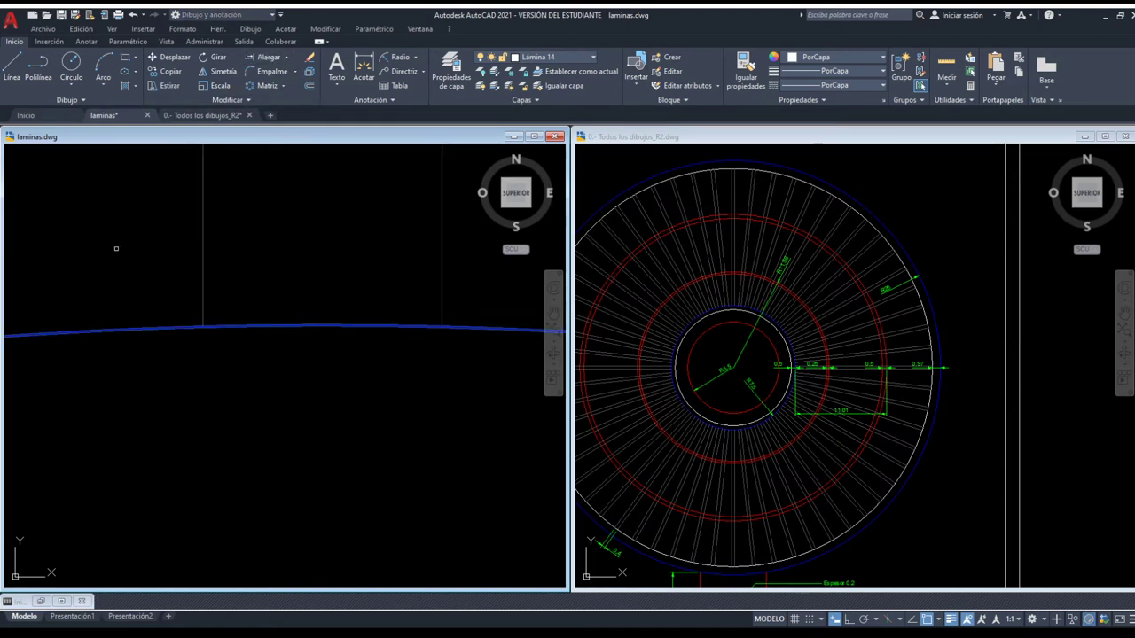
pyautogui.press('Return')
pyautogui.scroll(-2, 339, 332)
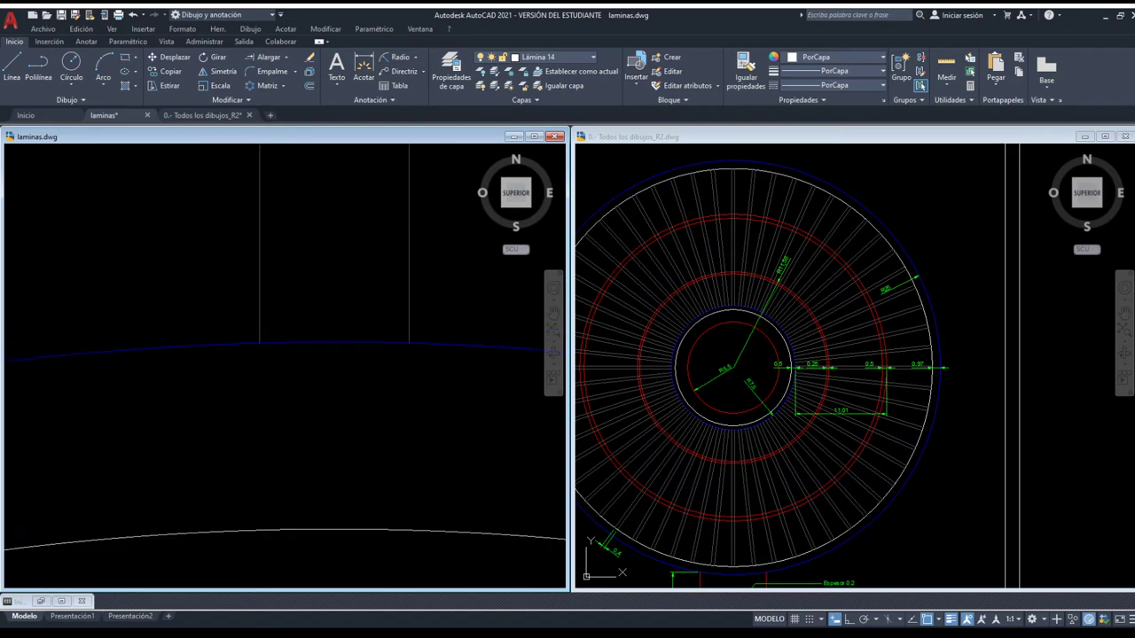
pyautogui.scroll(-2, 367, 398)
pyautogui.scroll(-1, 373, 204)
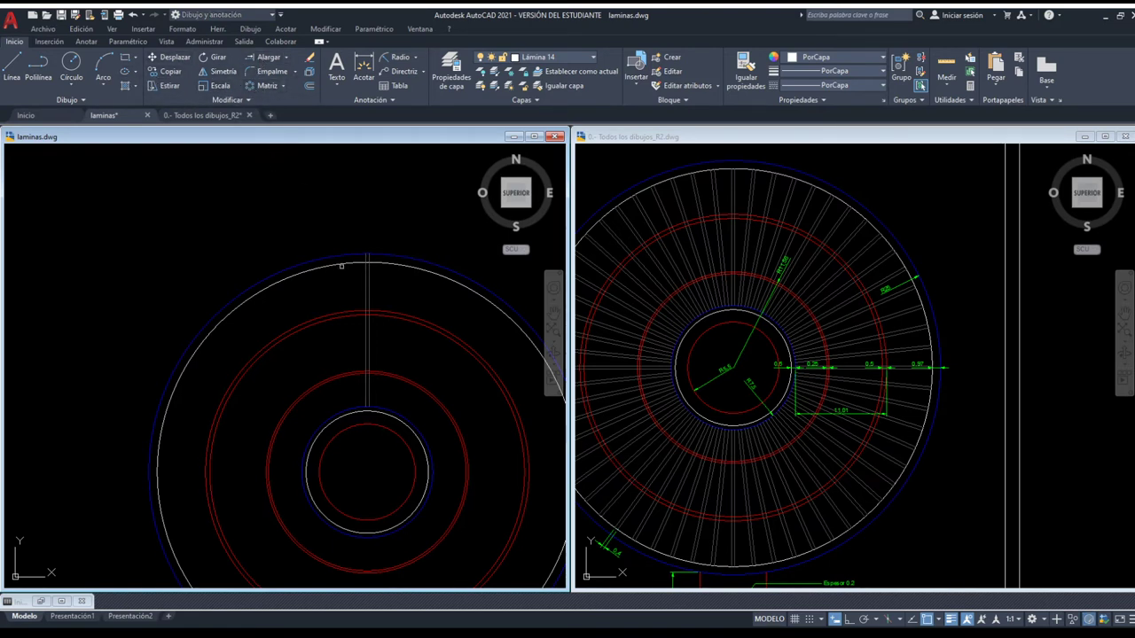
# - Polar-array the double radial line 60 times around the circles' centre
pyautogui.click(367, 285)
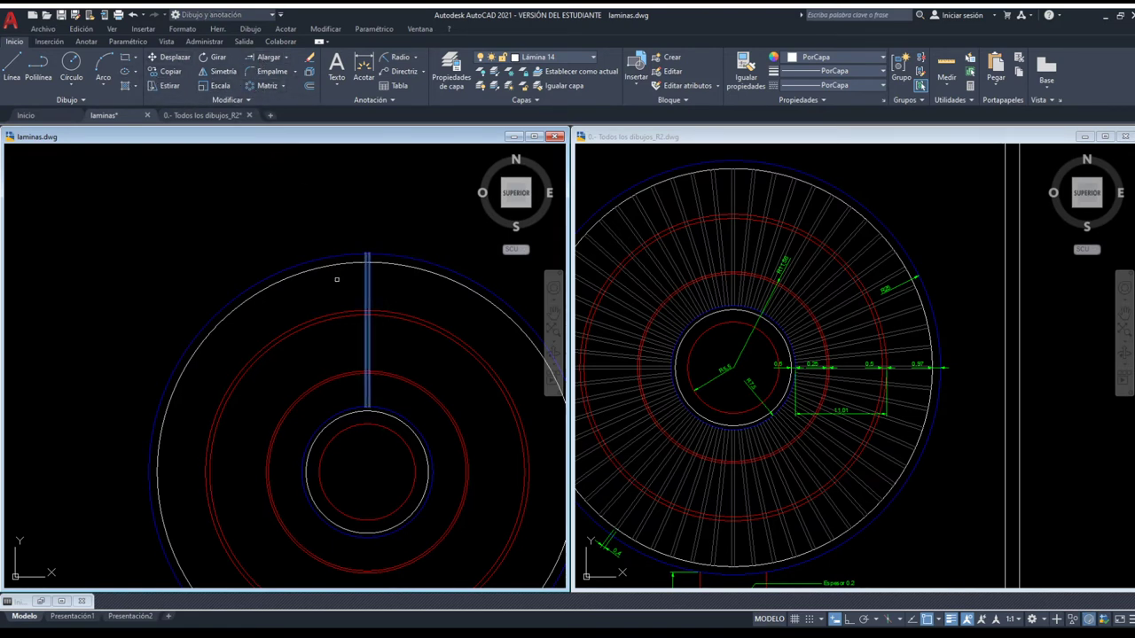
pyautogui.press('Return')
pyautogui.click(367, 470)
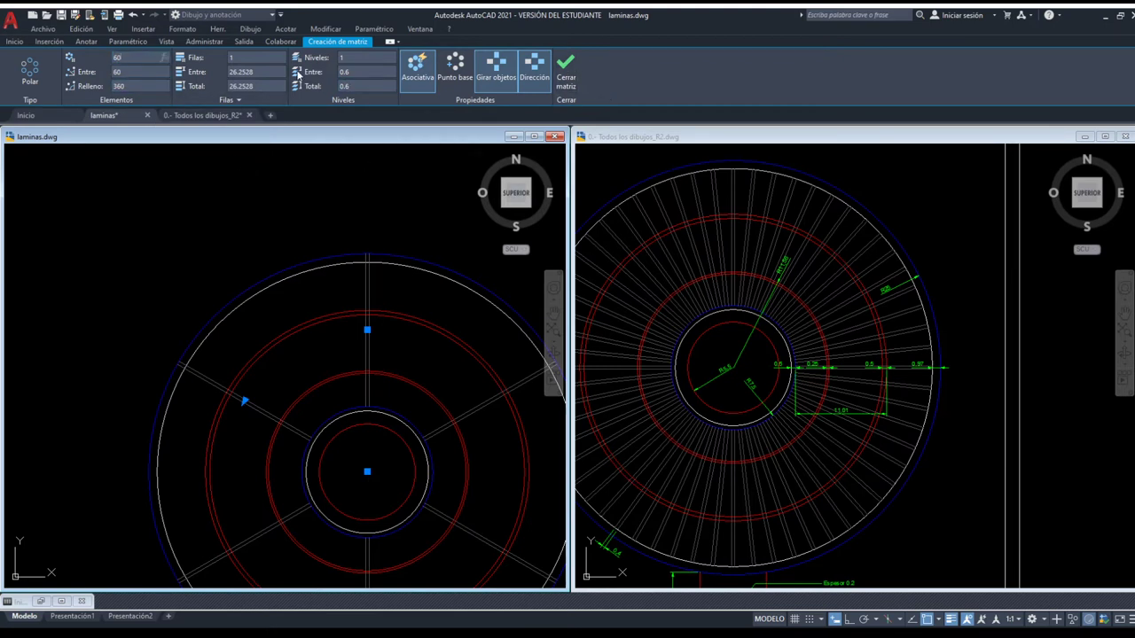
pyautogui.press('Return')
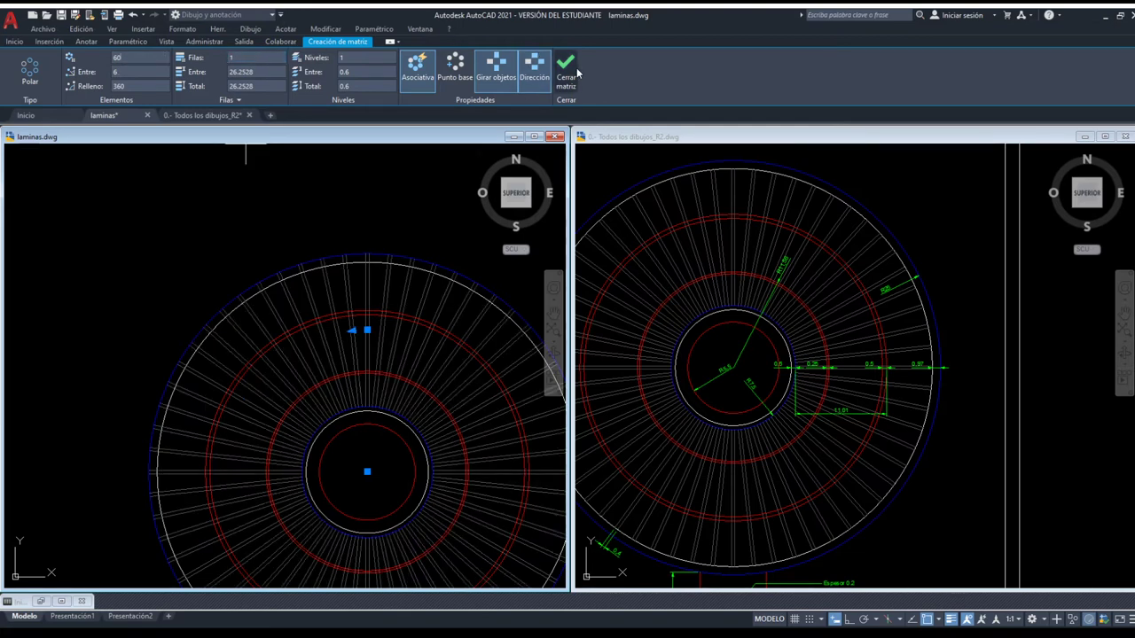
pyautogui.click(569, 71)
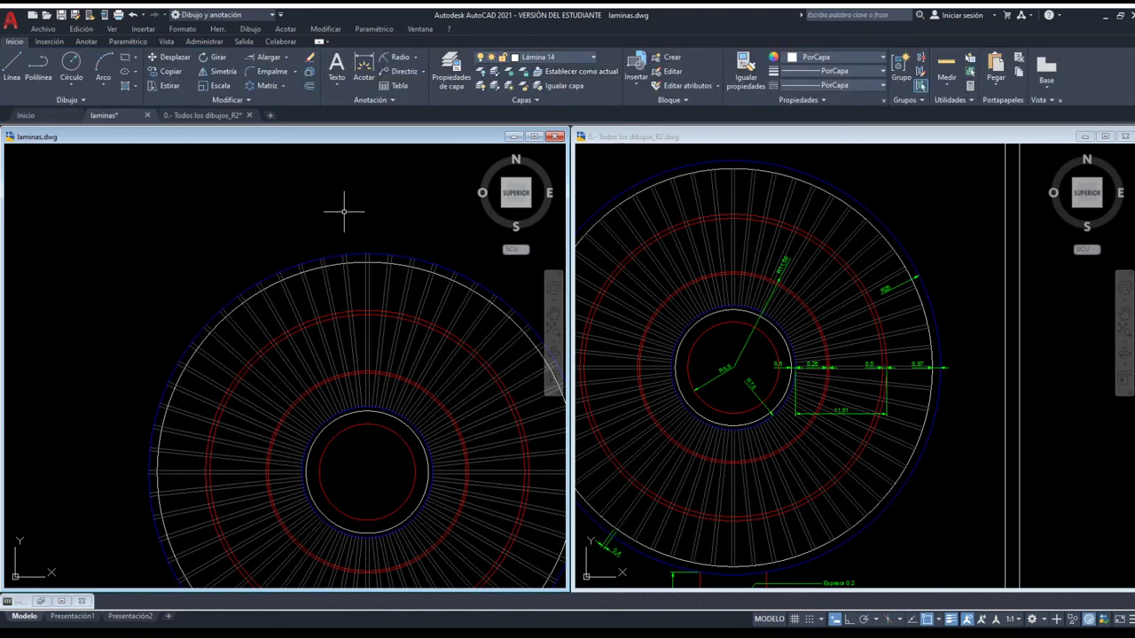
# - Zoom in on the disk and window-select the lines at its rim
pyautogui.scroll(2, 367, 257)
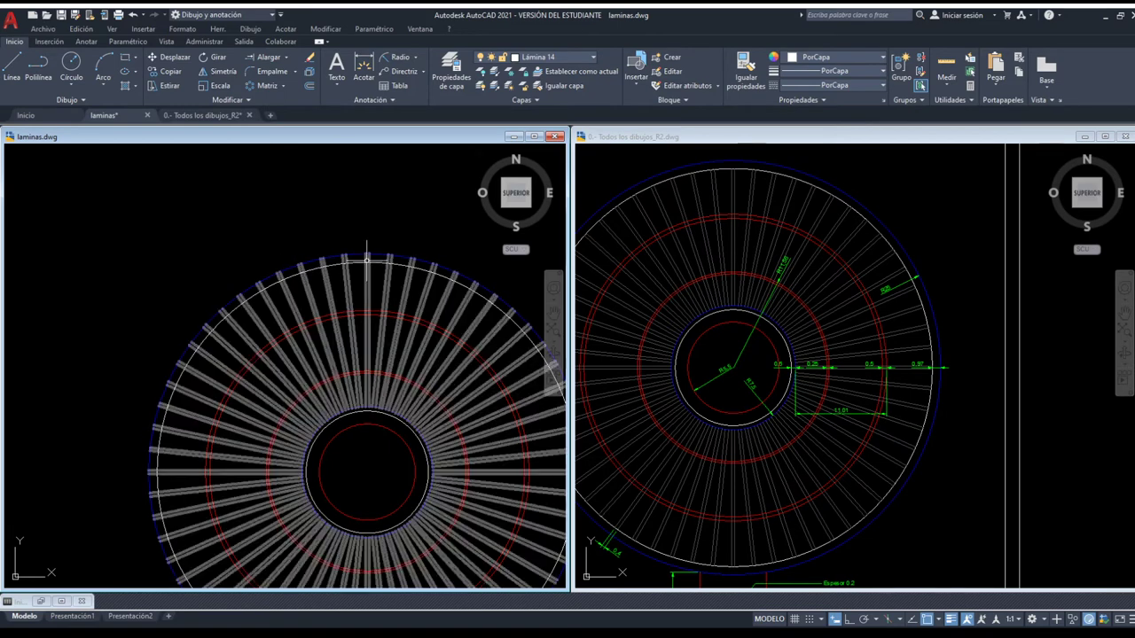
pyautogui.scroll(2, 367, 253)
pyautogui.scroll(2, 362, 231)
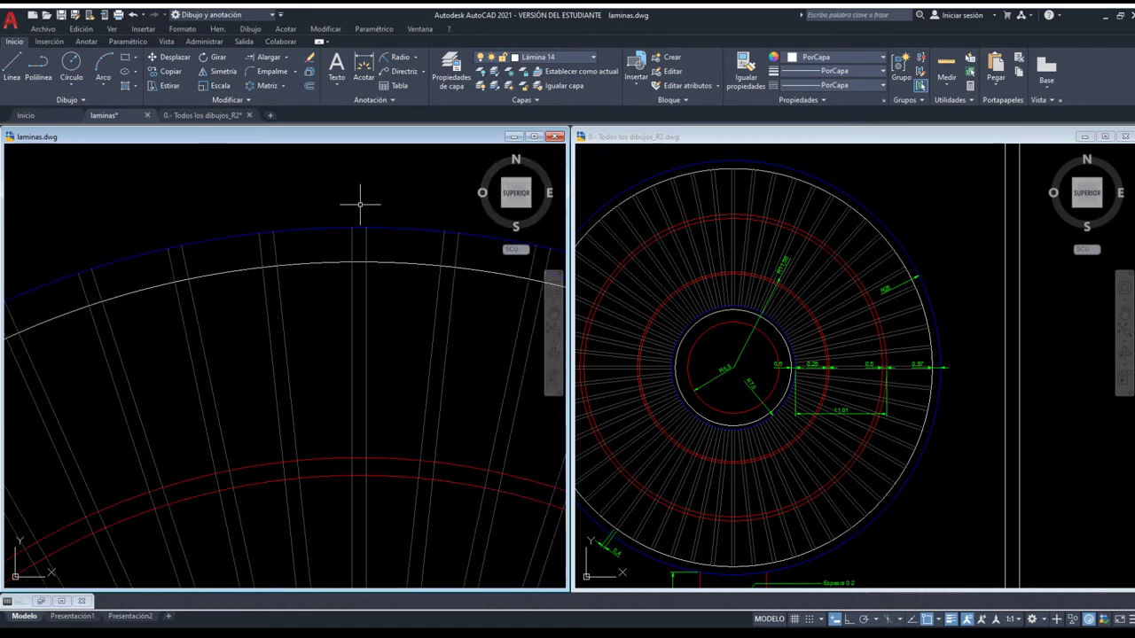
pyautogui.scroll(-5, 360, 205)
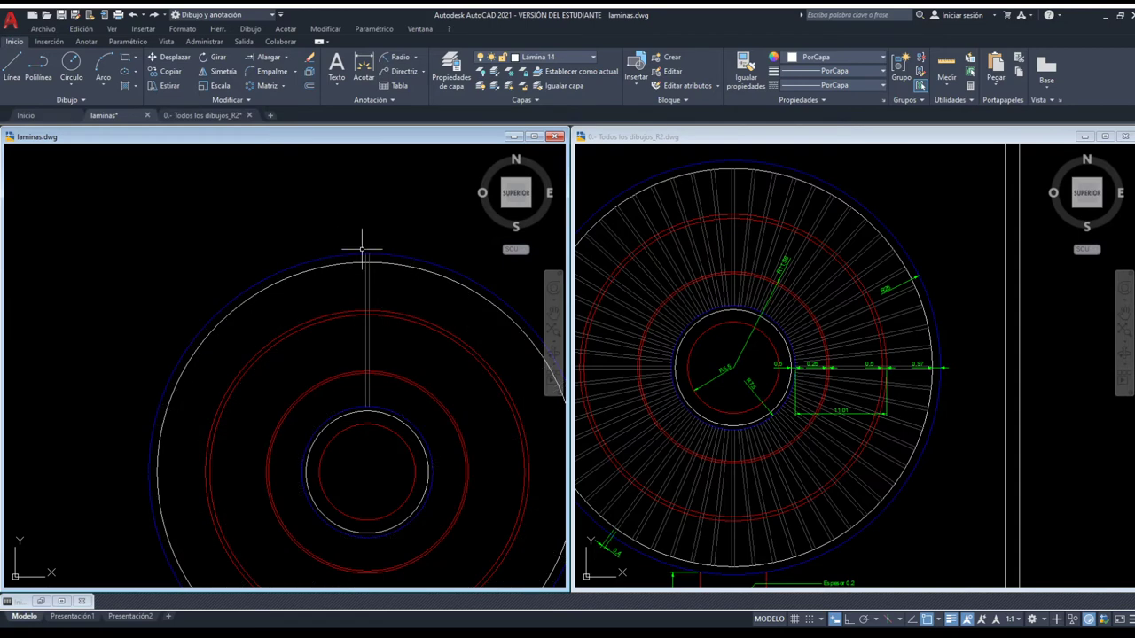
pyautogui.scroll(6, 361, 251)
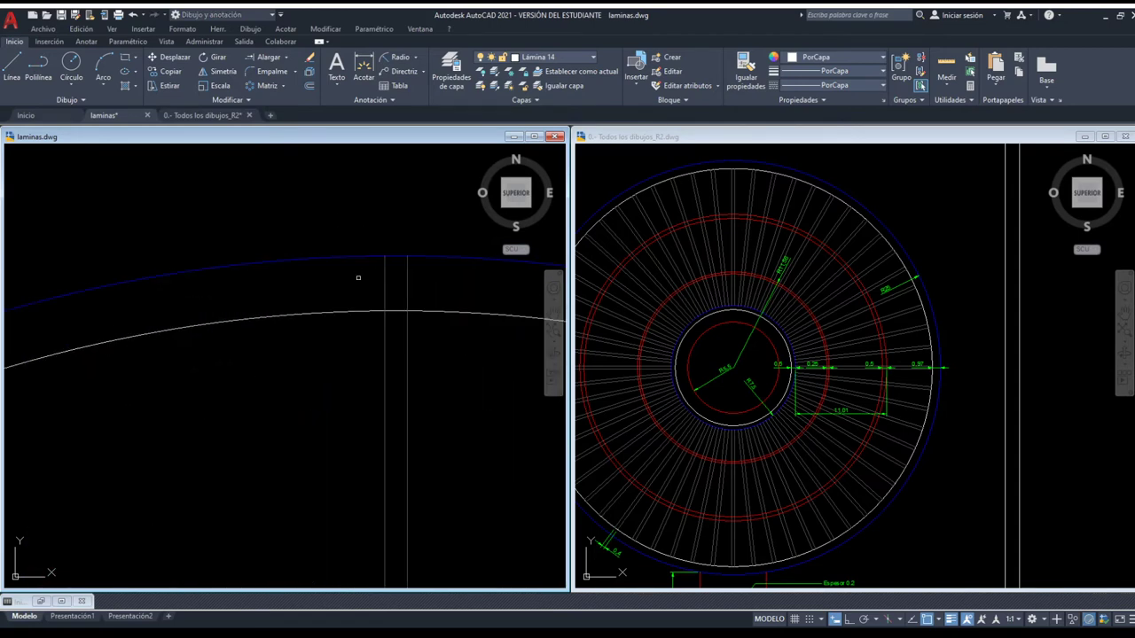
pyautogui.click(446, 301)
pyautogui.click(362, 283)
pyautogui.scroll(-2, 368, 270)
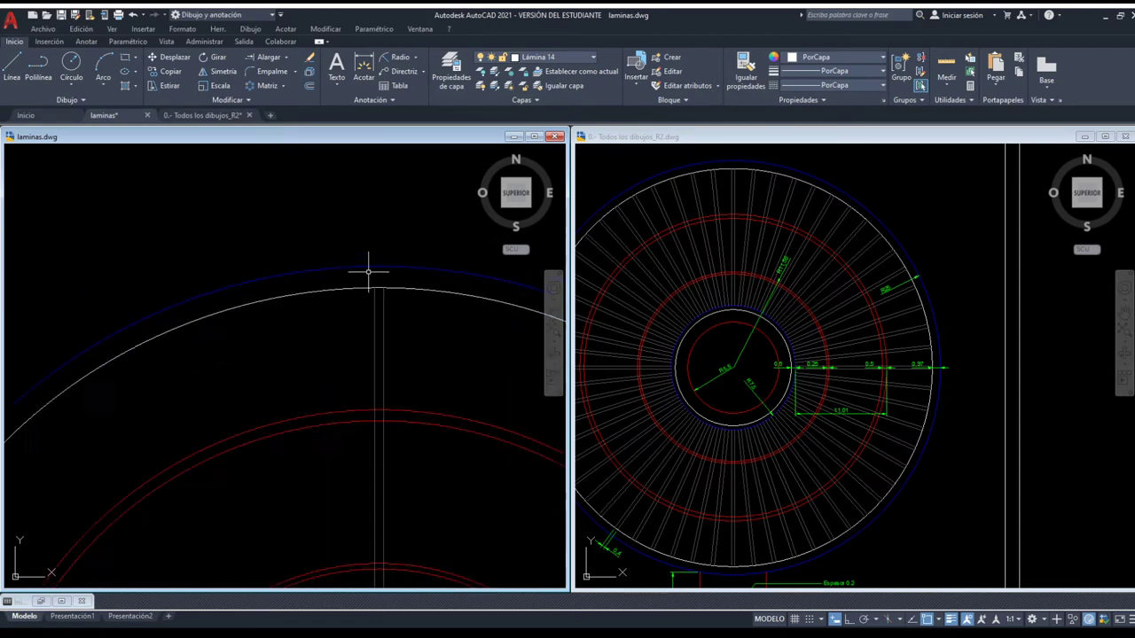
pyautogui.scroll(-3, 367, 271)
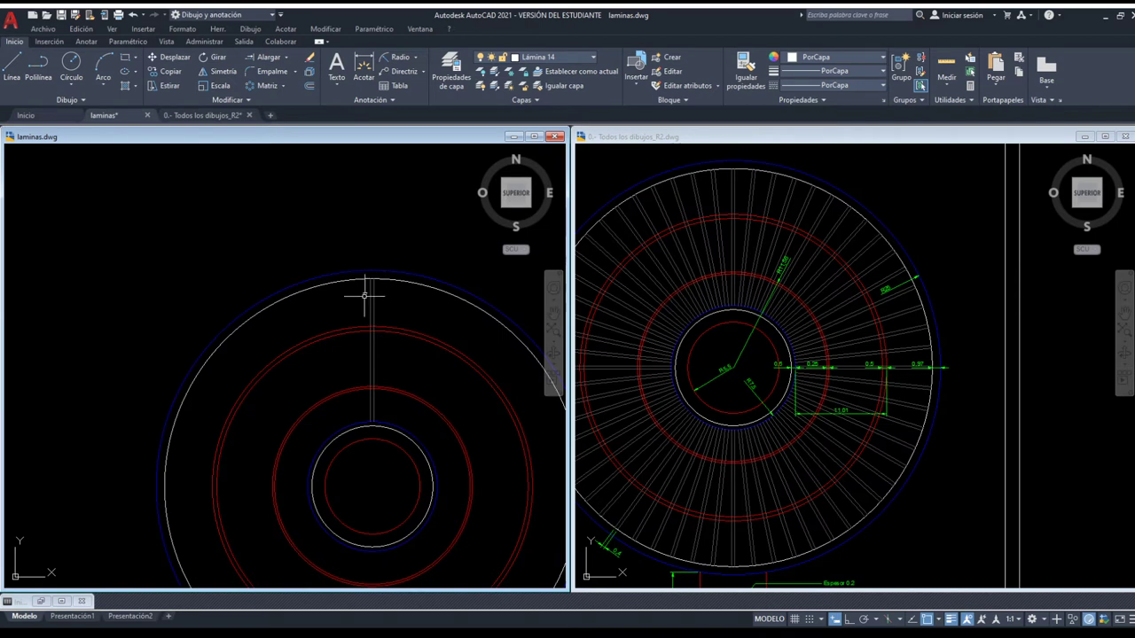
# - Redo the 60-copy polar array of the radial line, then reactivate the reference drawing
pyautogui.click(264, 85)
pyautogui.click(371, 297)
pyautogui.press('Return')
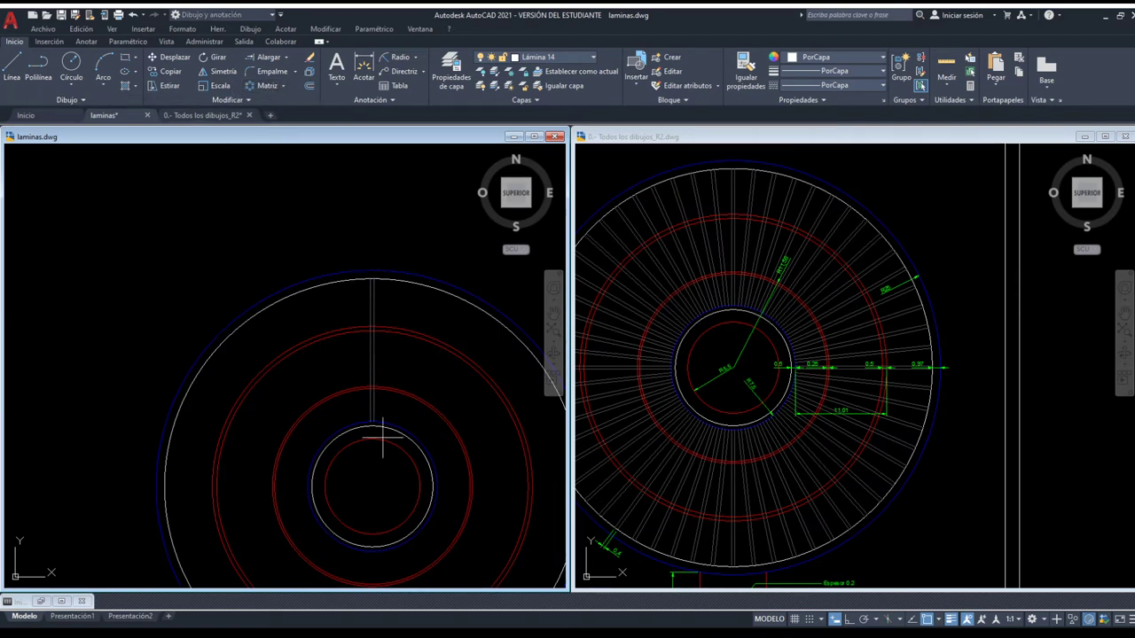
pyautogui.click(371, 485)
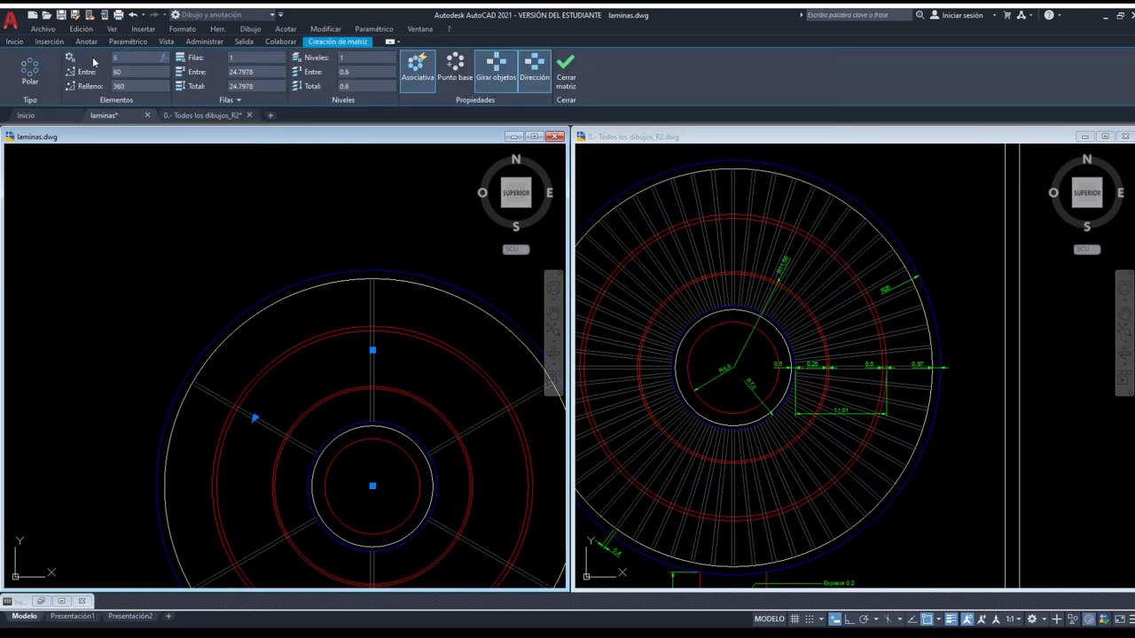
pyautogui.press('Return')
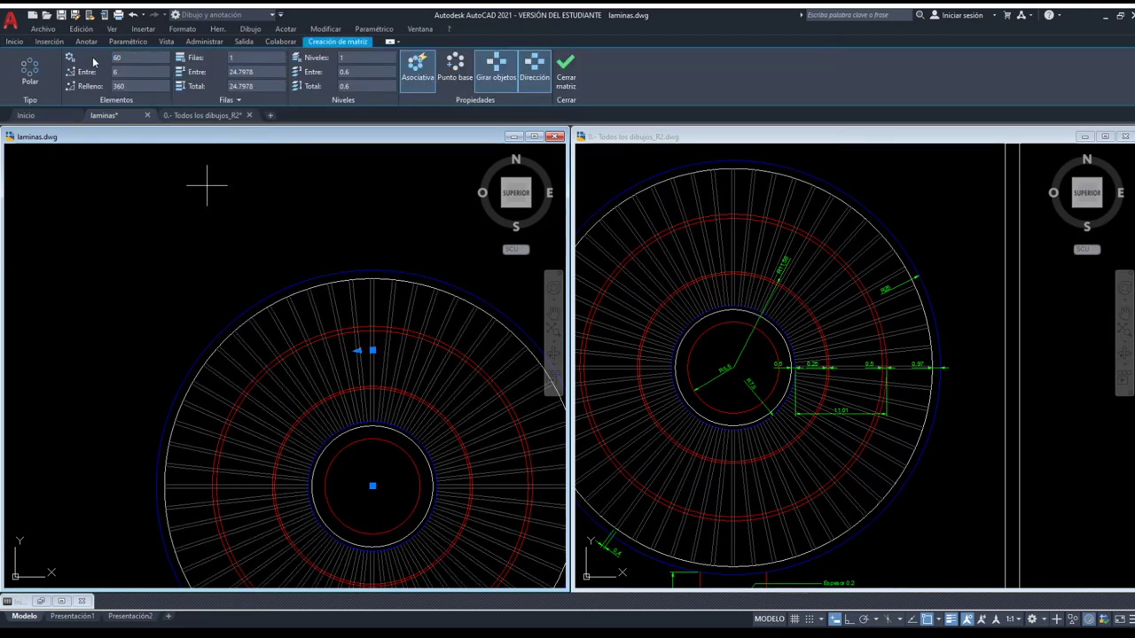
pyautogui.press('Return')
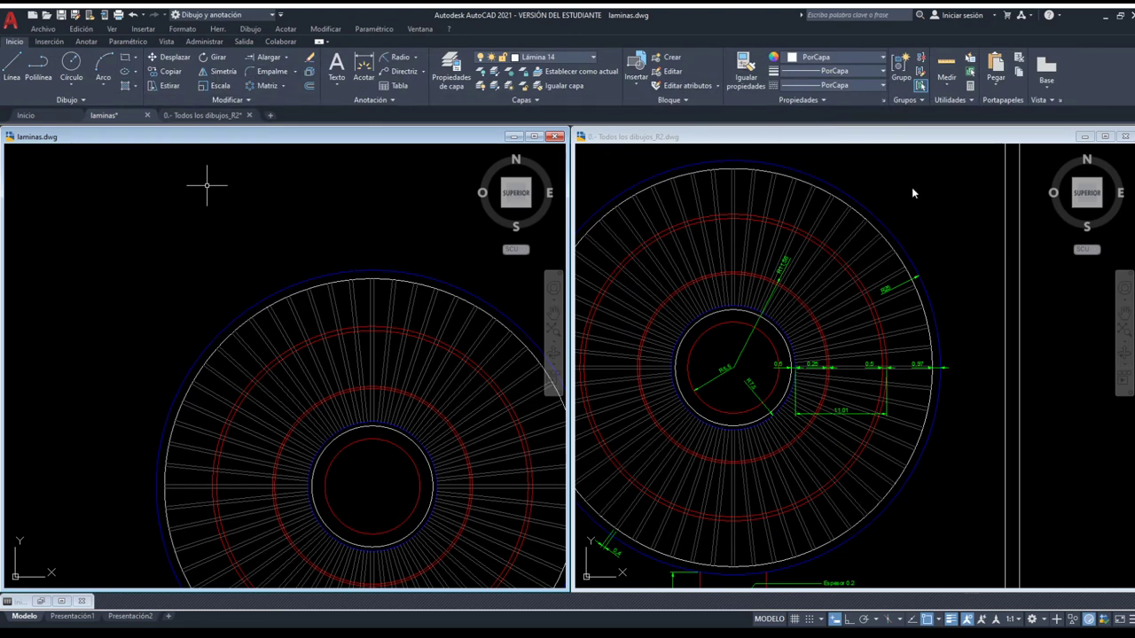
pyautogui.click(912, 187)
pyautogui.scroll(-2, 684, 226)
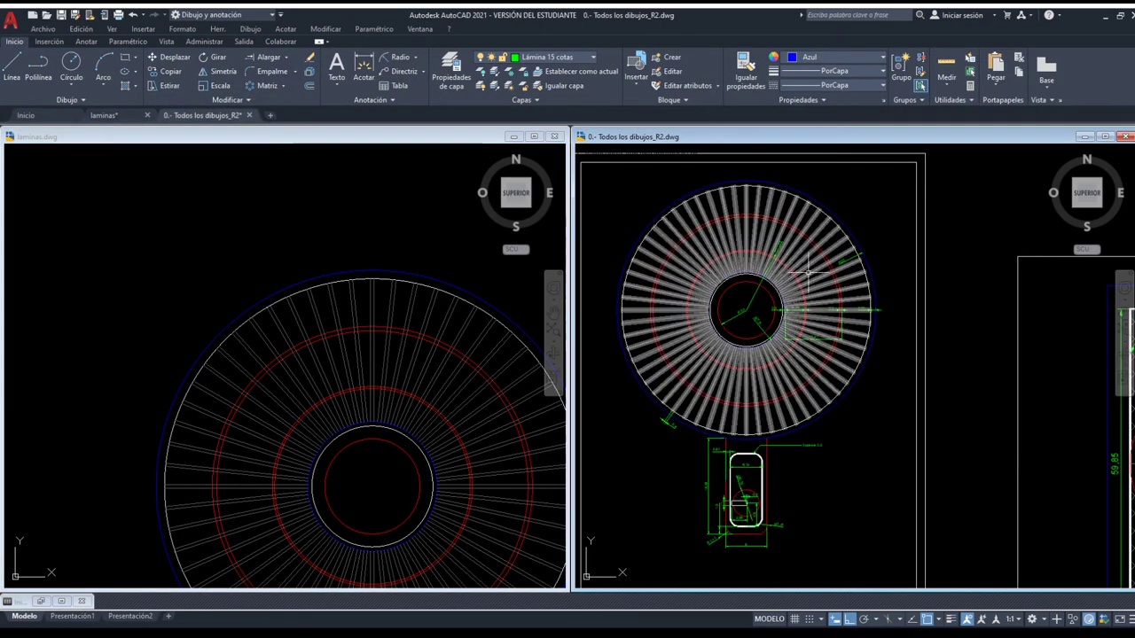
# - Activate laminas.dwg and pan so the disk is centred
pyautogui.click(358, 275)
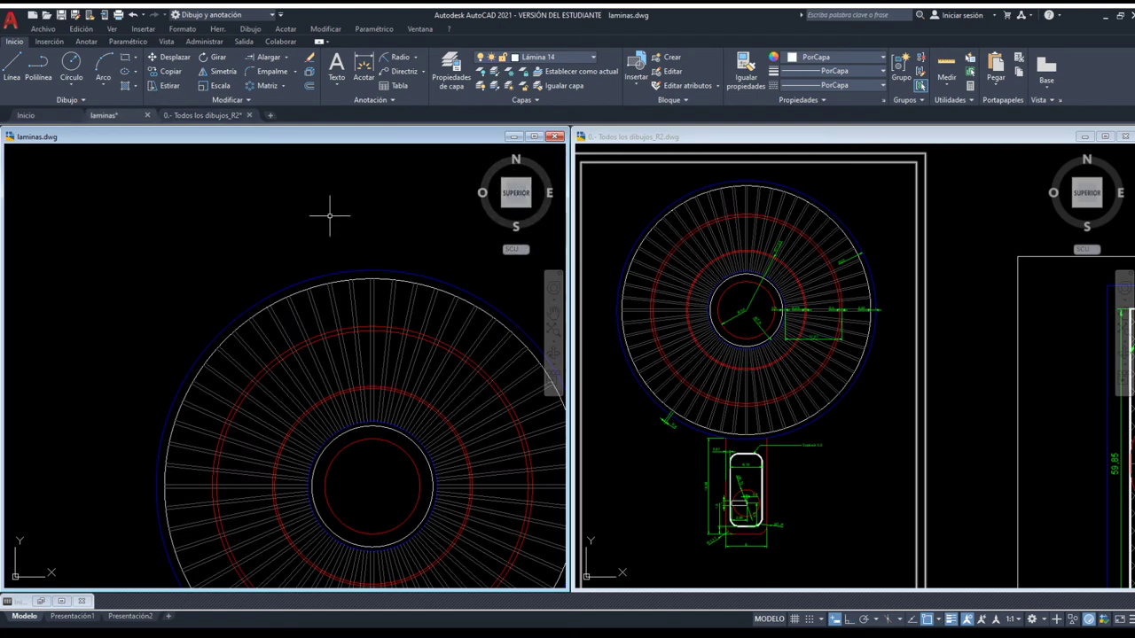
pyautogui.scroll(-2, 330, 223)
pyautogui.moveTo(357, 390); pyautogui.dragTo(368, 332, button='middle')
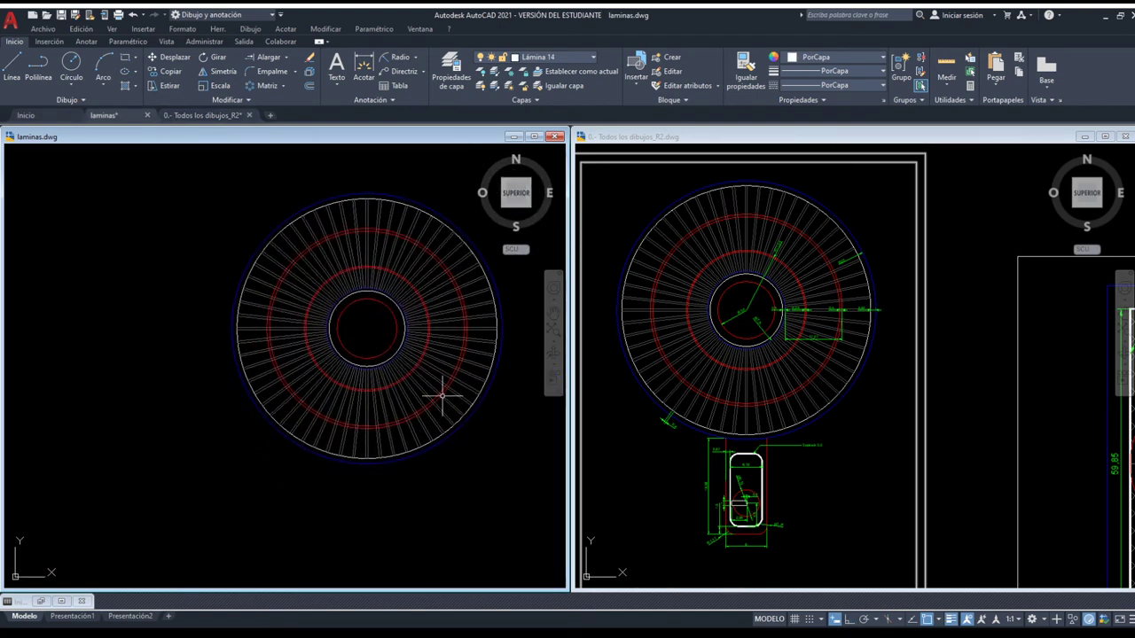
# - Read the reference capsule's 6.19 × 18.58 slot dimensions, then return to laminas.dwg
pyautogui.click(700, 495)
pyautogui.scroll(2, 753, 490)
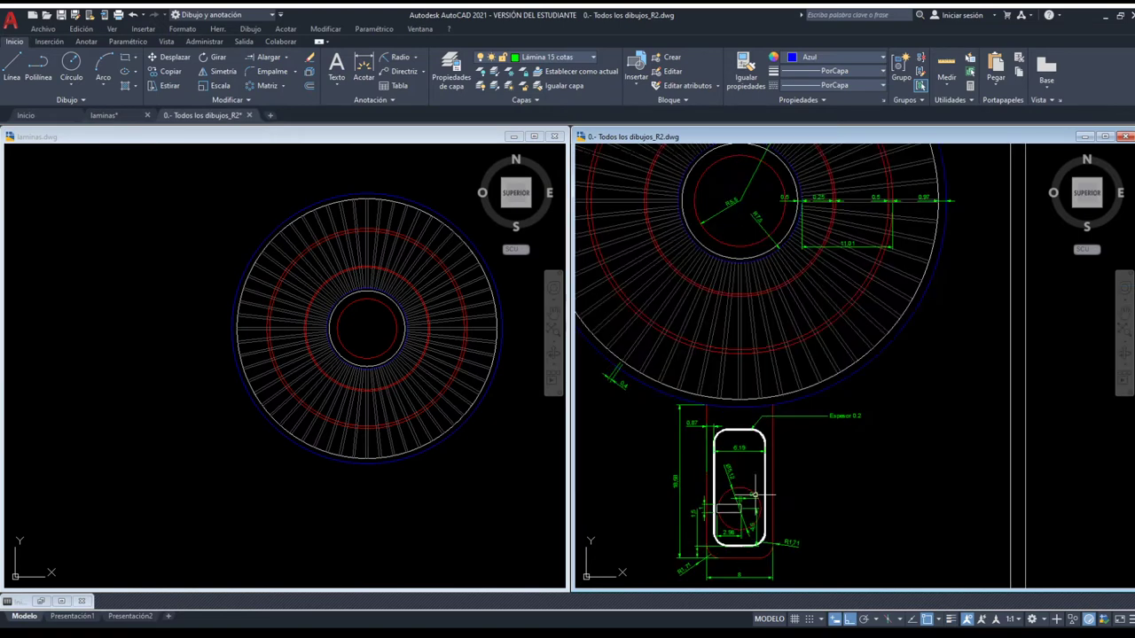
pyautogui.scroll(2, 753, 488)
pyautogui.scroll(1, 753, 479)
pyautogui.scroll(-1, 739, 375)
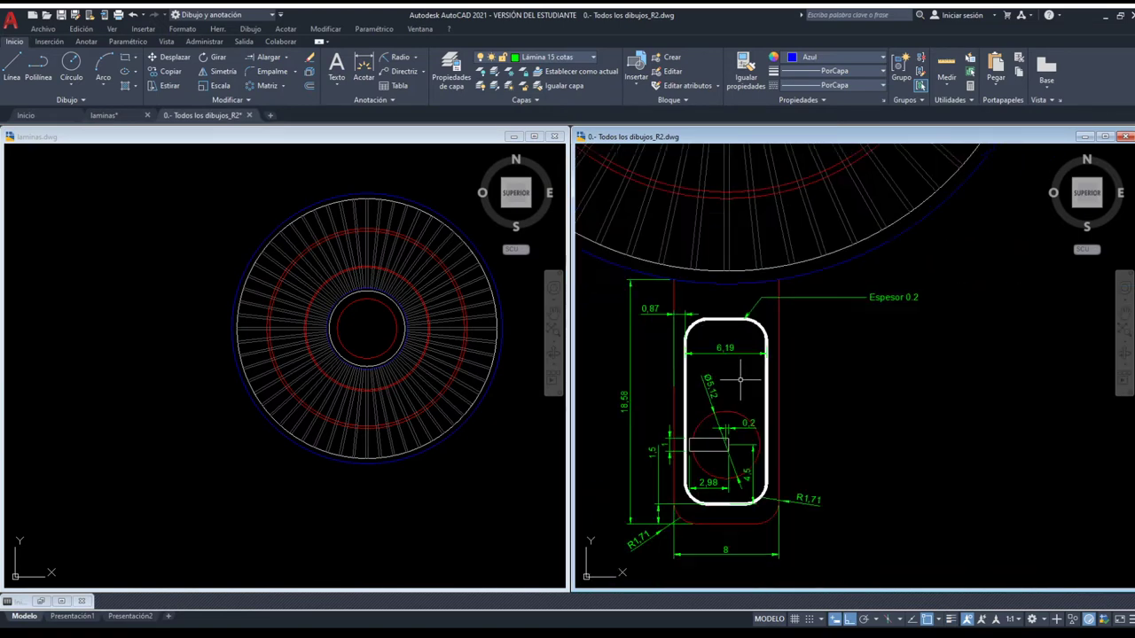
pyautogui.moveTo(736, 398); pyautogui.dragTo(763, 383, button='middle')
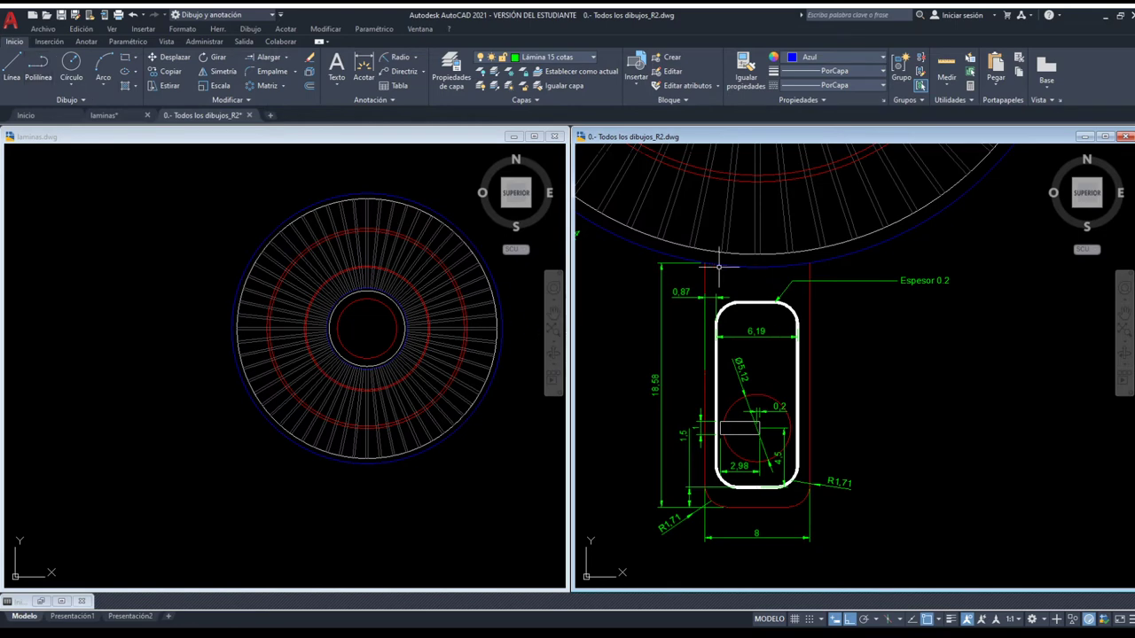
pyautogui.scroll(3, 648, 395)
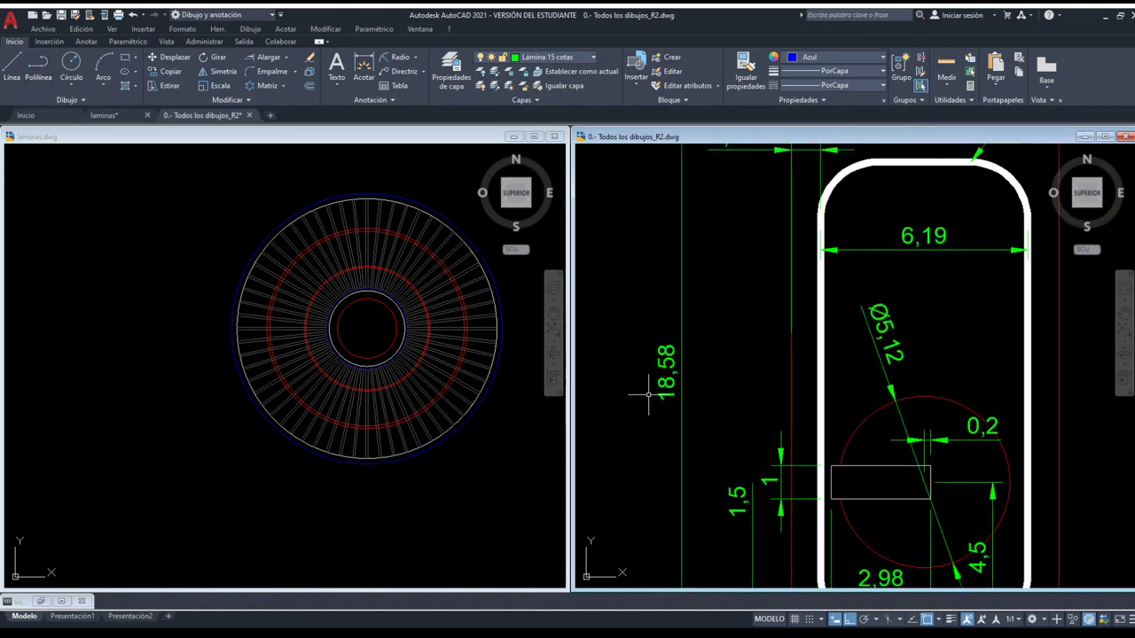
pyautogui.scroll(-2, 648, 394)
pyautogui.scroll(-2, 633, 385)
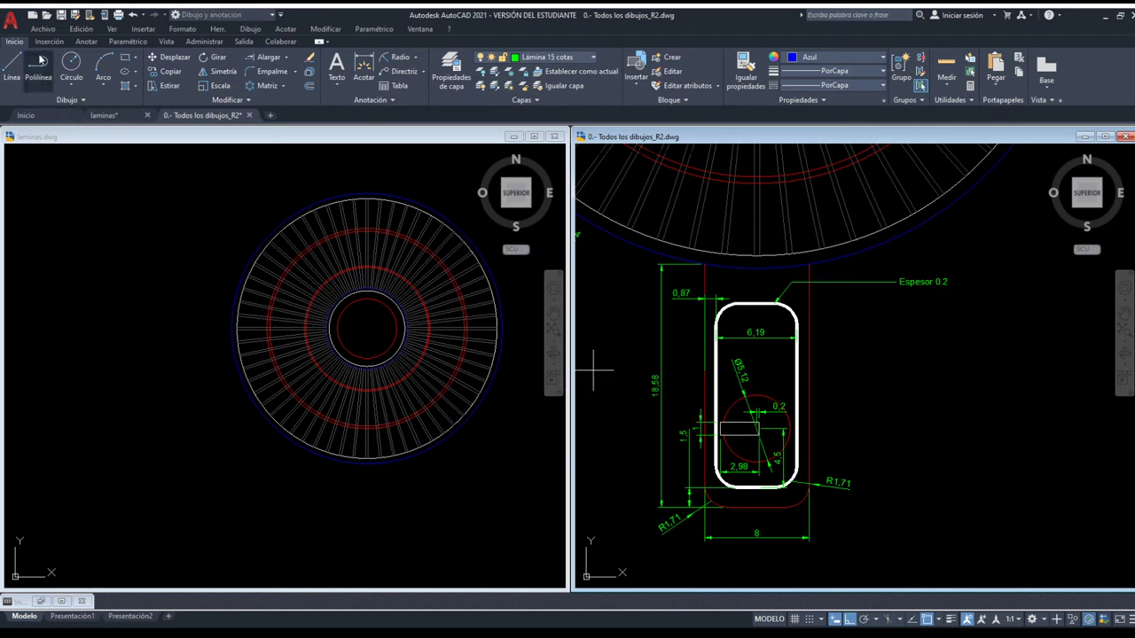
pyautogui.click(388, 466)
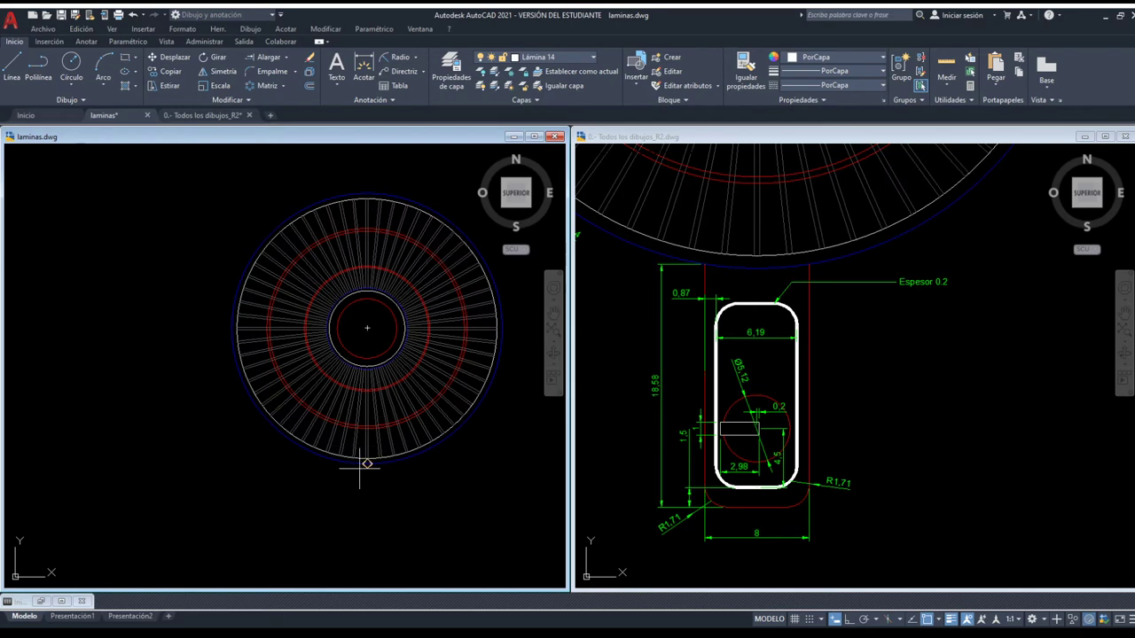
# - Select the vertical line below the disk and Move it farther left
pyautogui.moveTo(367, 464); pyautogui.dragTo(351, 483)
pyautogui.scroll(2, 366, 462)
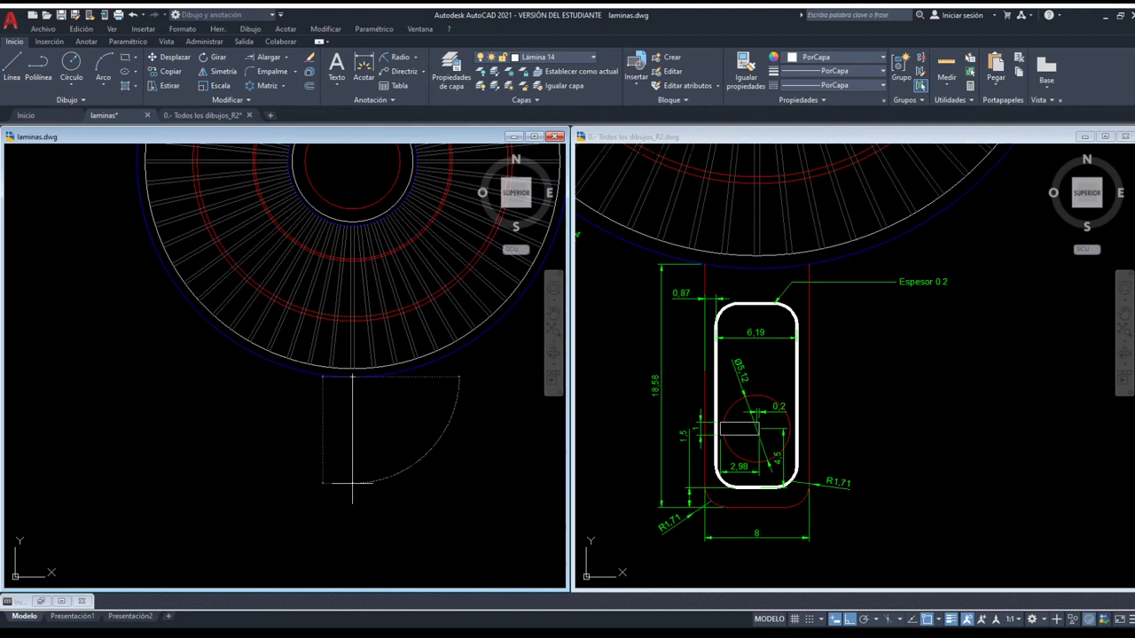
pyautogui.moveTo(352, 483); pyautogui.dragTo(352, 537)
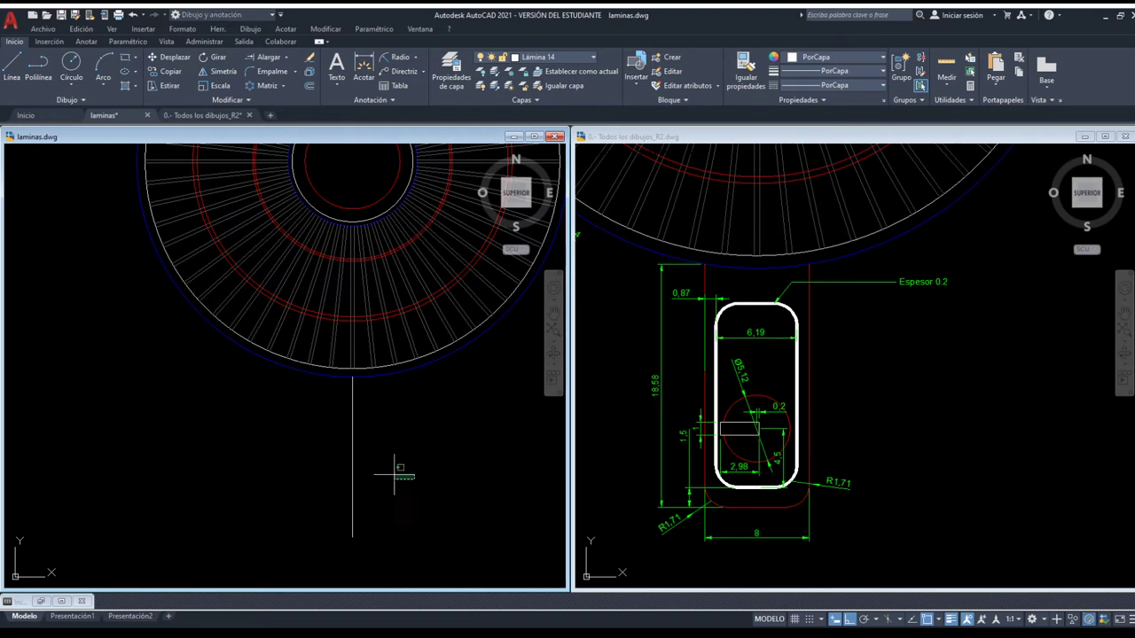
pyautogui.moveTo(394, 476); pyautogui.dragTo(341, 470)
pyautogui.press('m')
pyautogui.press('Return')
pyautogui.click(288, 436)
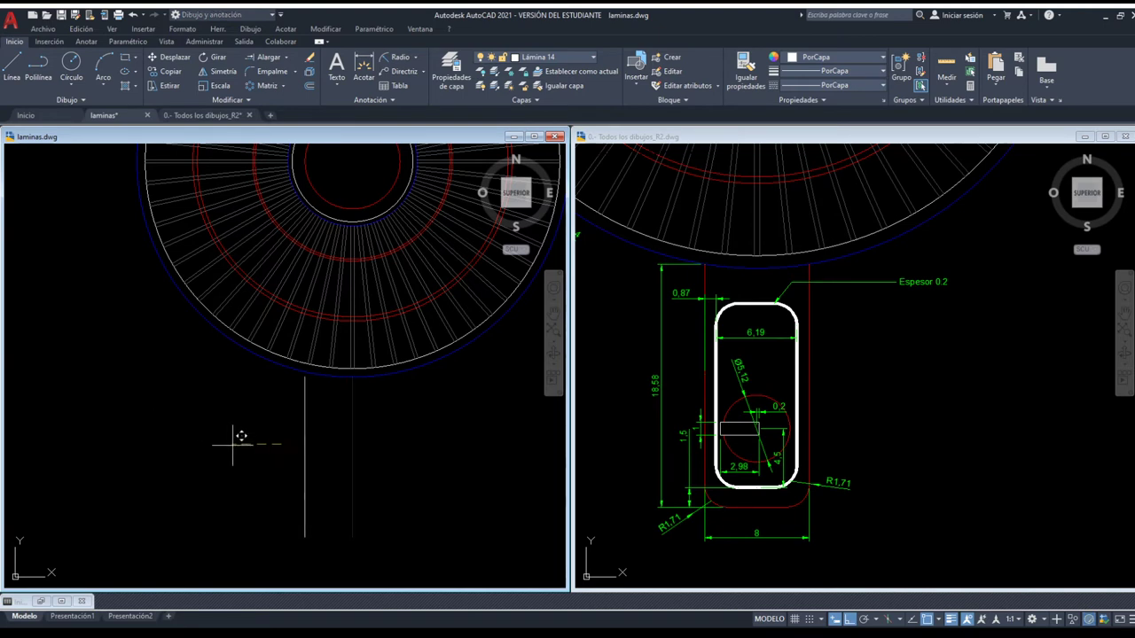
pyautogui.click(233, 444)
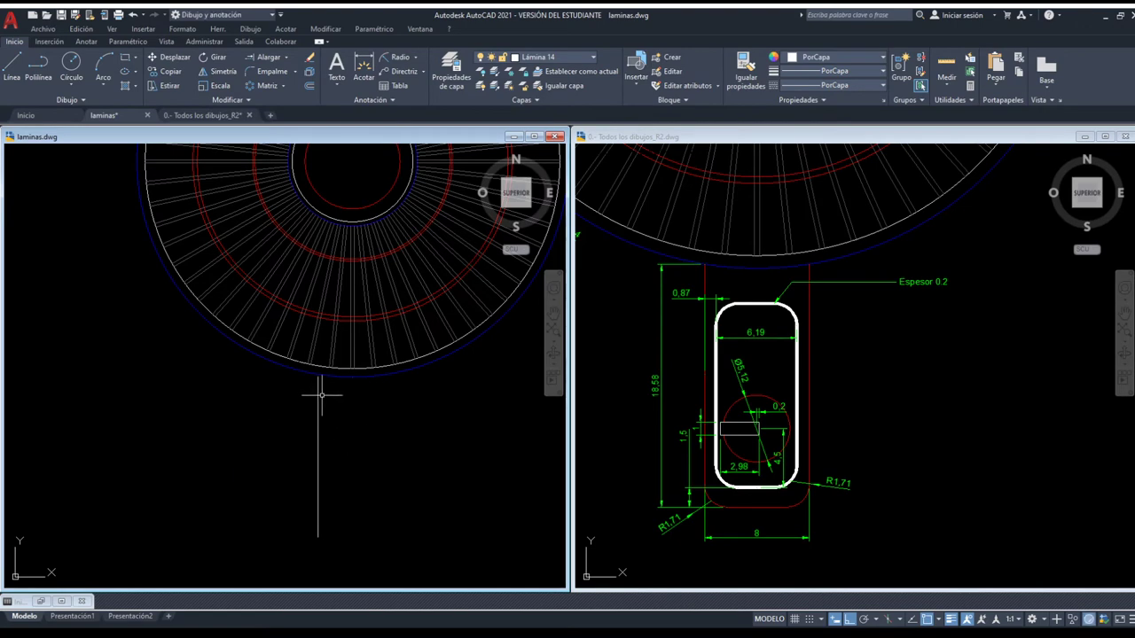
# - Move the vertical line up so it touches the disk's edge
pyautogui.scroll(3, 312, 383)
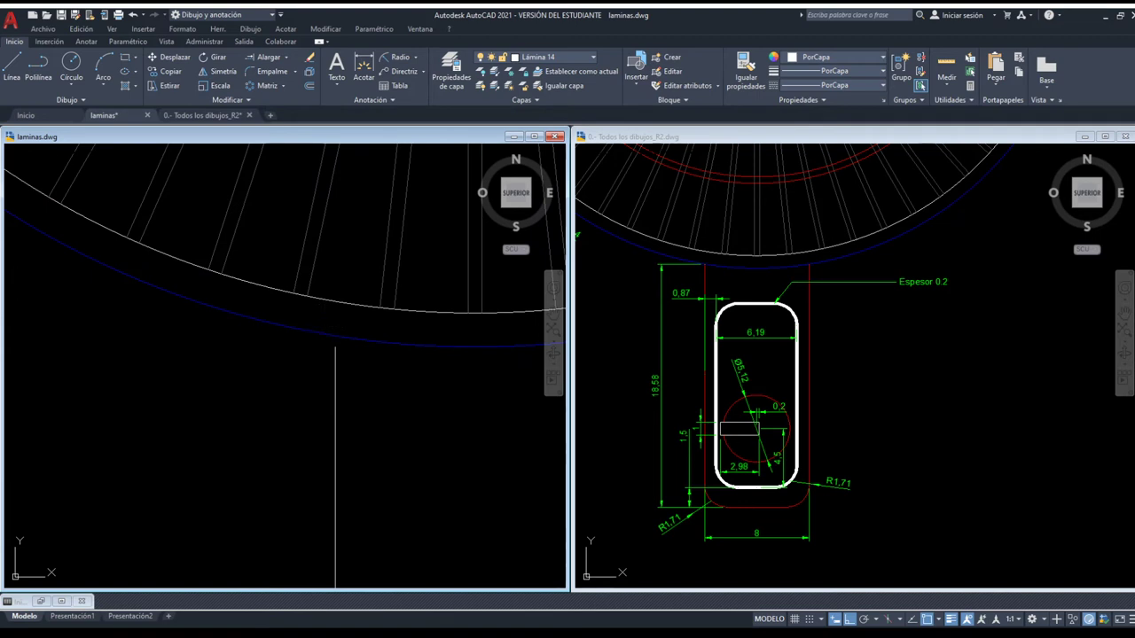
pyautogui.click(375, 393)
pyautogui.click(299, 423)
pyautogui.write('m')
pyautogui.press('Return')
pyautogui.click(245, 475)
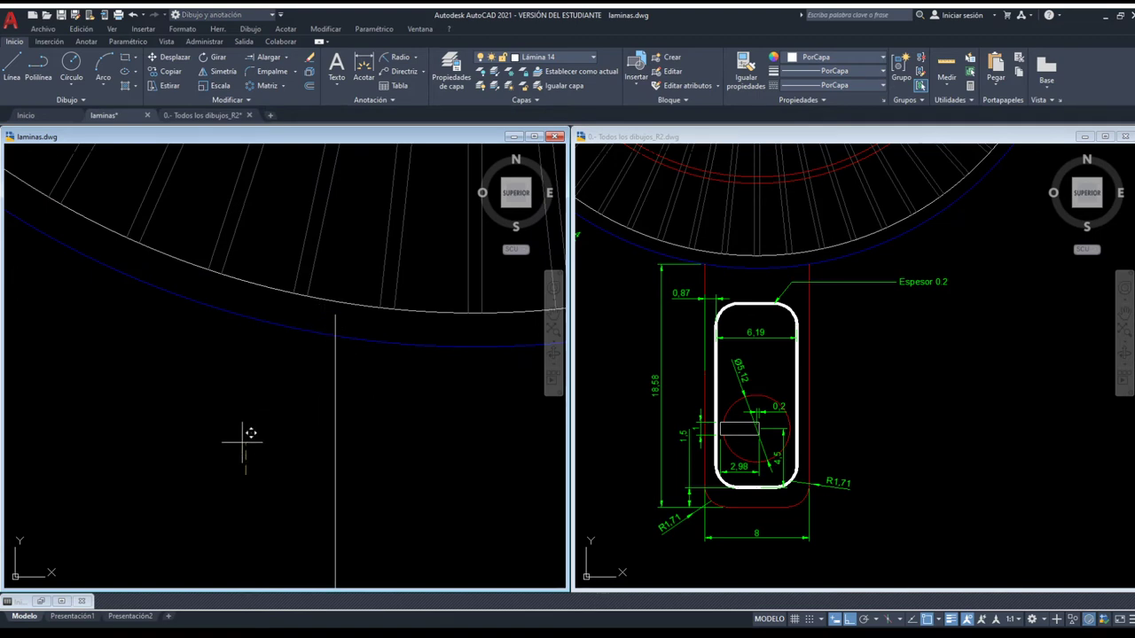
pyautogui.click(334, 314)
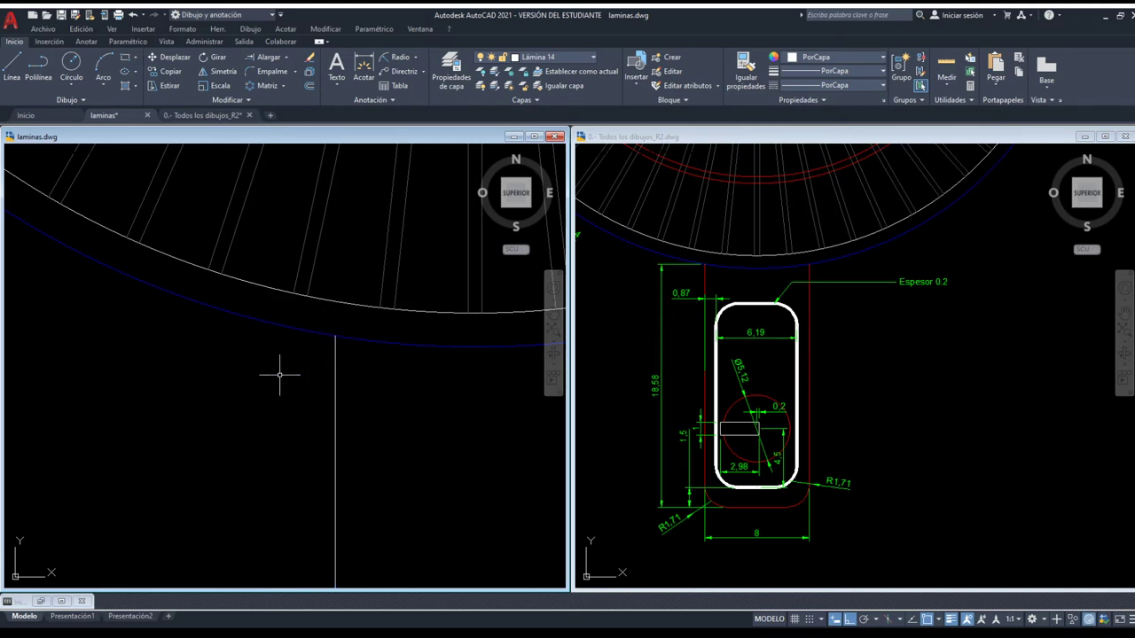
# - Draw the stem's bottom and right sides with Line from the line's lower end
pyautogui.scroll(-4, 250, 387)
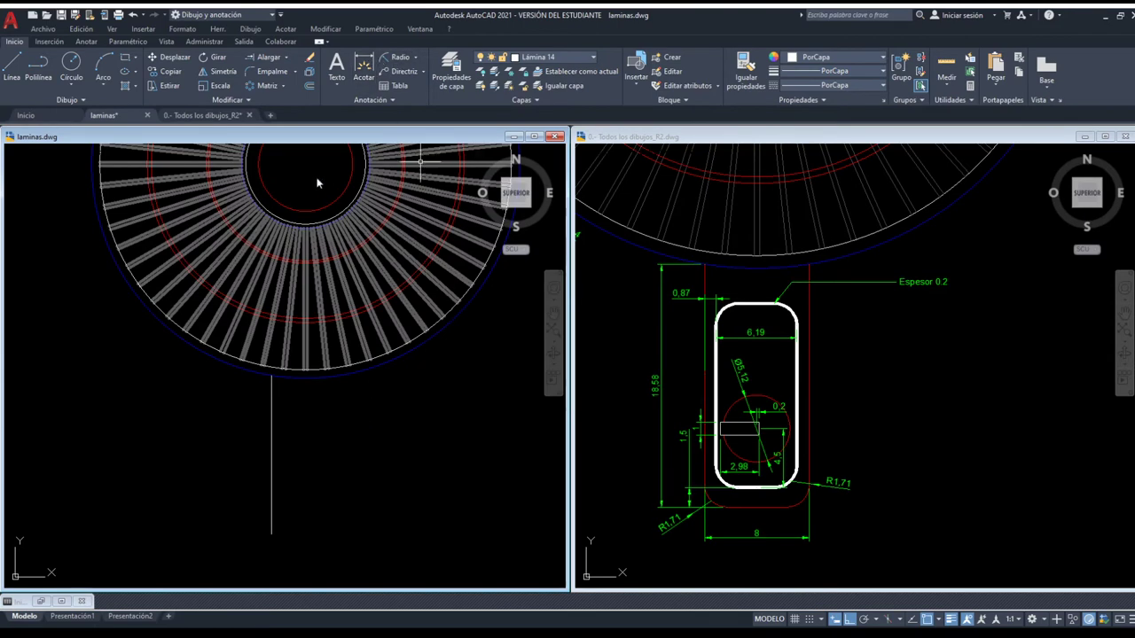
pyautogui.click(271, 533)
pyautogui.press('Escape')
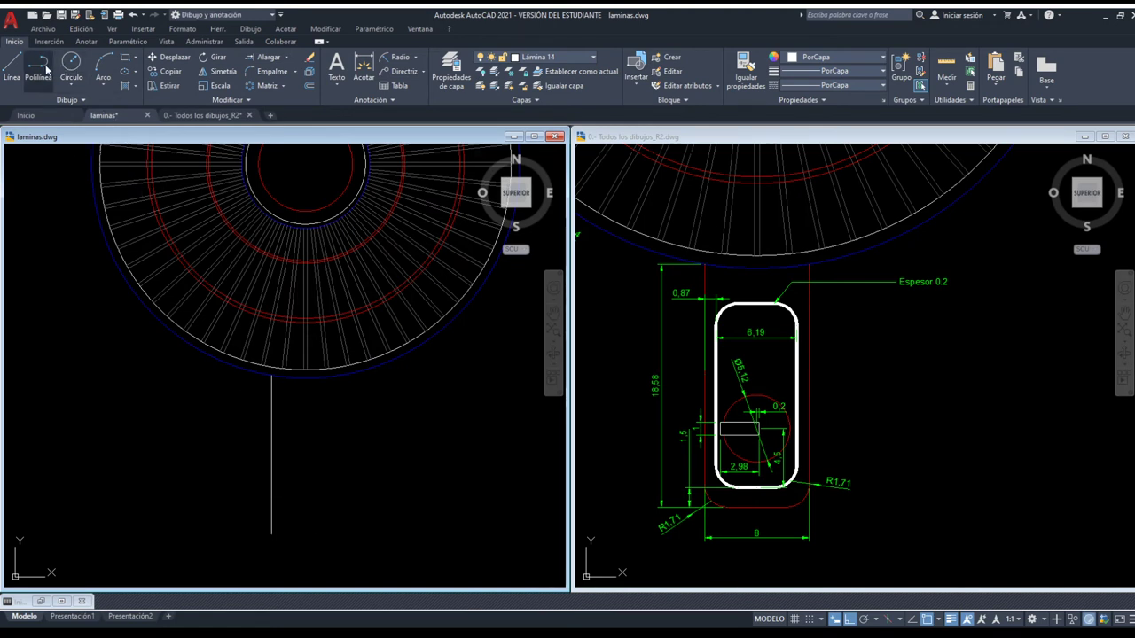
pyautogui.click(271, 532)
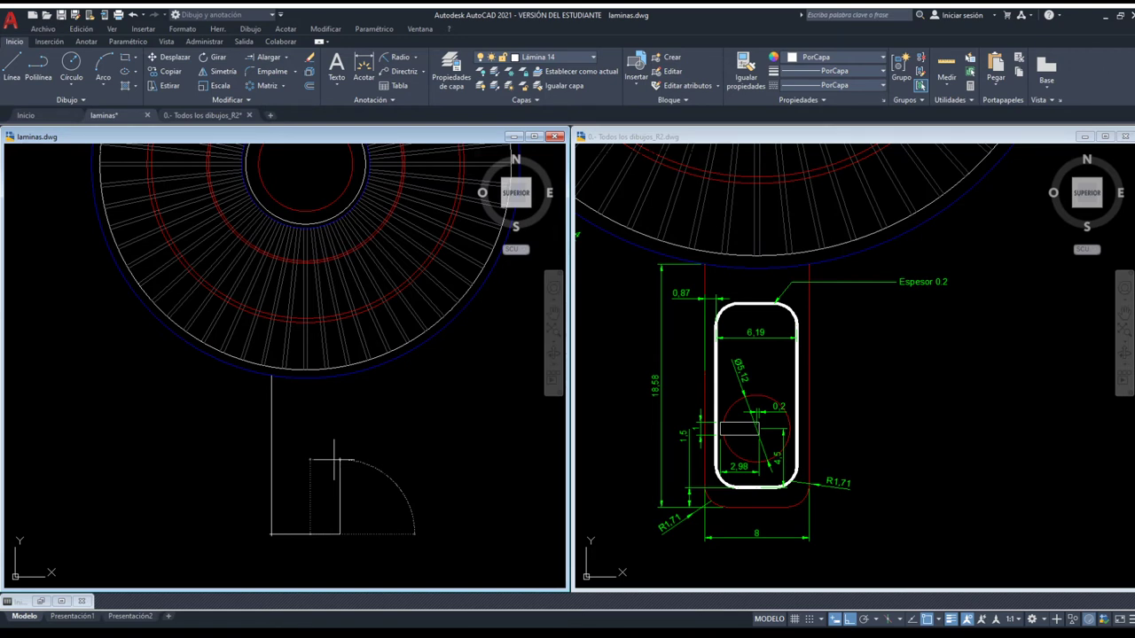
pyautogui.press('Return')
pyautogui.press('Return')
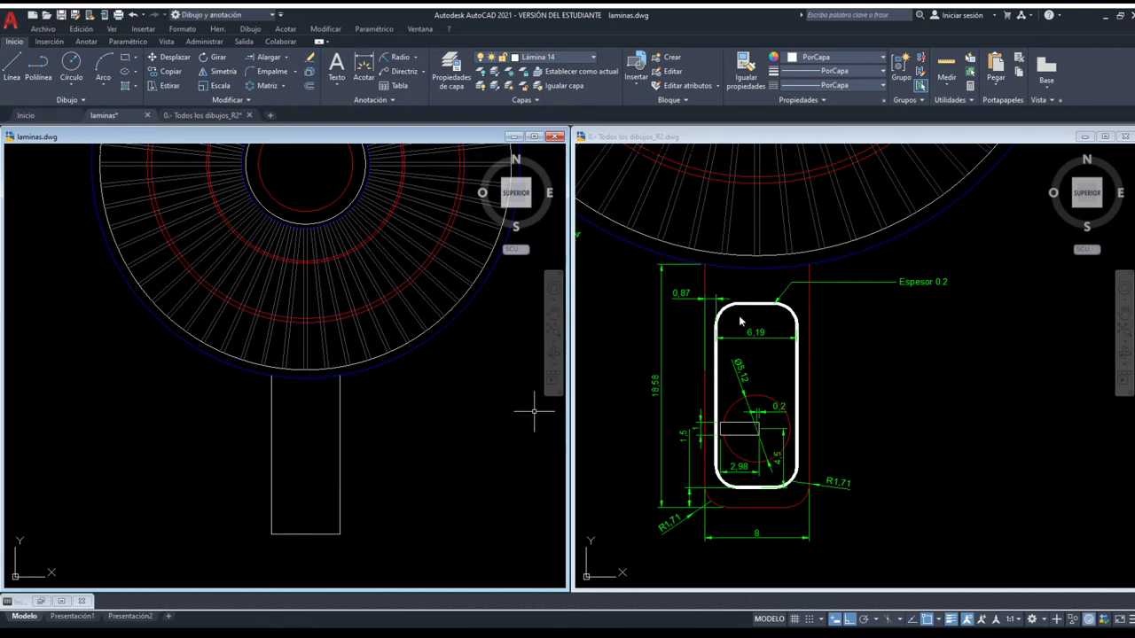
pyautogui.click(712, 499)
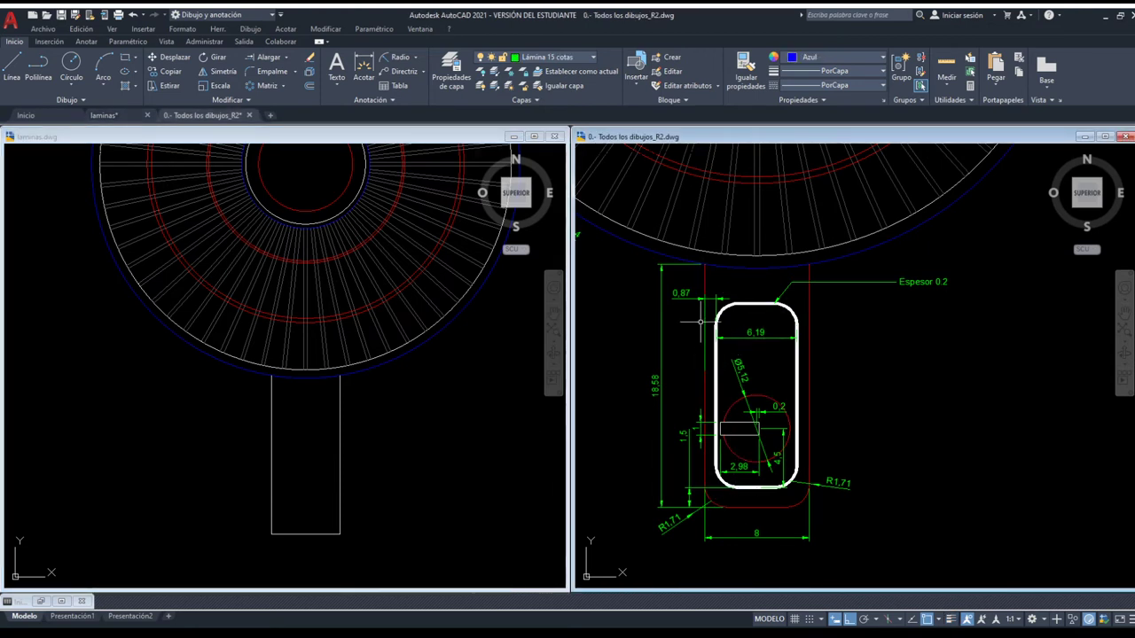
# - Zoom into the reference capsule, then reactivate laminas.dwg for offsetting the stem
pyautogui.scroll(2, 747, 492)
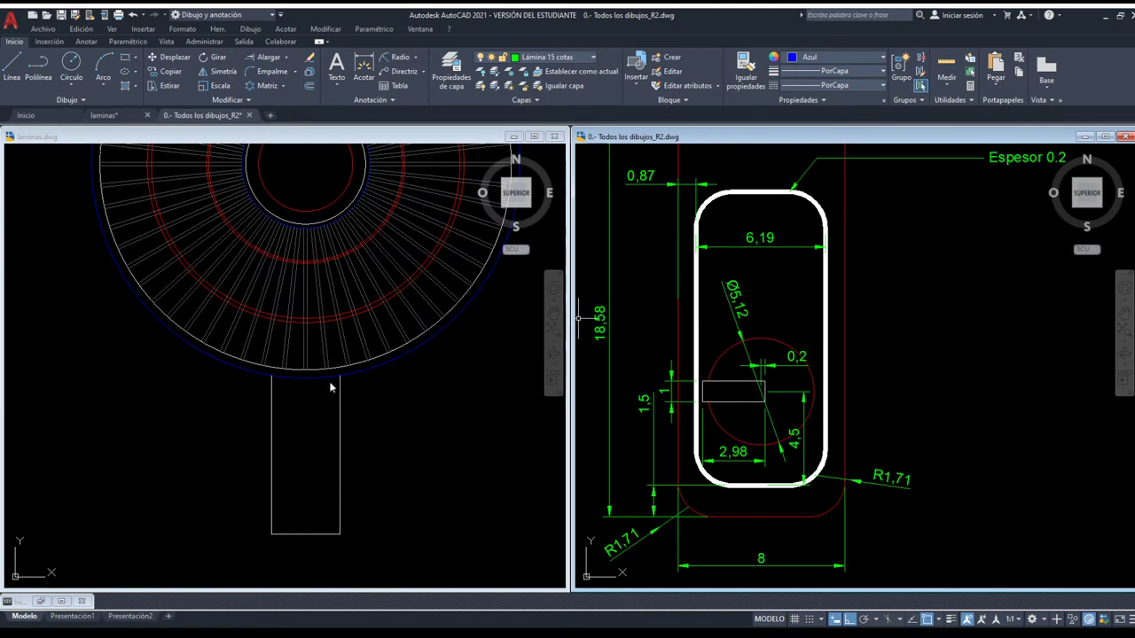
pyautogui.click(151, 292)
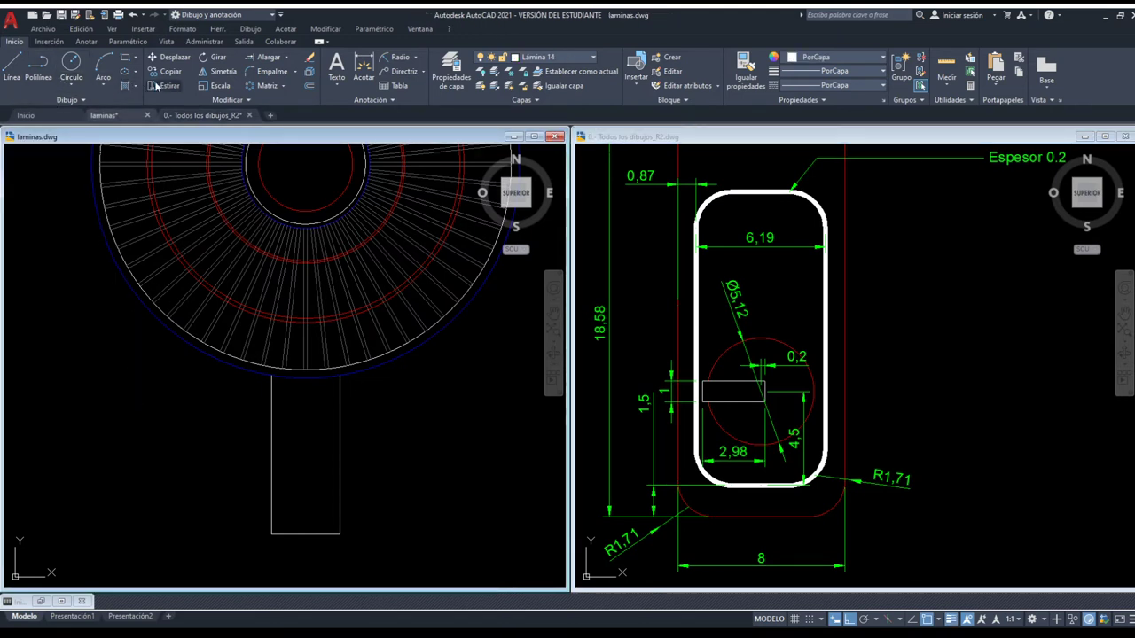
pyautogui.click(308, 87)
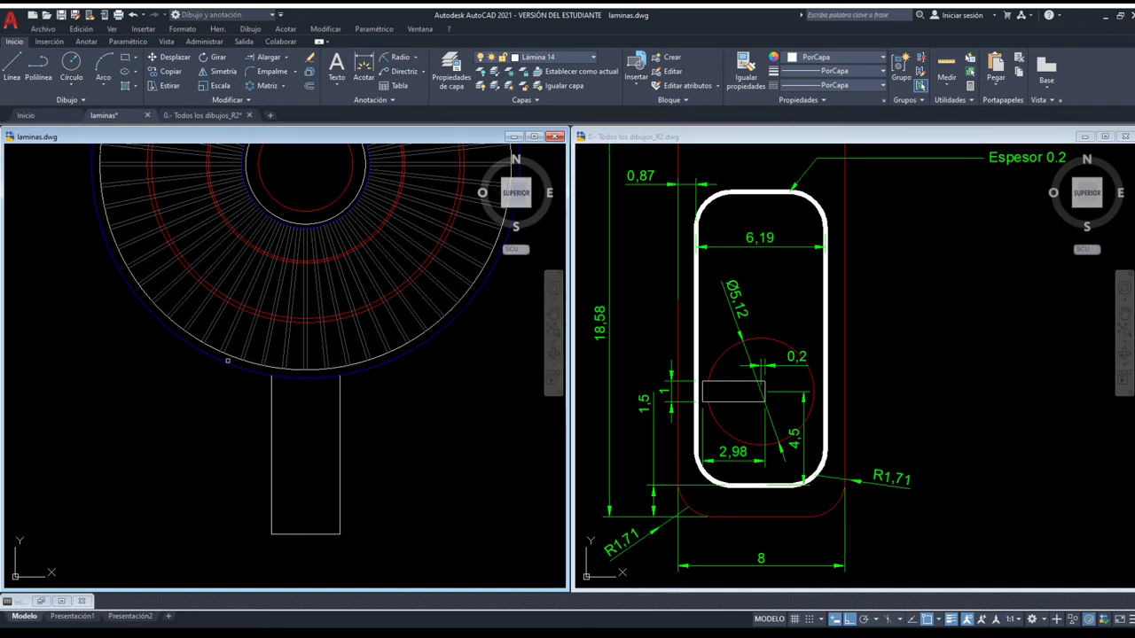
# - Offset the stem's left, right and bottom edges inward, undoing the stray radial-line copy
pyautogui.scroll(2, 285, 487)
pyautogui.click(262, 462)
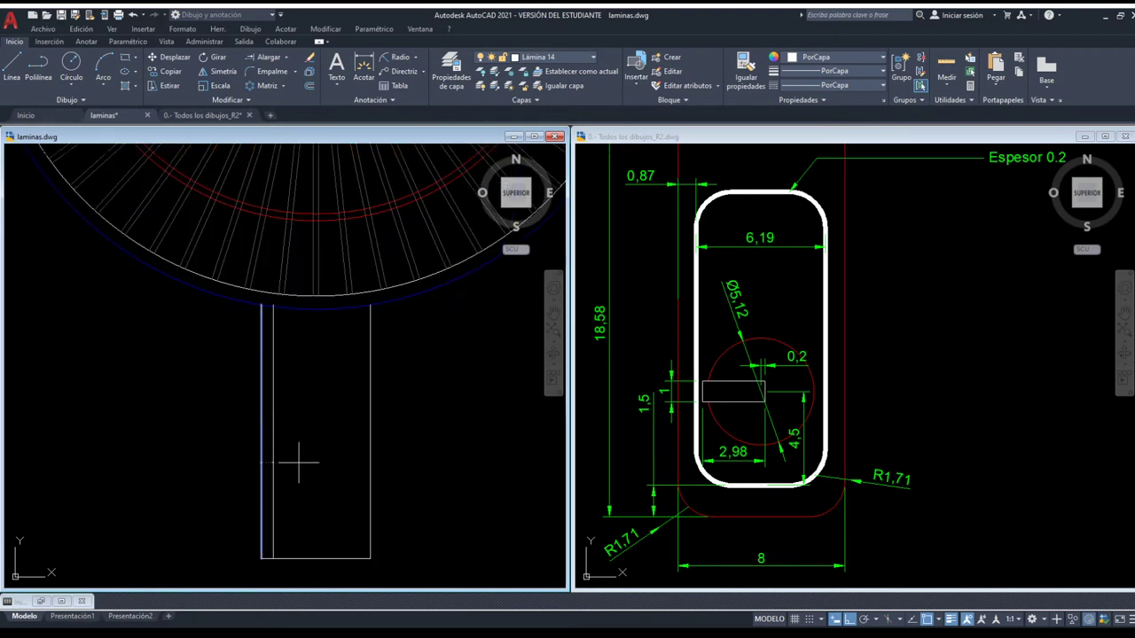
pyautogui.click(302, 464)
pyautogui.click(372, 462)
pyautogui.click(343, 455)
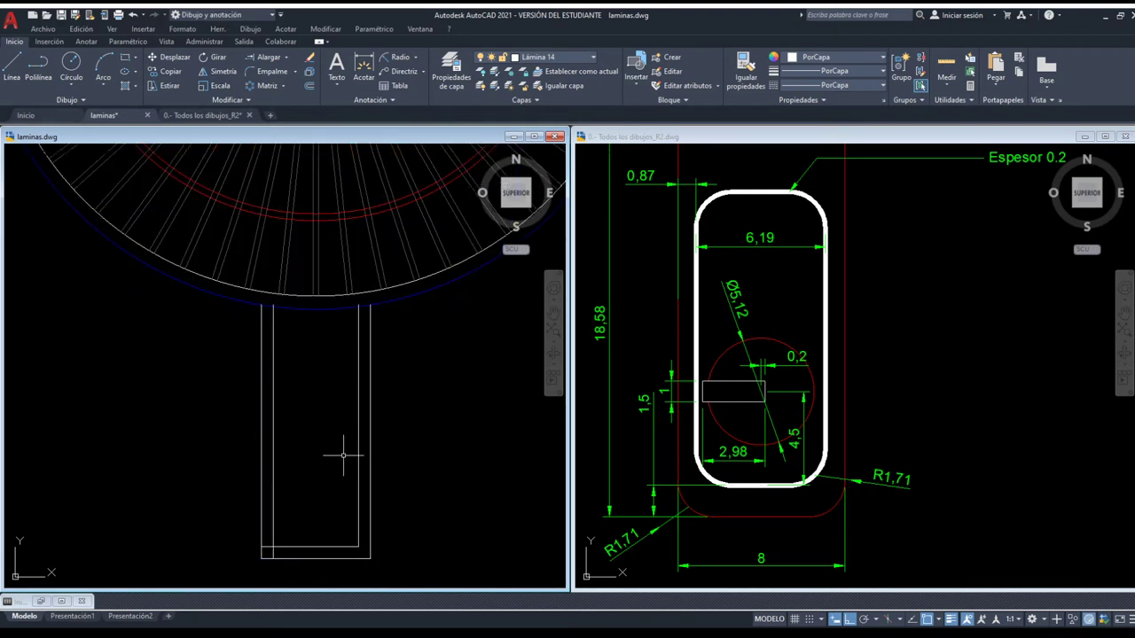
pyautogui.click(192, 199)
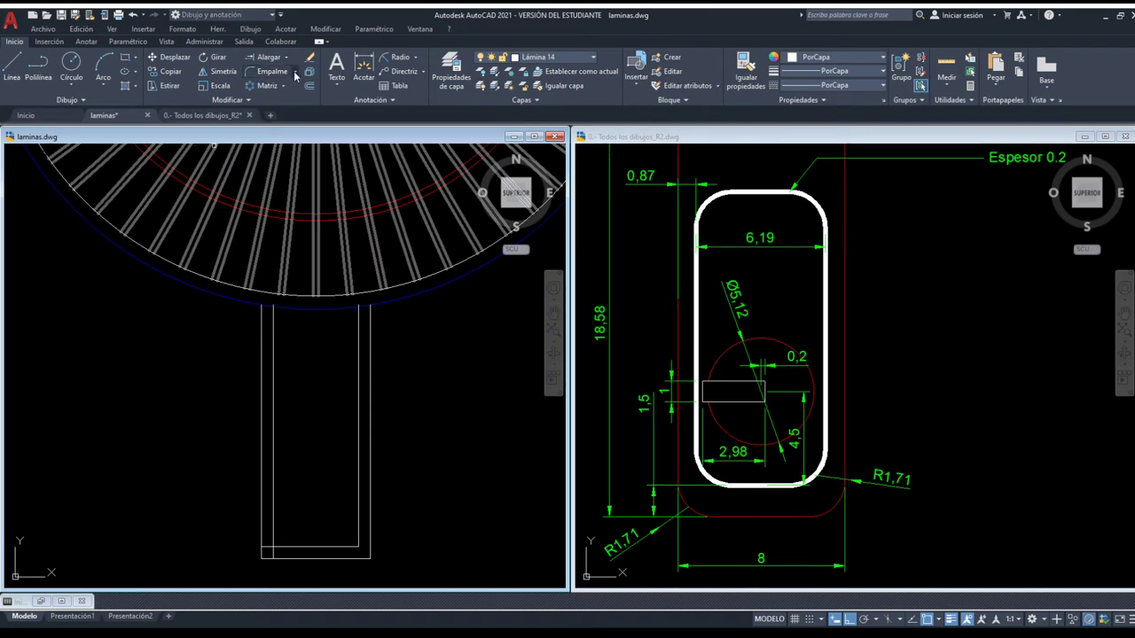
pyautogui.hotkey('ctrl', 'z')
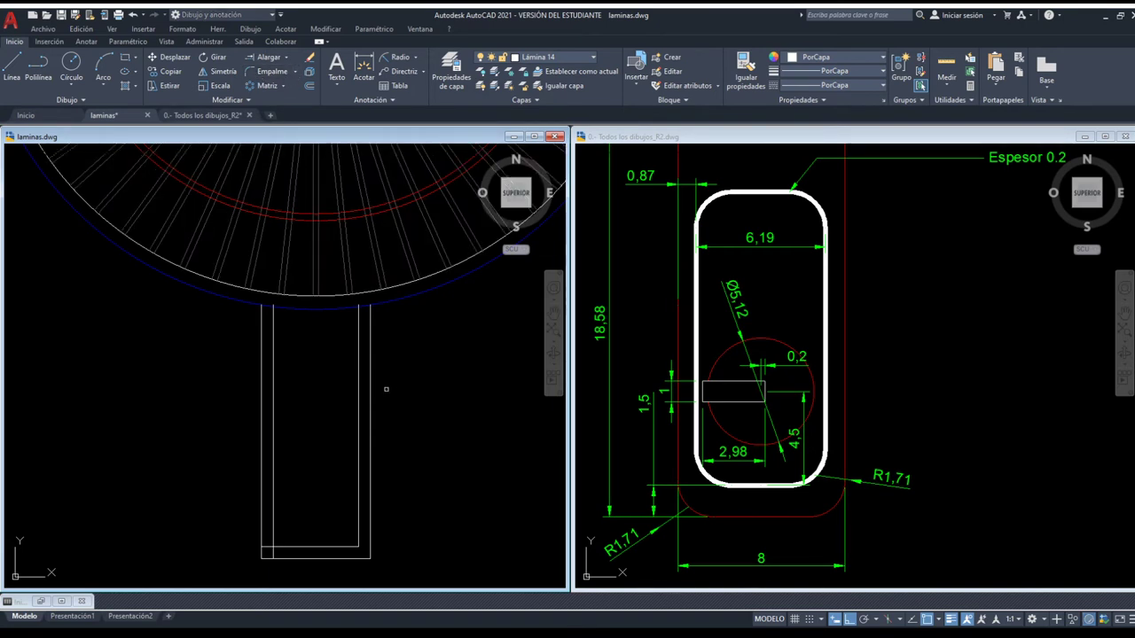
# - Trim the leftover stub off the inner bottom line, then view the reference capsule
pyautogui.press('Return')
pyautogui.click(306, 548)
pyautogui.click(268, 546)
pyautogui.click(736, 416)
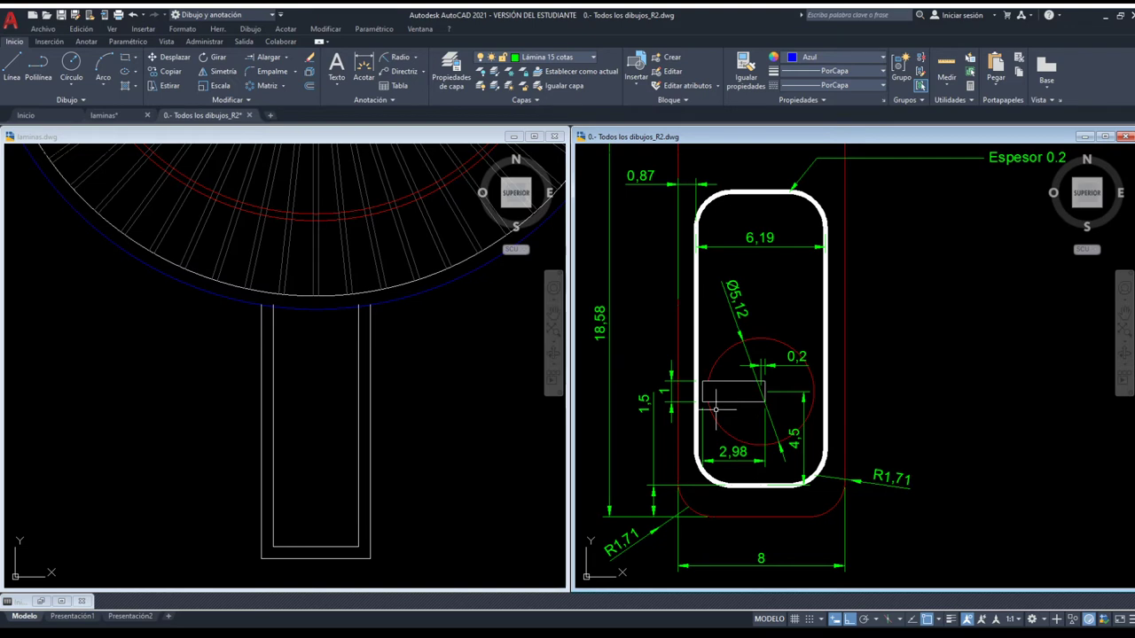
pyautogui.moveTo(738, 429)
pyautogui.mouseDown(button='middle')
pyautogui.moveTo(713, 445)
pyautogui.moveTo(721, 439)
pyautogui.mouseUp(button='middle')
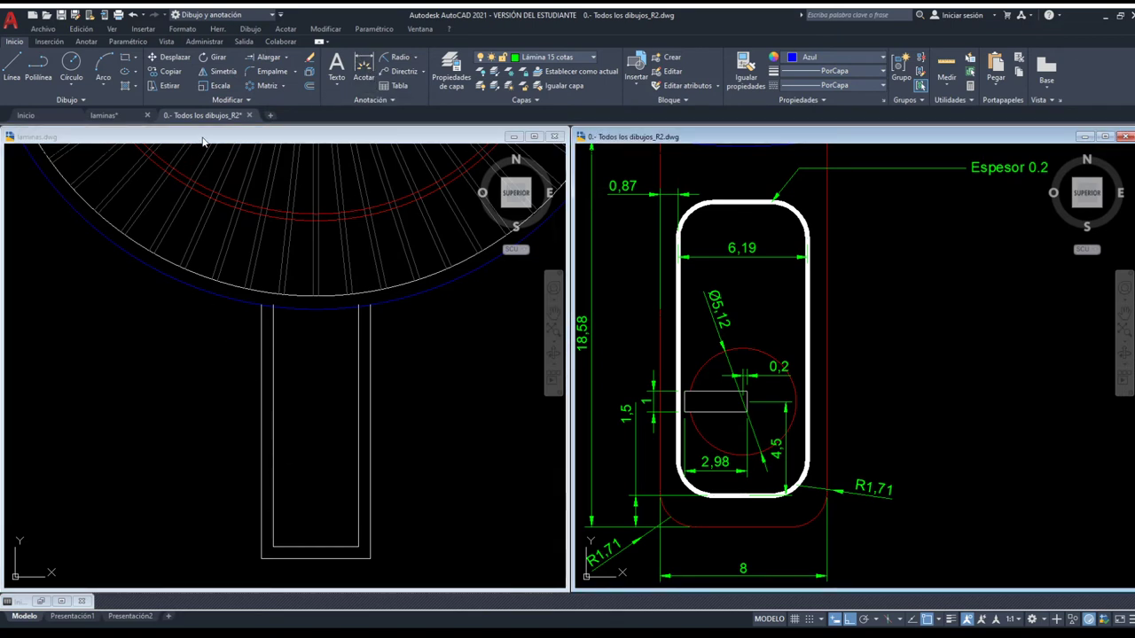
# - Dimension the inner rectangle's bottom corners, placing the 6,26 width dimension above the stem
pyautogui.hotkey('ctrl', 'Tab')
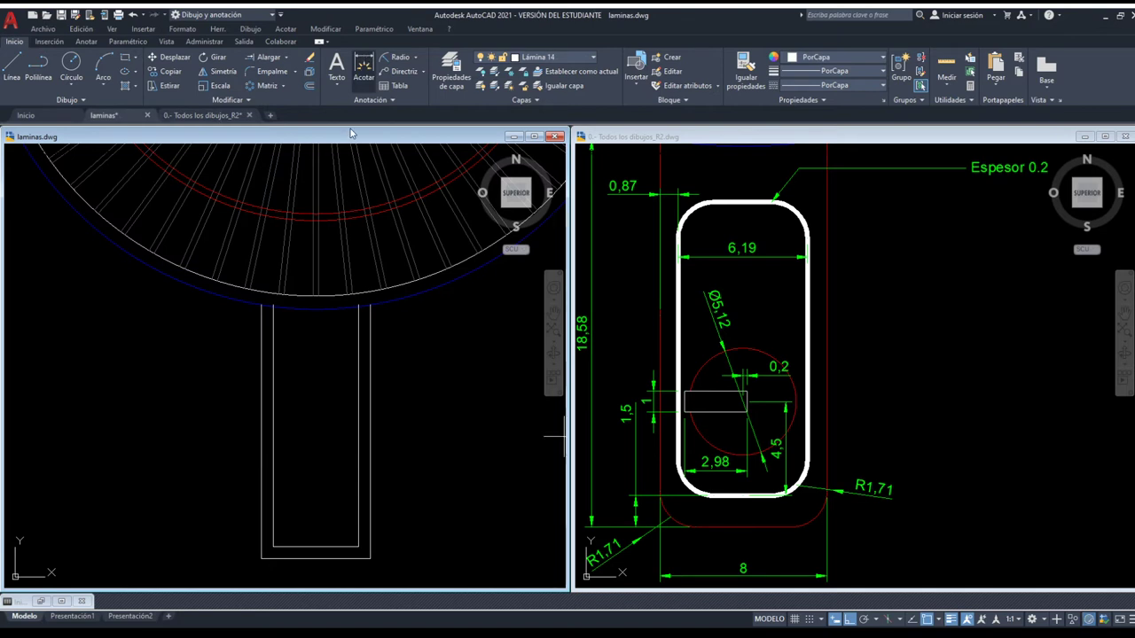
pyautogui.click(273, 547)
pyautogui.click(358, 547)
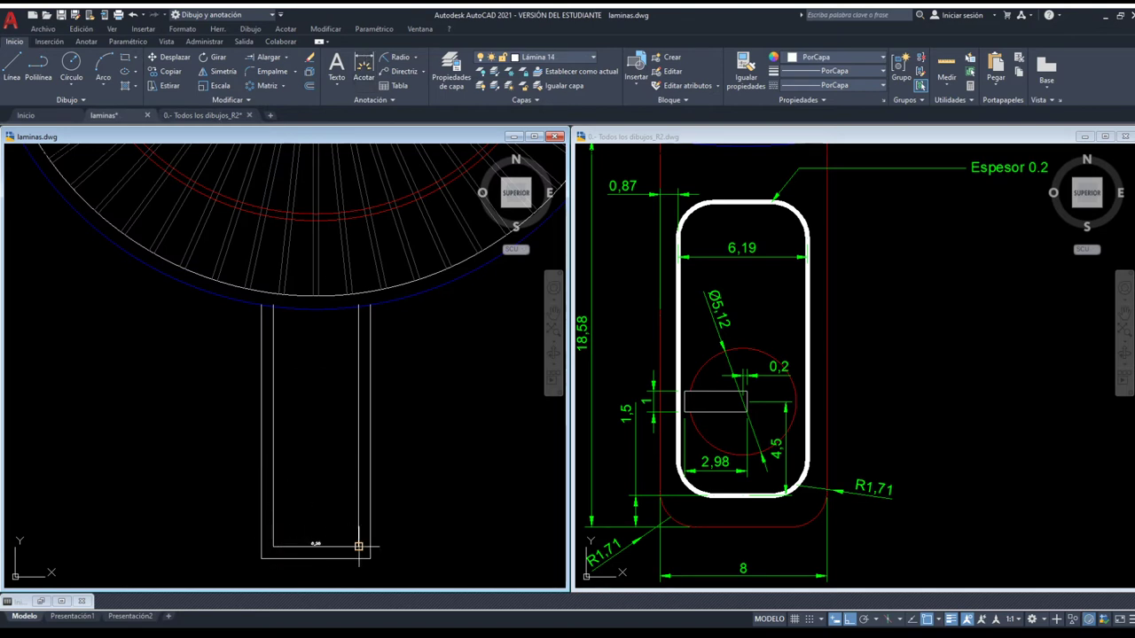
pyautogui.scroll(6, 332, 499)
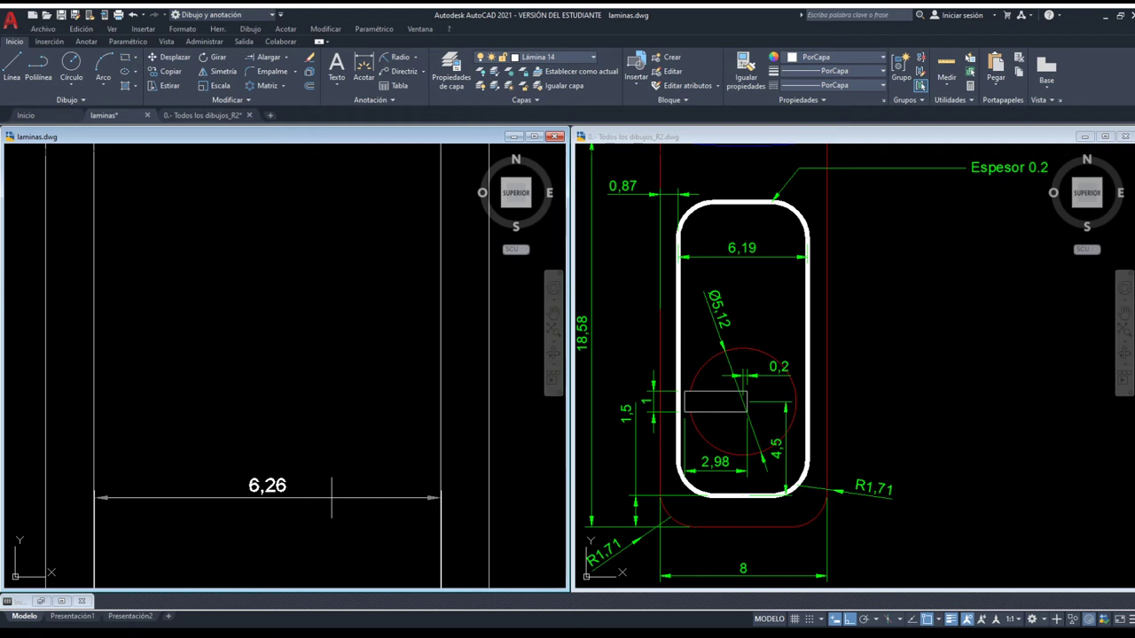
pyautogui.scroll(-4, 337, 459)
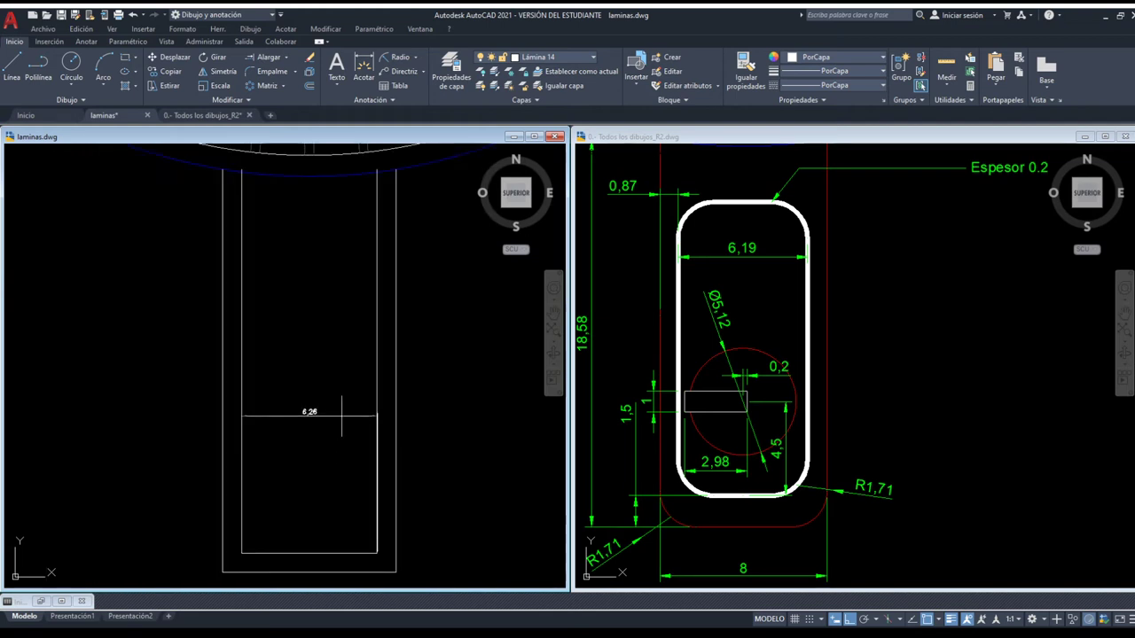
pyautogui.click(492, 397)
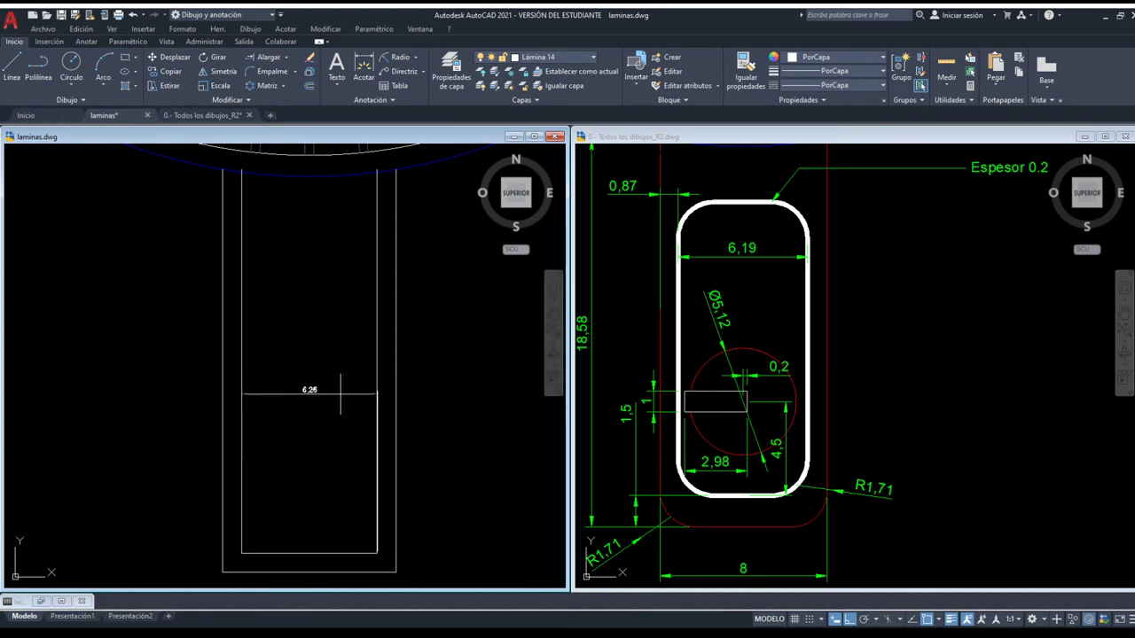
pyautogui.scroll(5, 304, 392)
pyautogui.scroll(-3, 303, 394)
# - Start a circle centred on the stem's inner lower-left corner
pyautogui.scroll(-1, 304, 393)
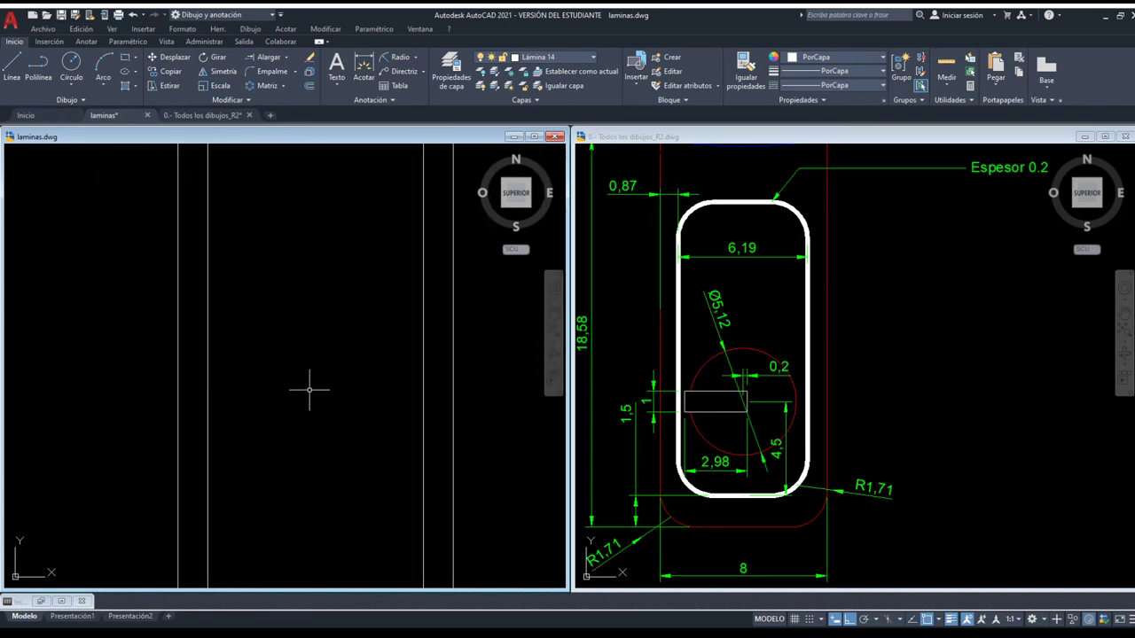
pyautogui.scroll(-2, 309, 387)
pyautogui.click(370, 449)
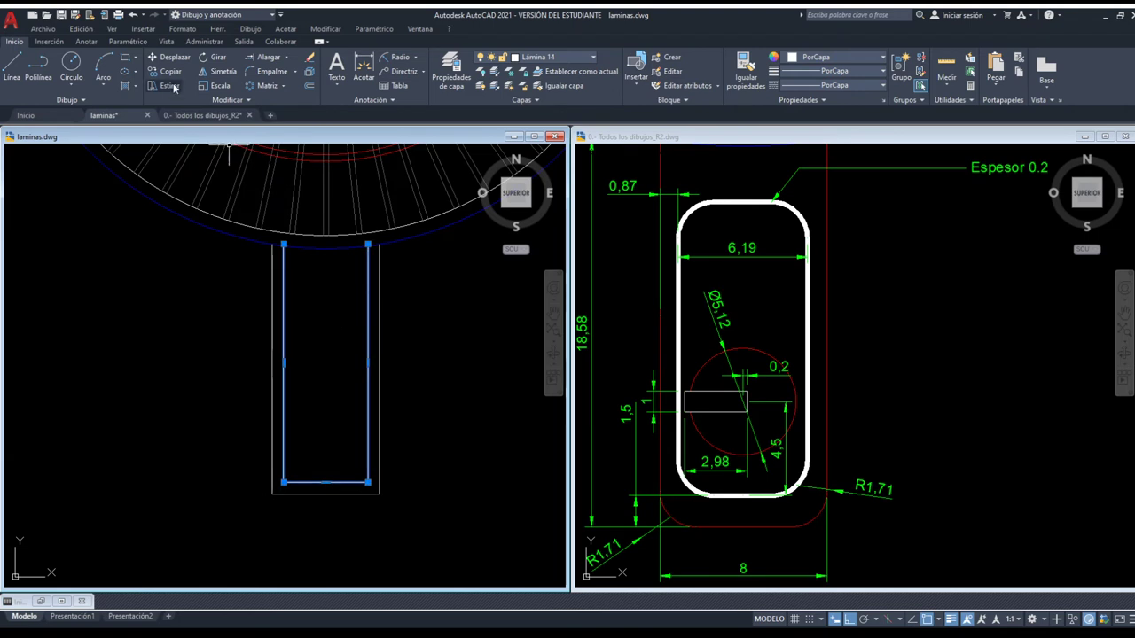
pyautogui.click(309, 71)
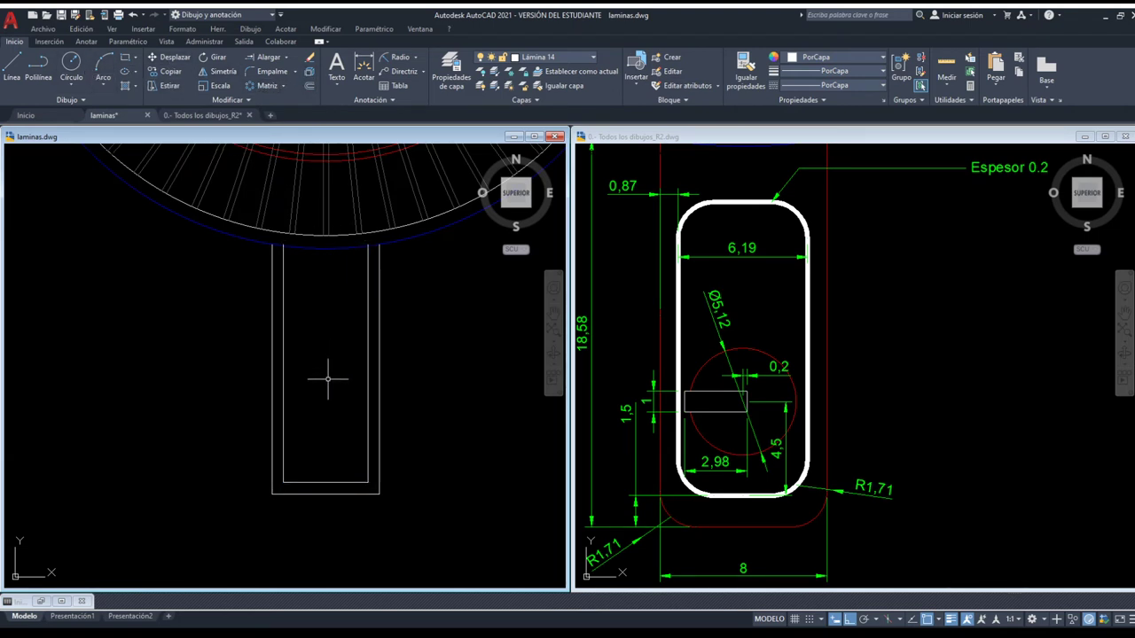
pyautogui.scroll(4, 332, 387)
pyautogui.scroll(-2, 334, 390)
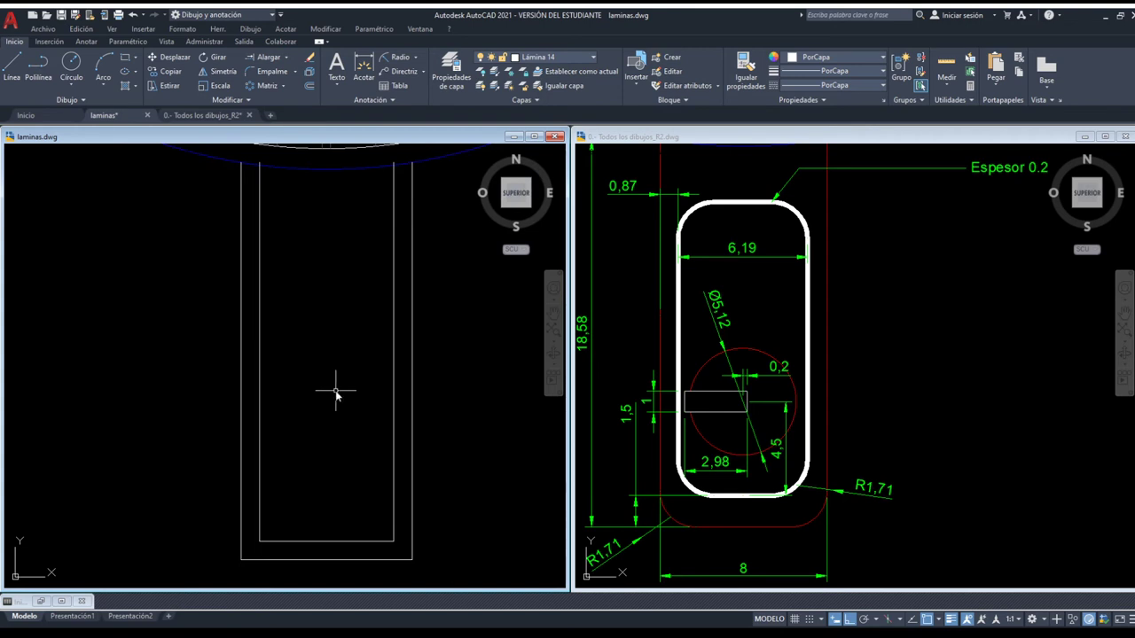
pyautogui.click(258, 540)
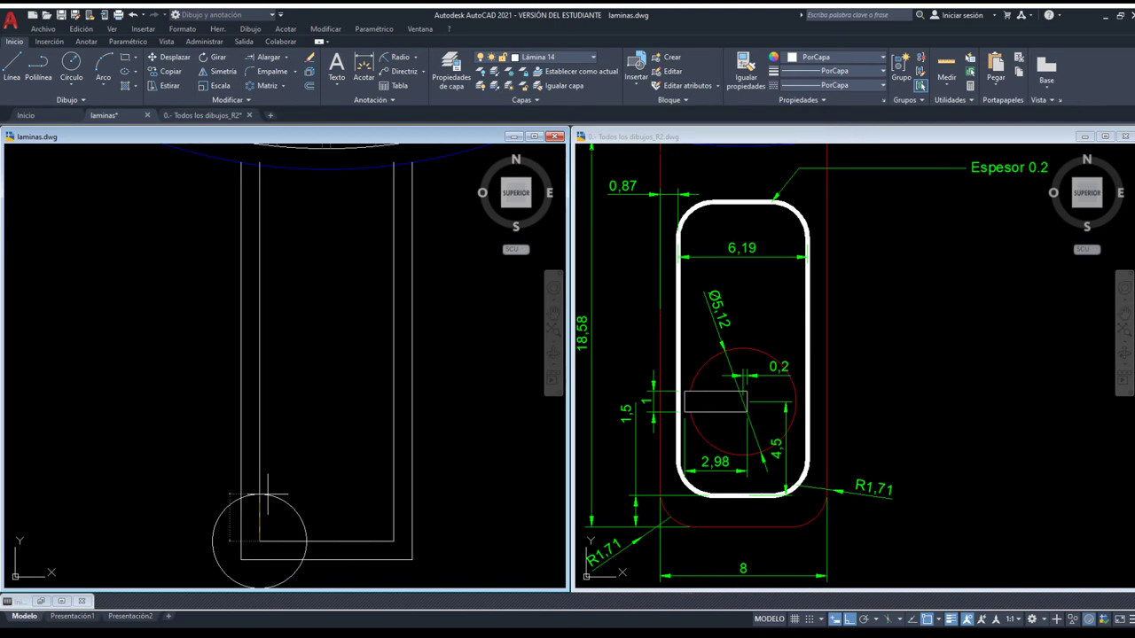
# - Finish the corner circle, then select its arc and delete it
pyautogui.press('Return')
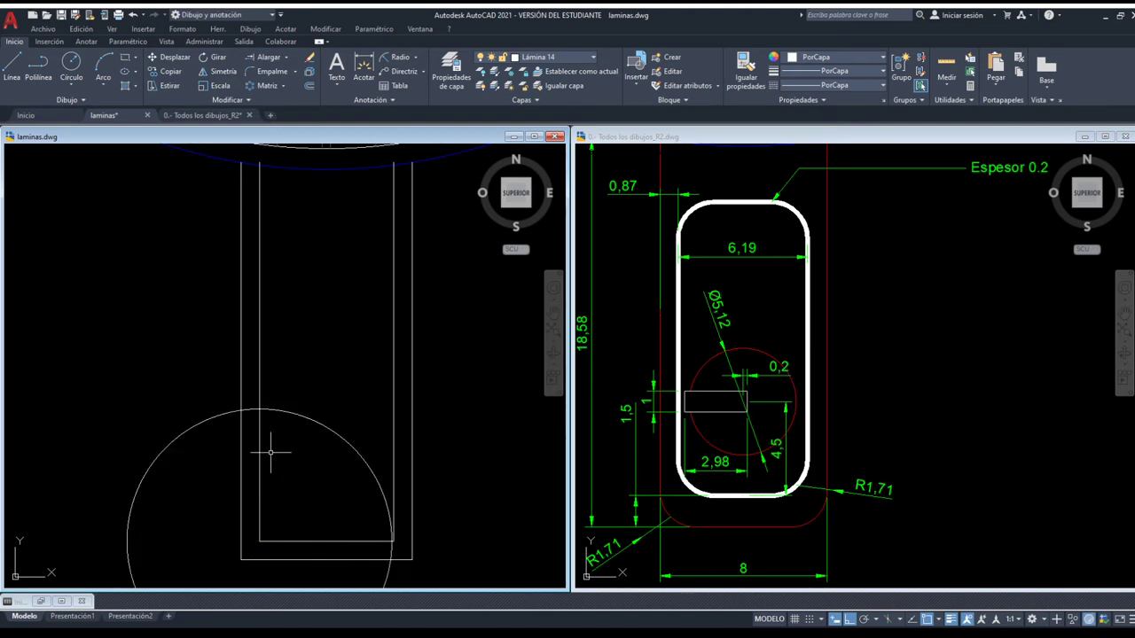
pyautogui.scroll(4, 390, 484)
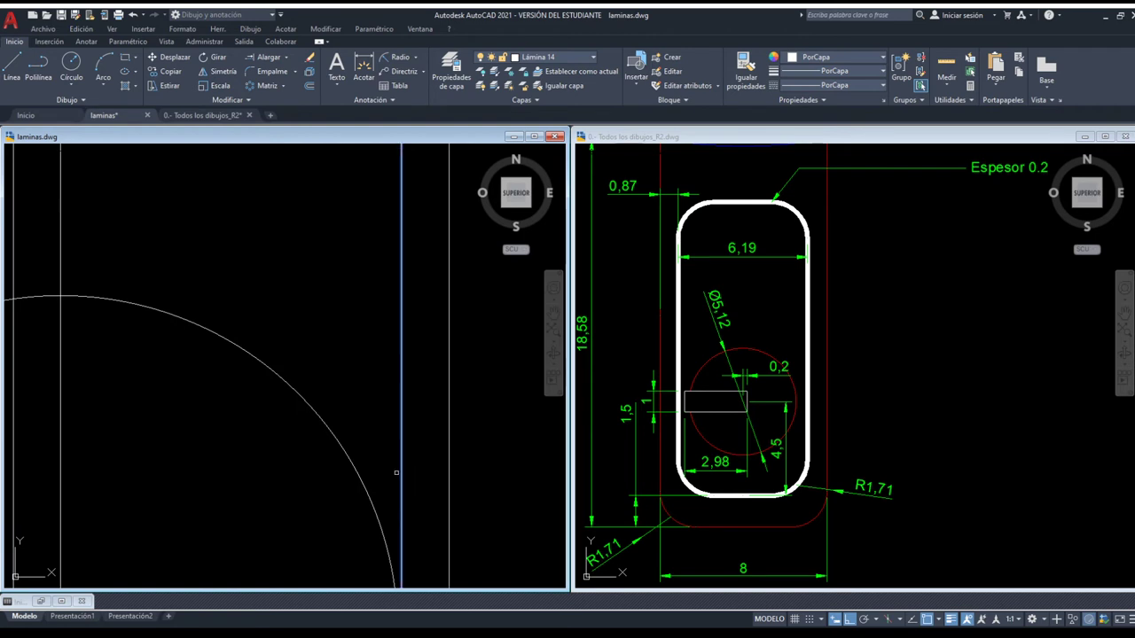
pyautogui.scroll(-2, 410, 493)
pyautogui.scroll(4, 370, 511)
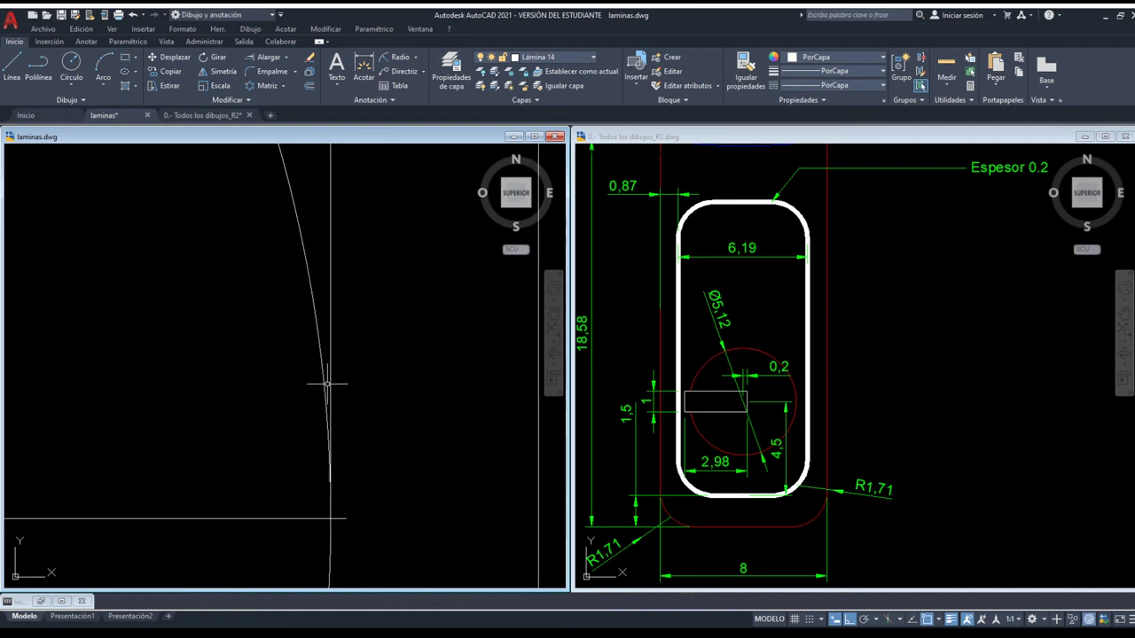
pyautogui.click(314, 285)
pyautogui.press('Delete')
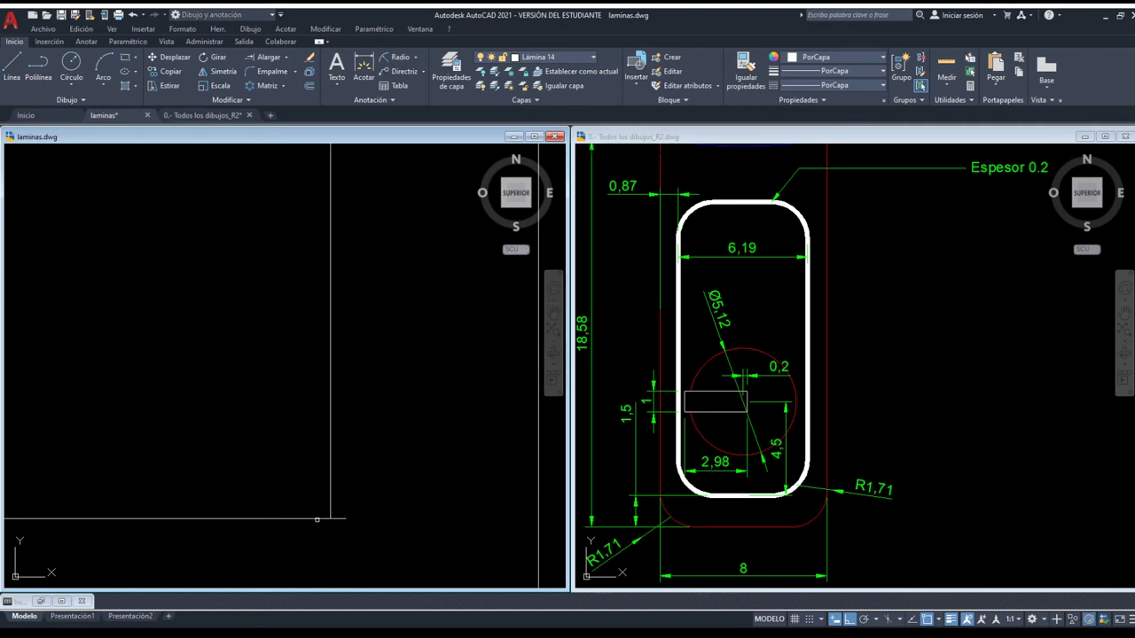
pyautogui.scroll(-3, 390, 483)
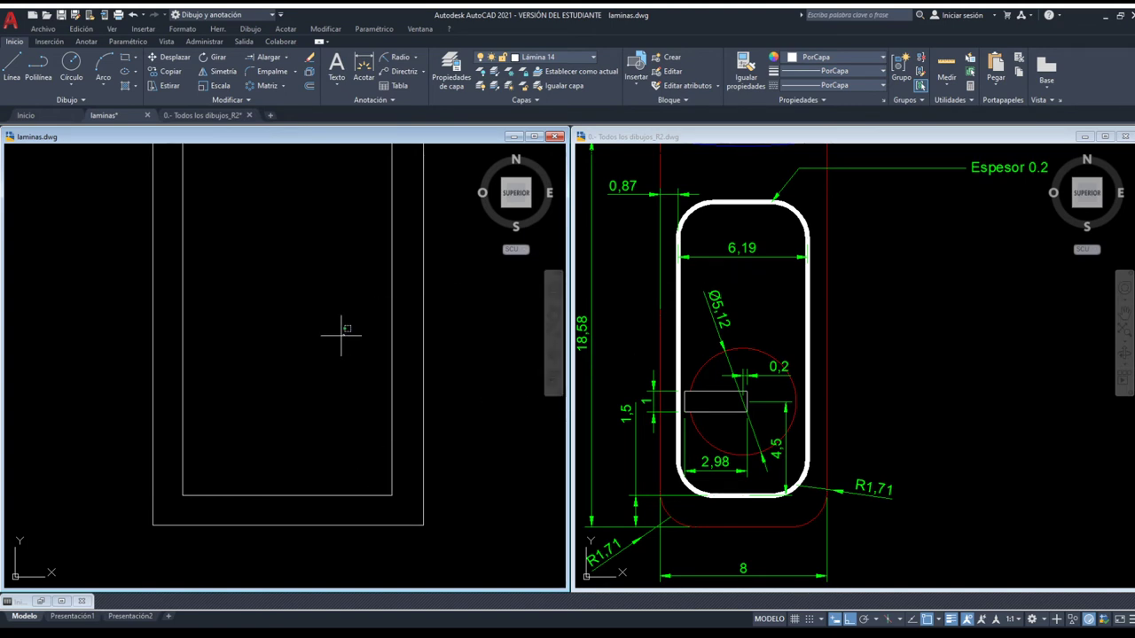
# - Preview the stem's 6,19 inner width and 0,87 wall gap, cancelling both dimensions
pyautogui.click(391, 495)
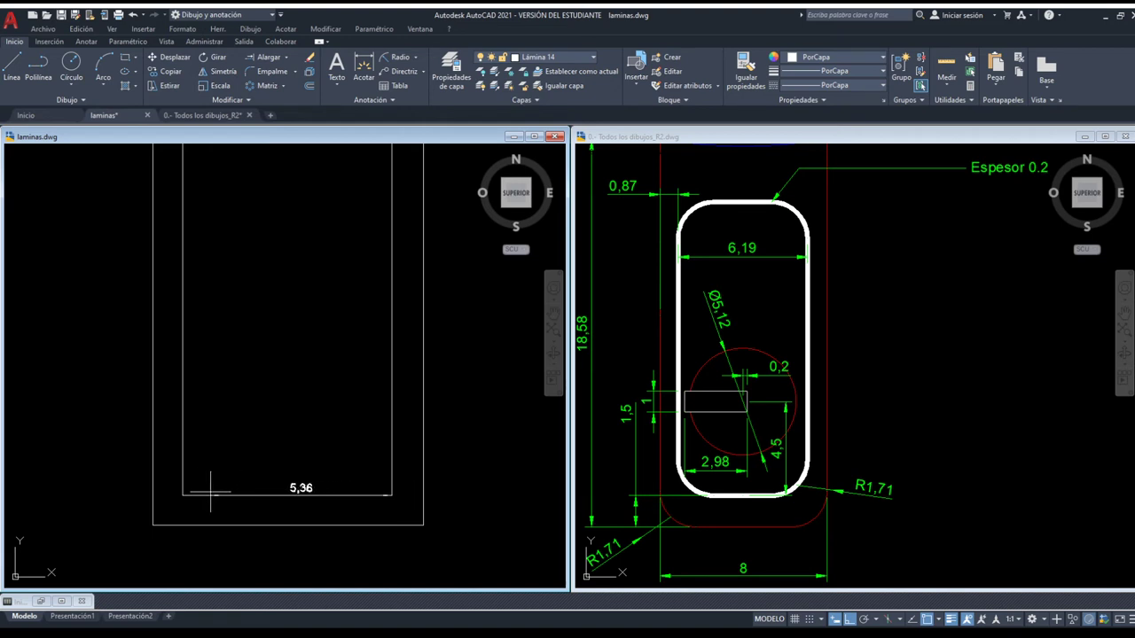
pyautogui.click(182, 494)
pyautogui.press('Escape')
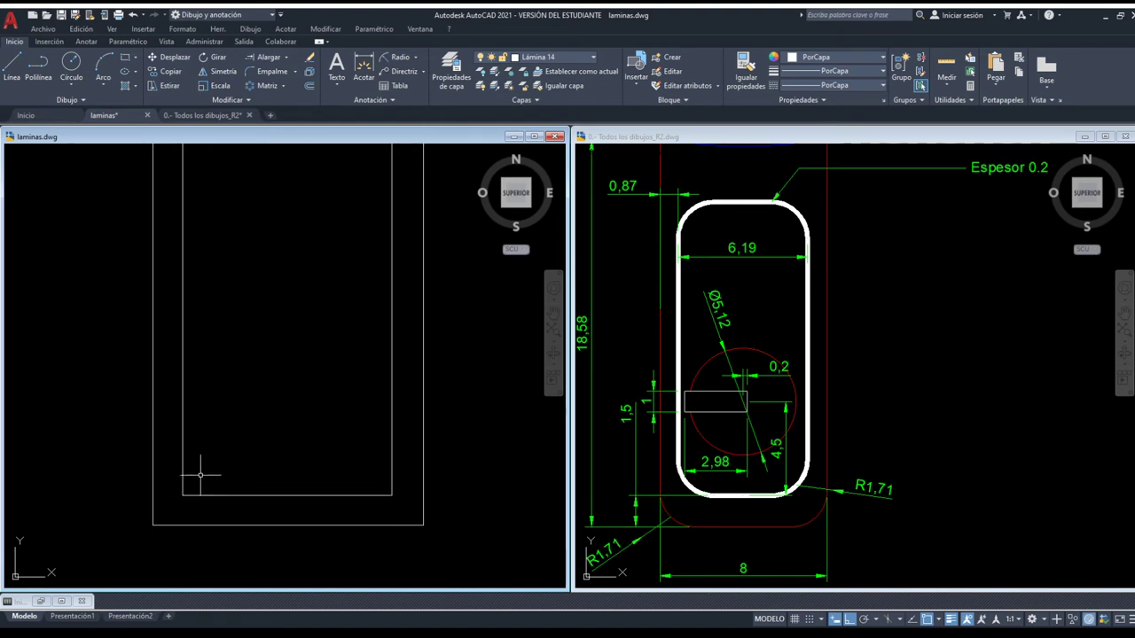
pyautogui.click(183, 495)
pyautogui.click(153, 523)
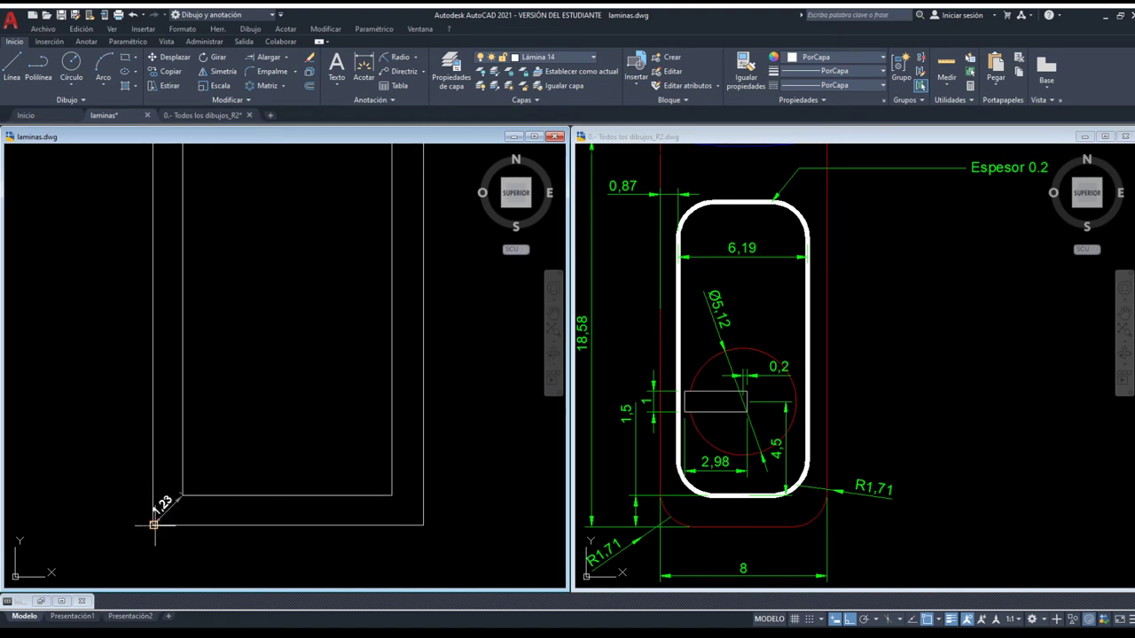
pyautogui.scroll(2, 181, 449)
pyautogui.scroll(2, 182, 449)
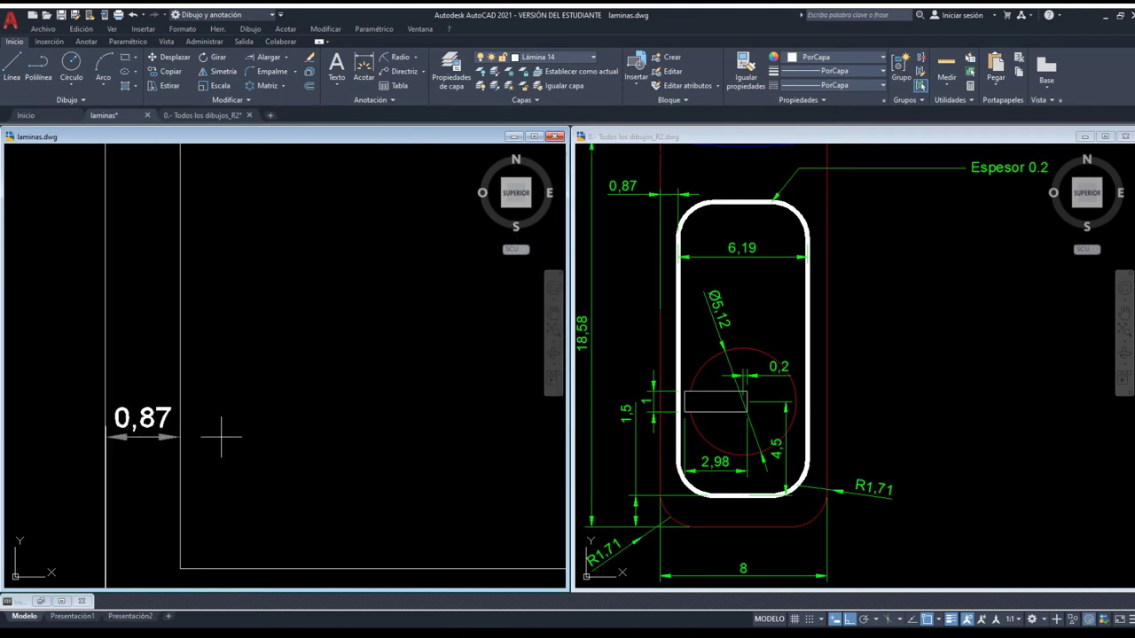
pyautogui.press('Escape')
pyautogui.scroll(-3, 375, 385)
pyautogui.scroll(1, 387, 337)
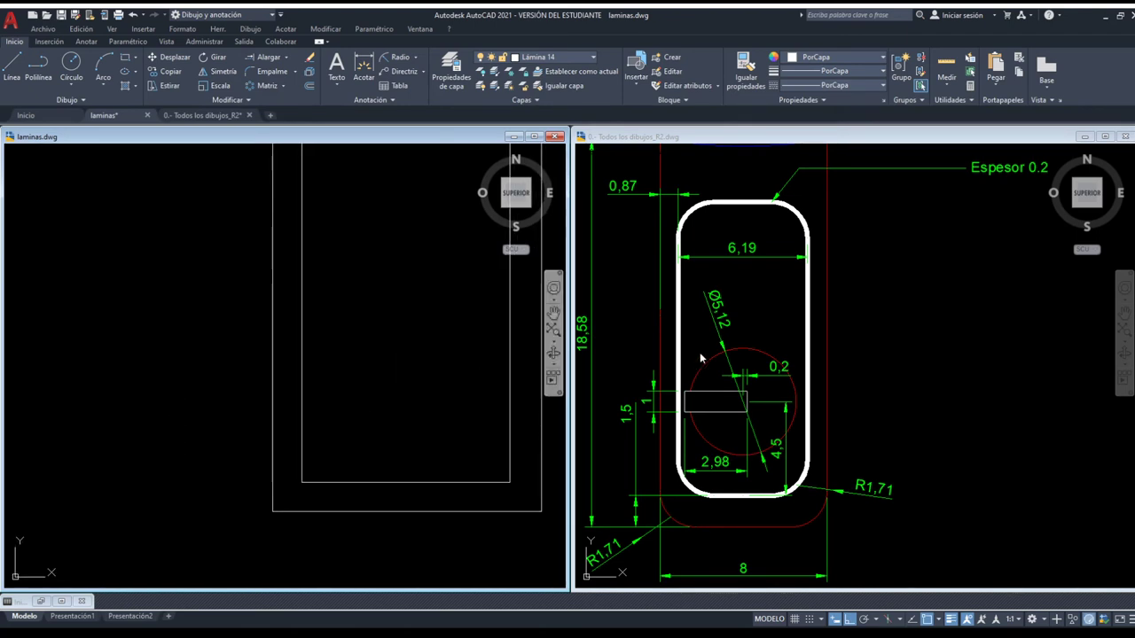
# - In the reference drawing, measure the obround's 14,07 height between midpoints without keeping it
pyautogui.click(750, 313)
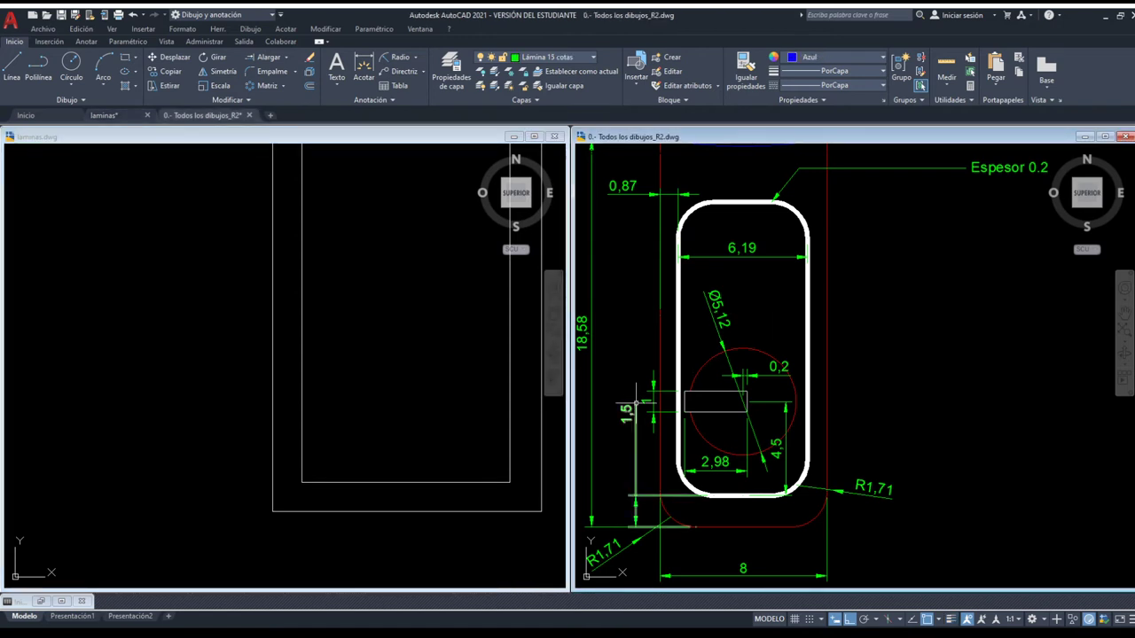
pyautogui.scroll(2, 739, 396)
pyautogui.scroll(-2, 739, 396)
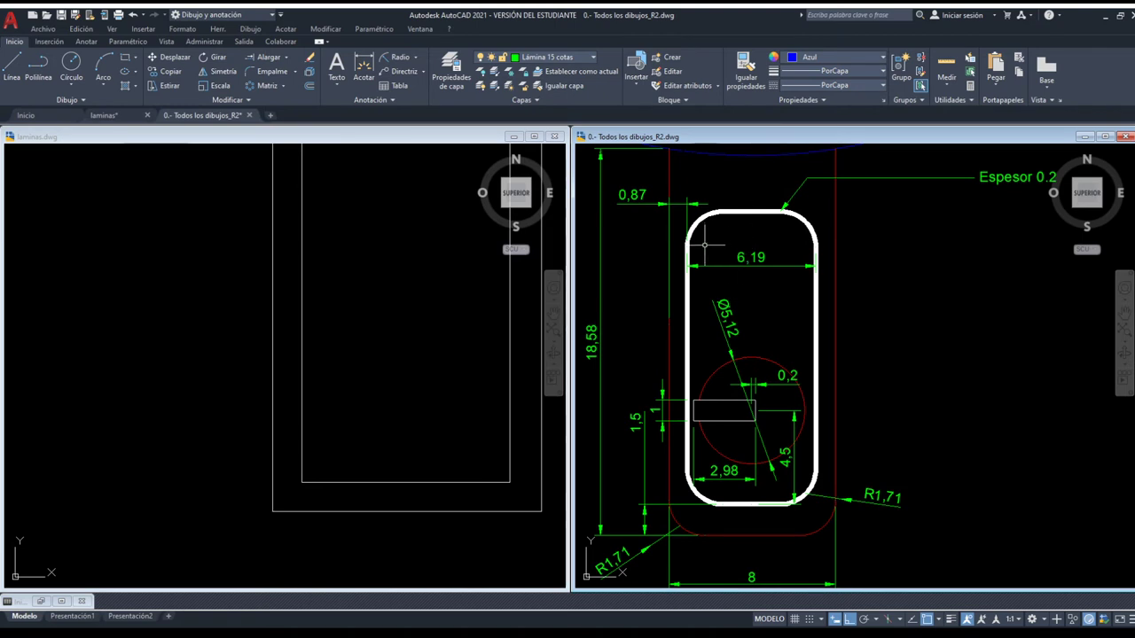
pyautogui.moveTo(735, 405); pyautogui.dragTo(733, 425, button='middle')
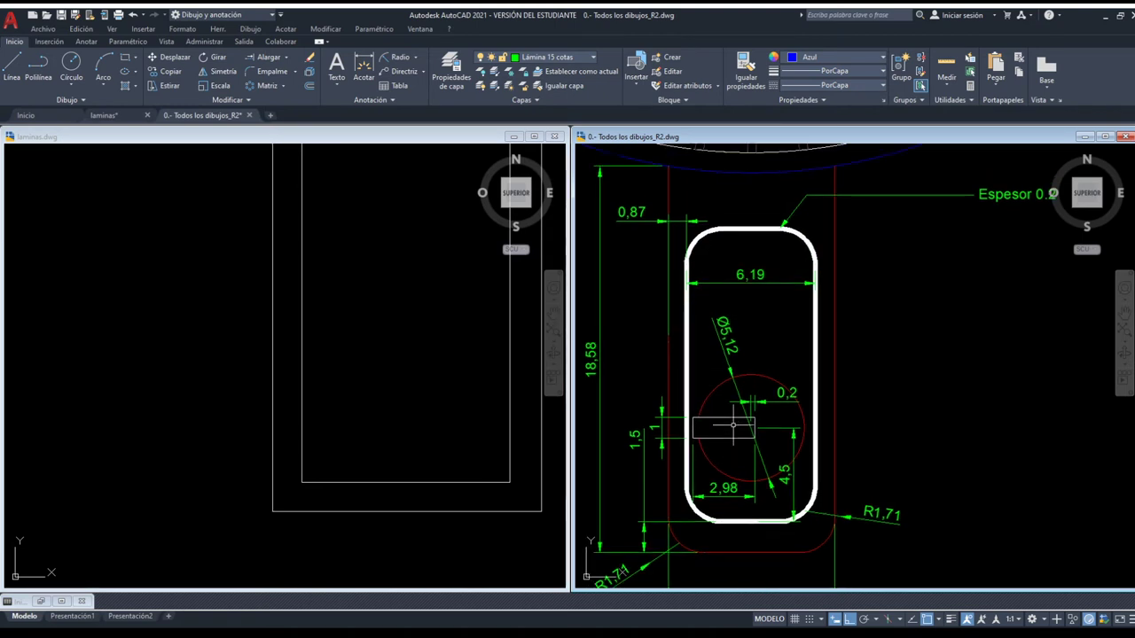
pyautogui.scroll(-2, 733, 425)
pyautogui.scroll(2, 733, 425)
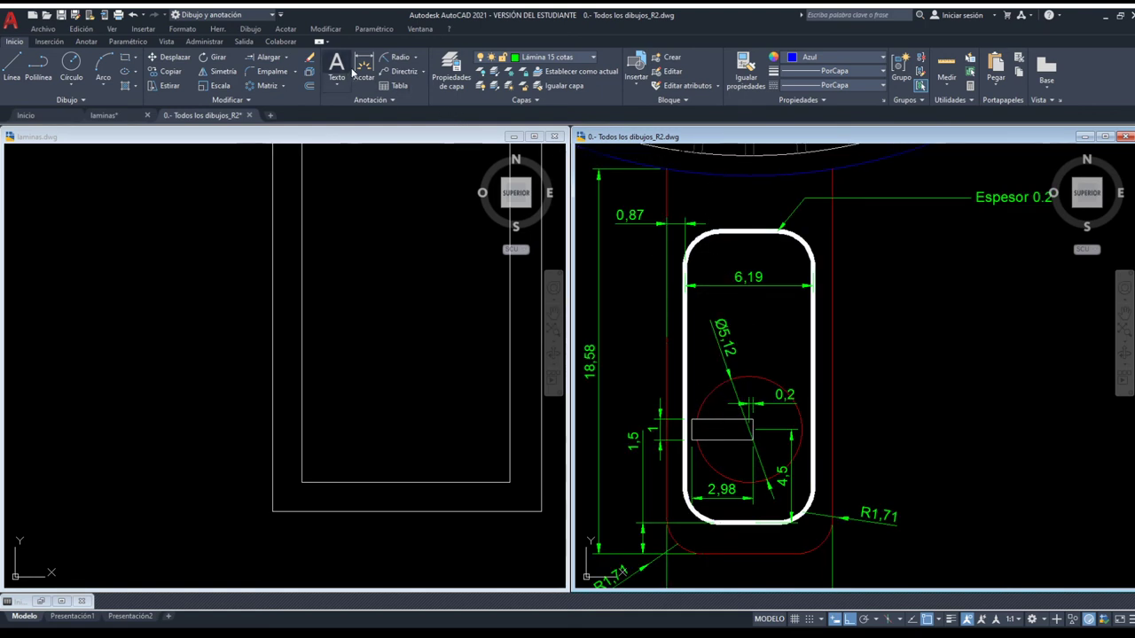
pyautogui.click(359, 69)
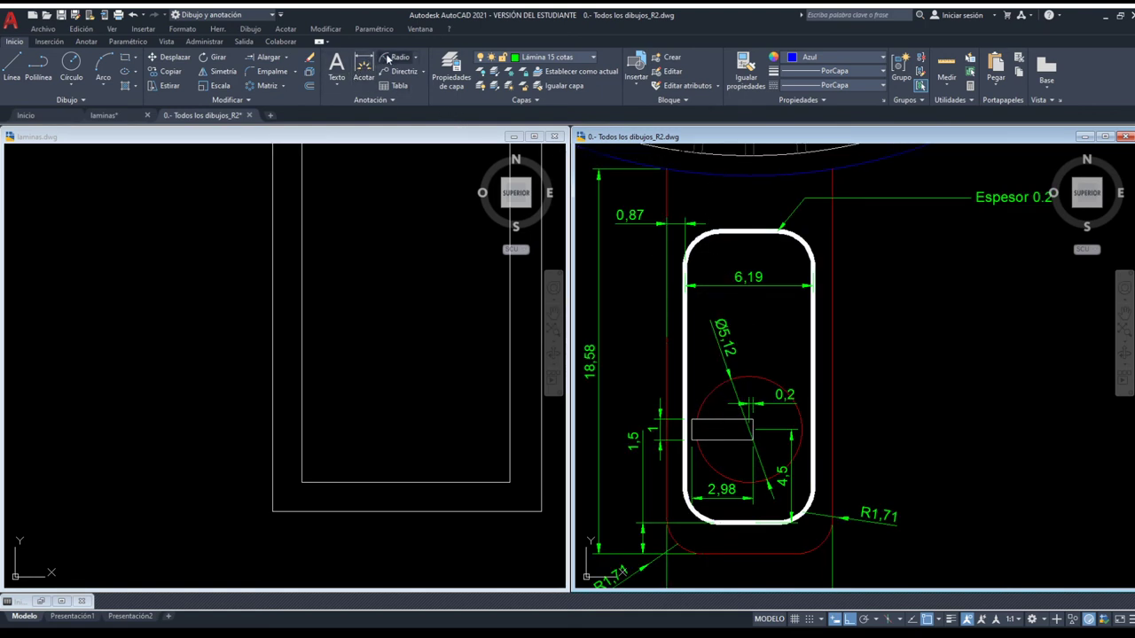
pyautogui.click(749, 233)
pyautogui.click(749, 523)
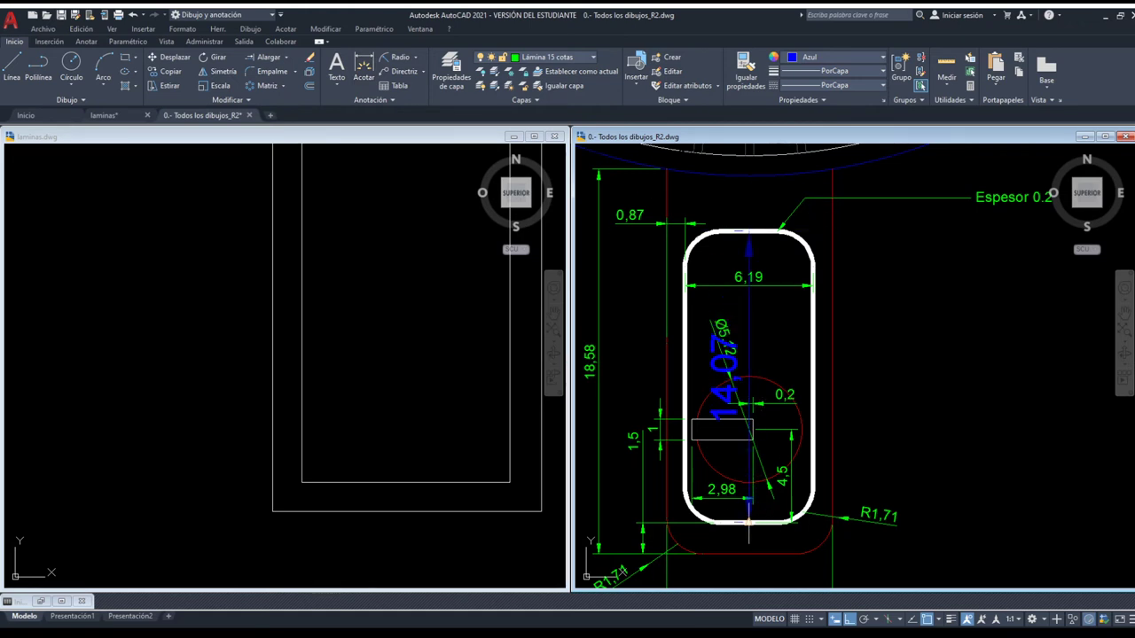
pyautogui.press('Escape')
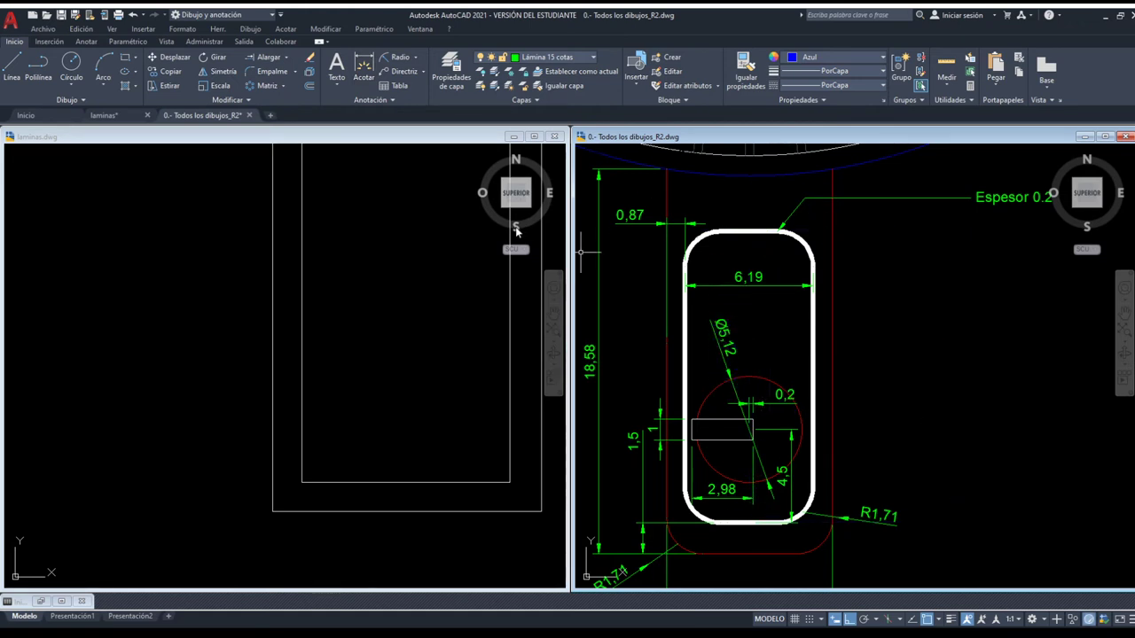
# - In laminas.dwg, start copying the inner rectangle's bottom line, then cancel
pyautogui.click(367, 381)
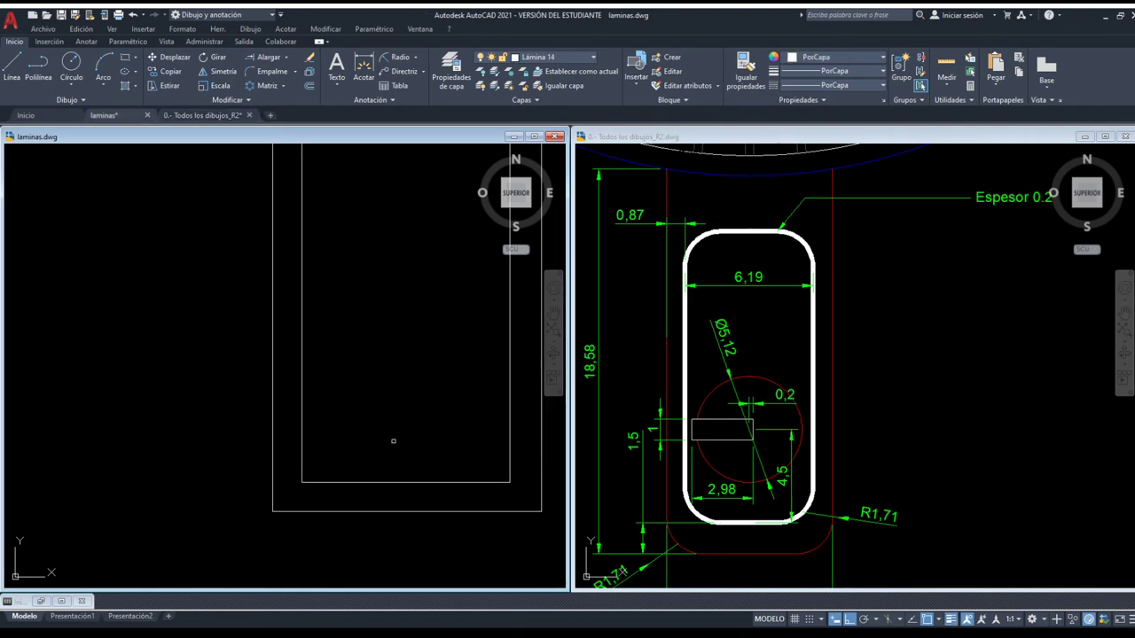
pyautogui.click(390, 482)
pyautogui.press('Return')
pyautogui.click(388, 458)
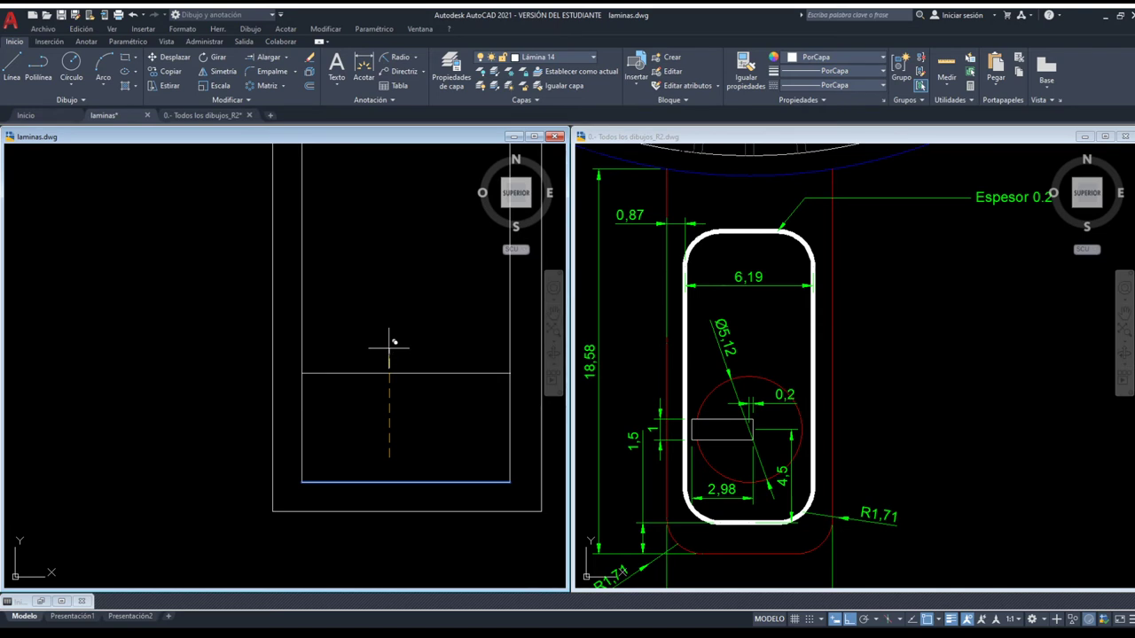
pyautogui.press('Escape')
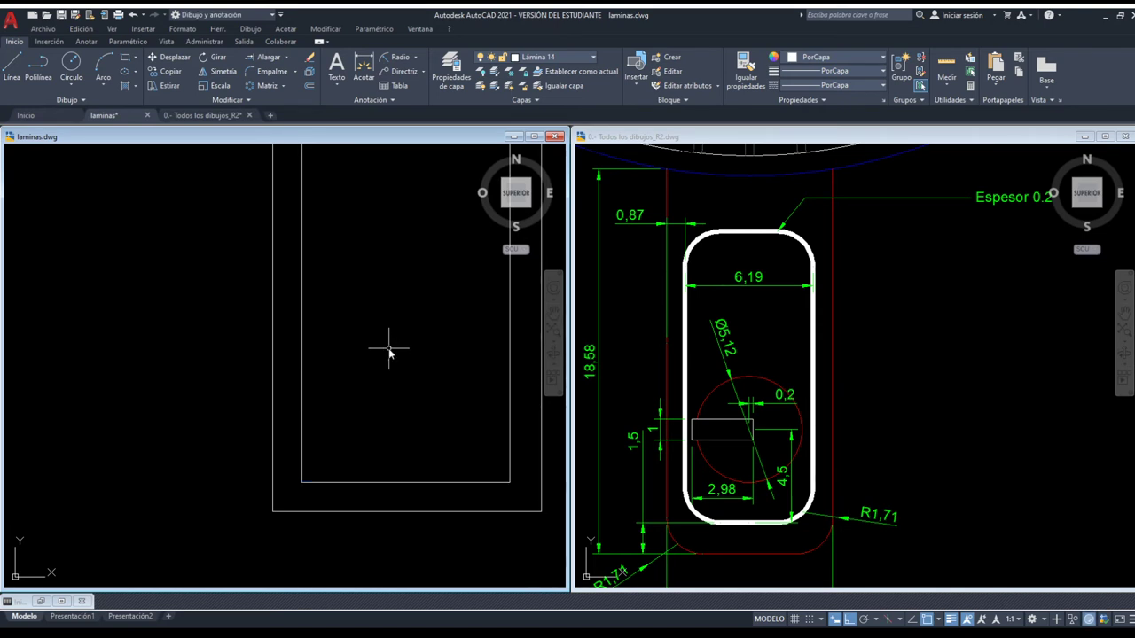
# - Trim the inner left line above the cross line, then zoom into the reference slot
pyautogui.scroll(-4, 394, 366)
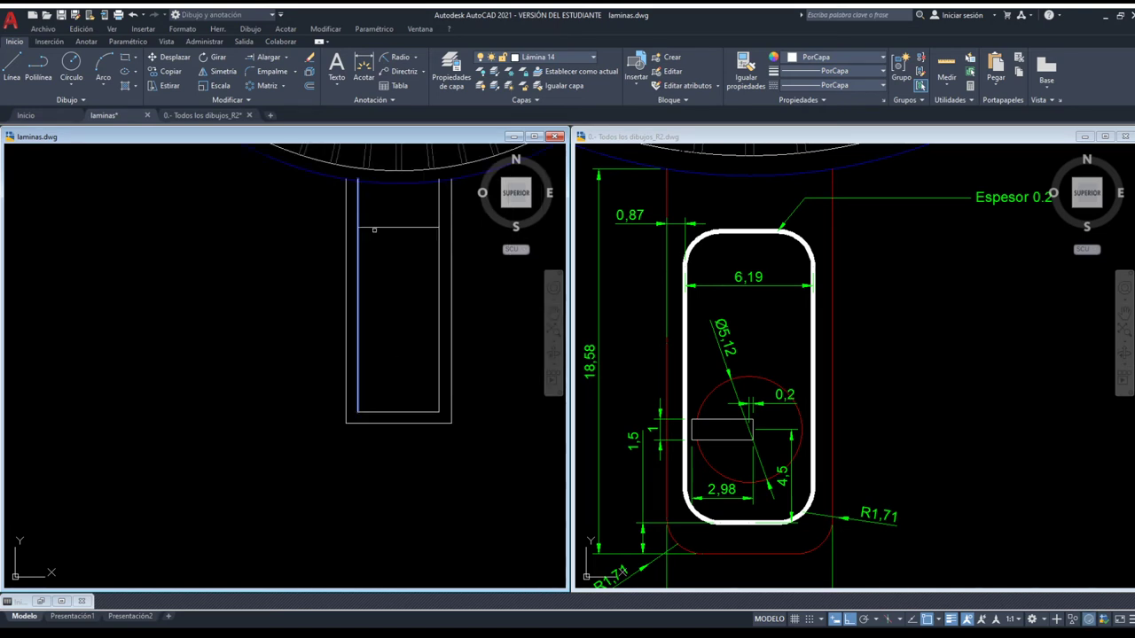
pyautogui.click(358, 203)
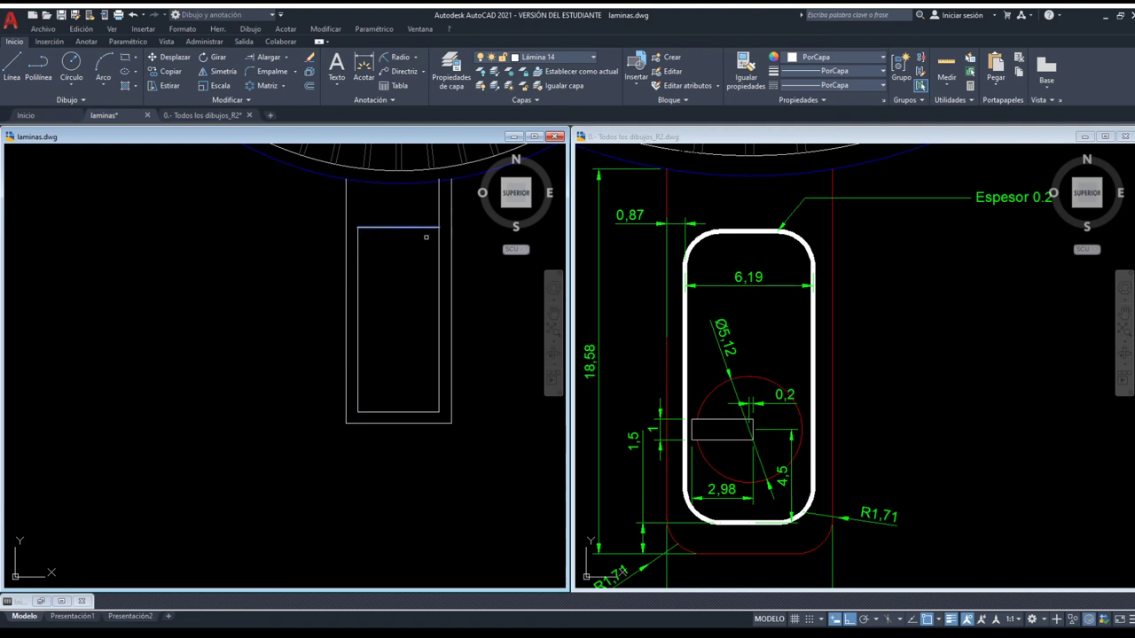
pyautogui.click(745, 389)
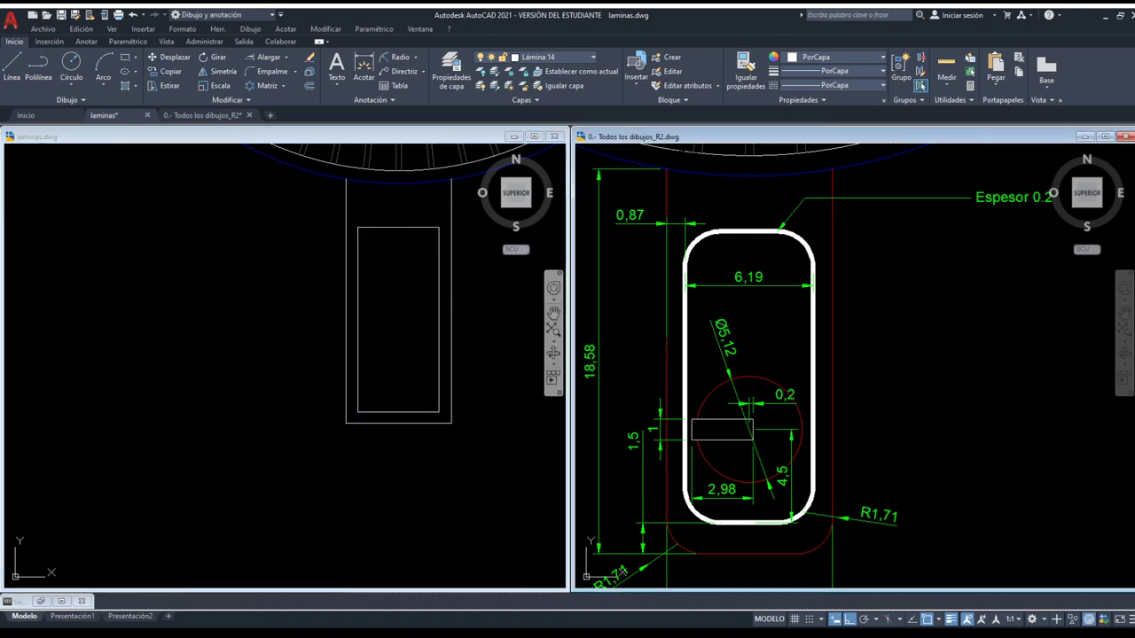
pyautogui.scroll(2, 756, 437)
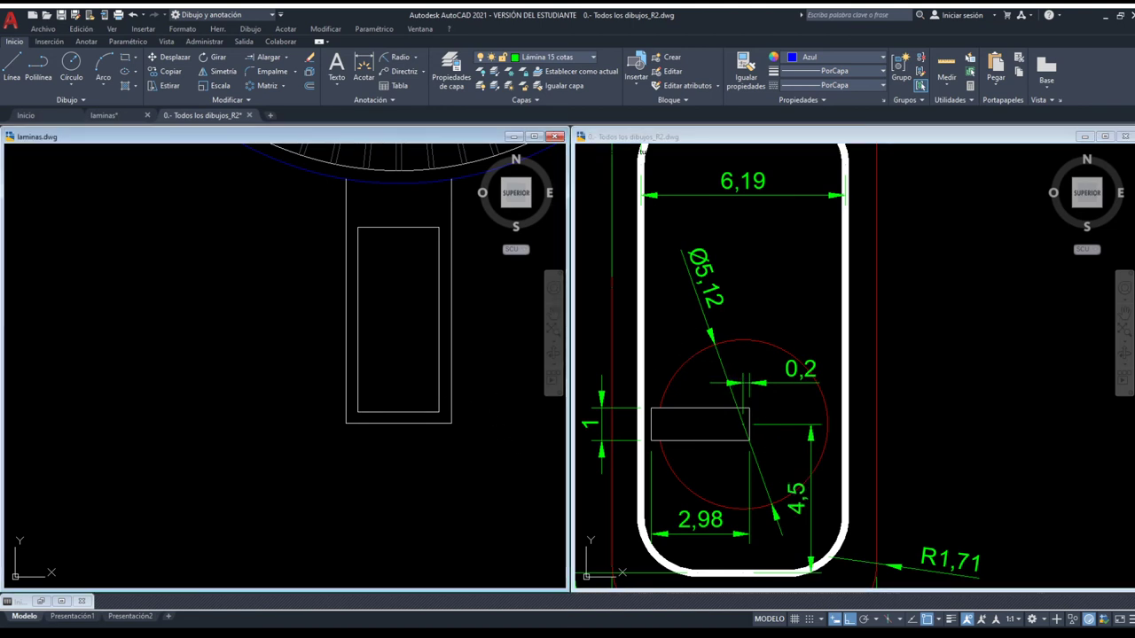
# - Offset the inner rectangle's bottom line upward as a horizontal guide line
pyautogui.click(401, 399)
pyautogui.click(397, 410)
pyautogui.press('Escape')
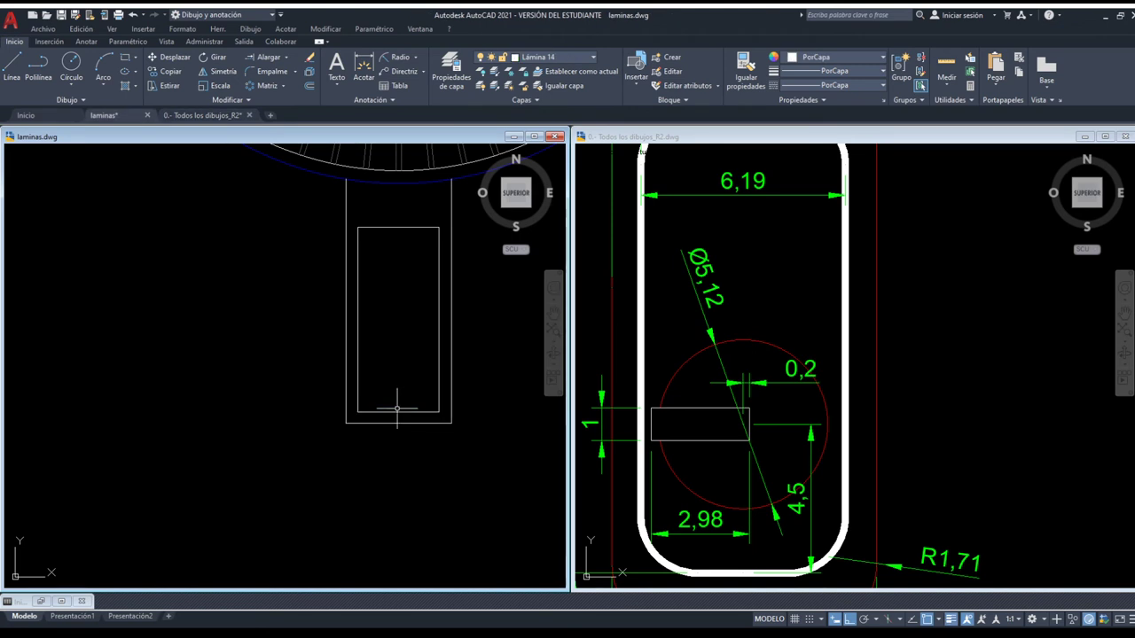
pyautogui.press('Return')
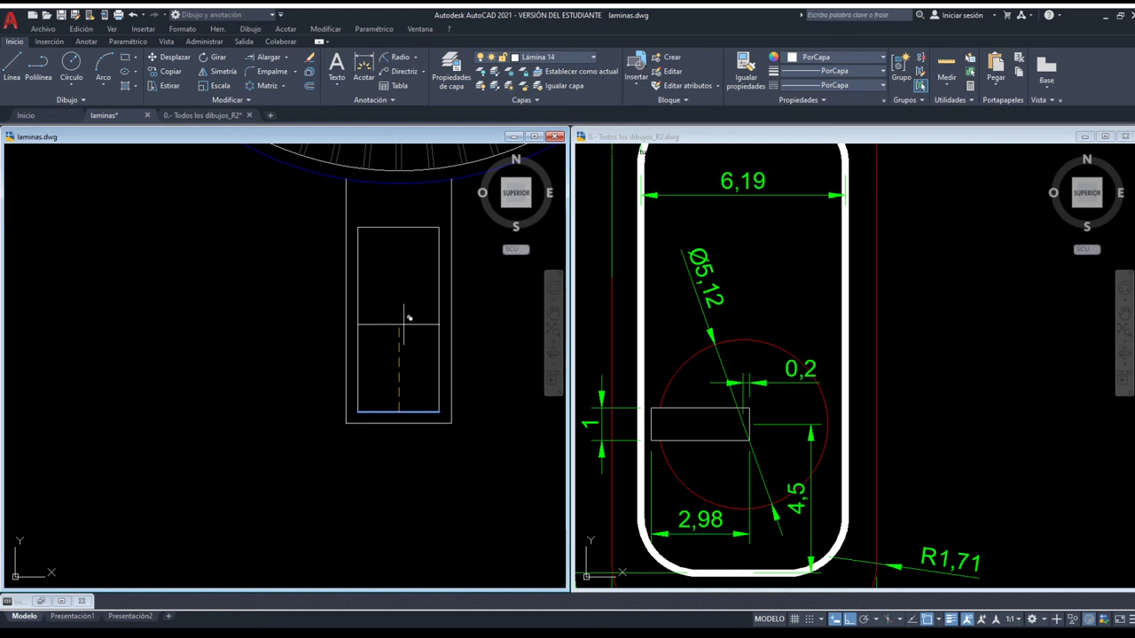
pyautogui.press('Return')
pyautogui.press('Return')
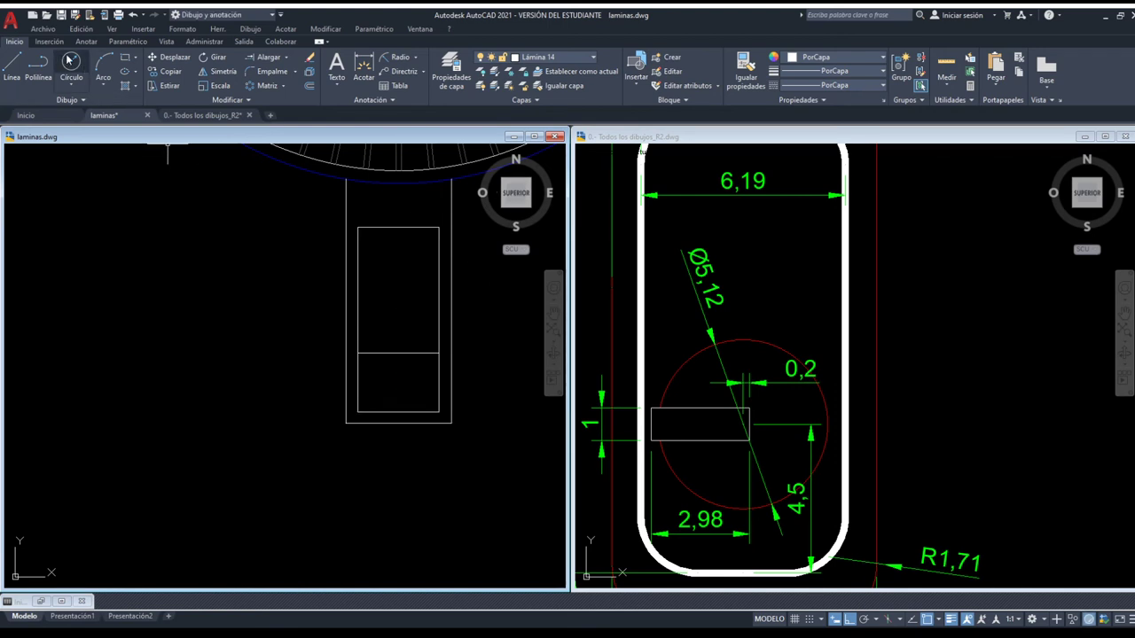
# - Draw a circle of radius 2.56 centred on the guide line
pyautogui.click(69, 87)
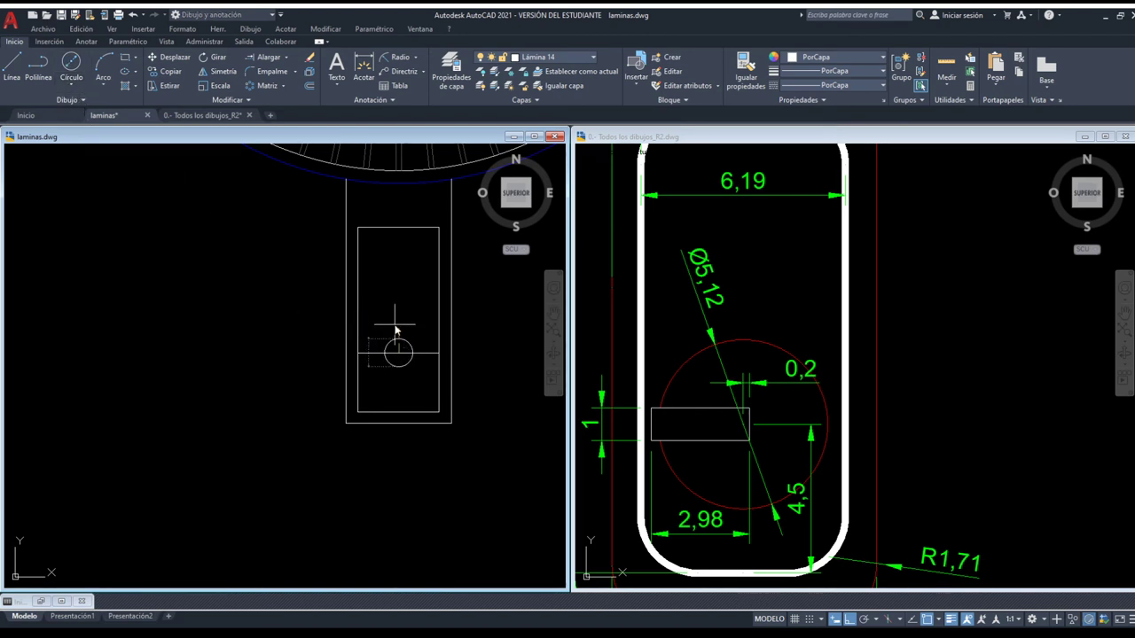
pyautogui.write('2.56')
pyautogui.press('Return')
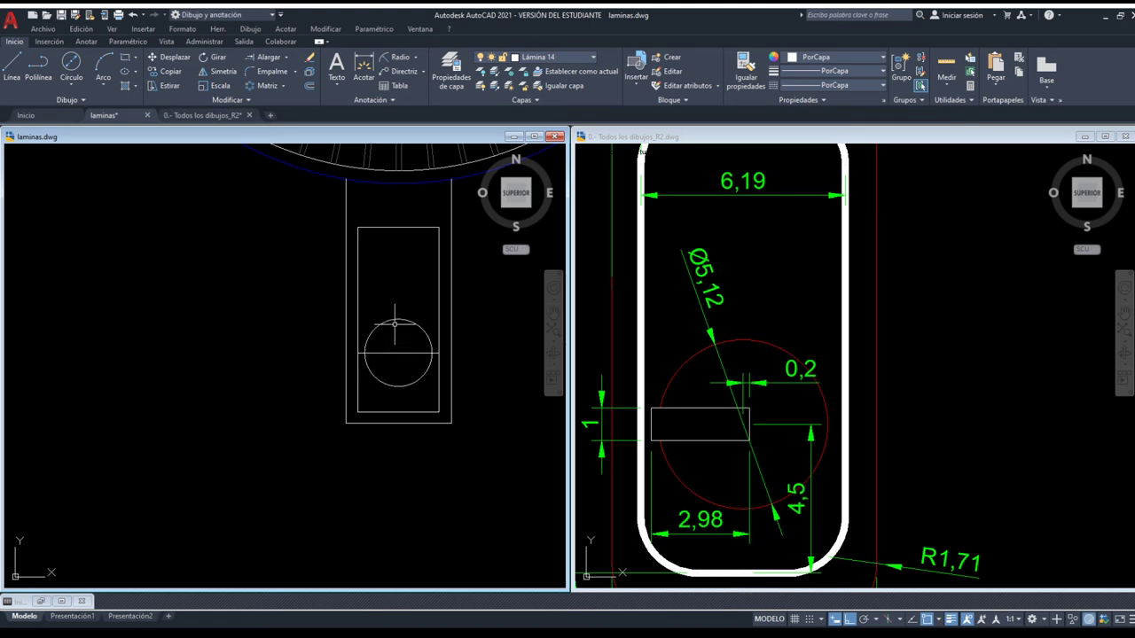
pyautogui.scroll(2, 397, 370)
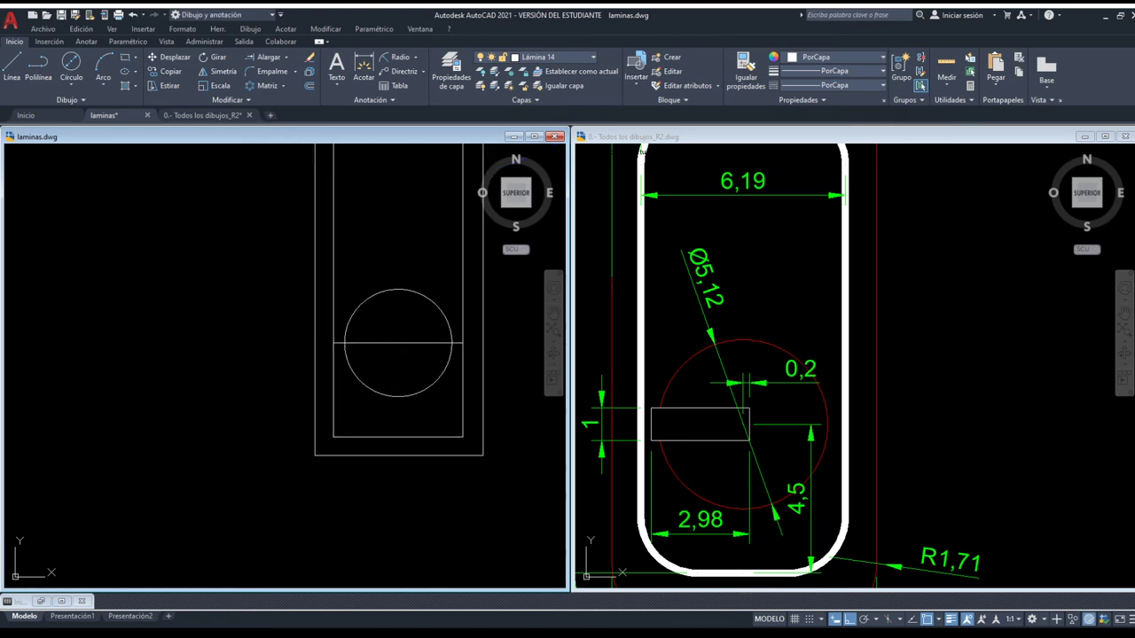
pyautogui.click(374, 342)
# - Delete the horizontal guide line and draw a vertical line from the circle's top quadrant to its bottom quadrant
pyautogui.press('Delete')
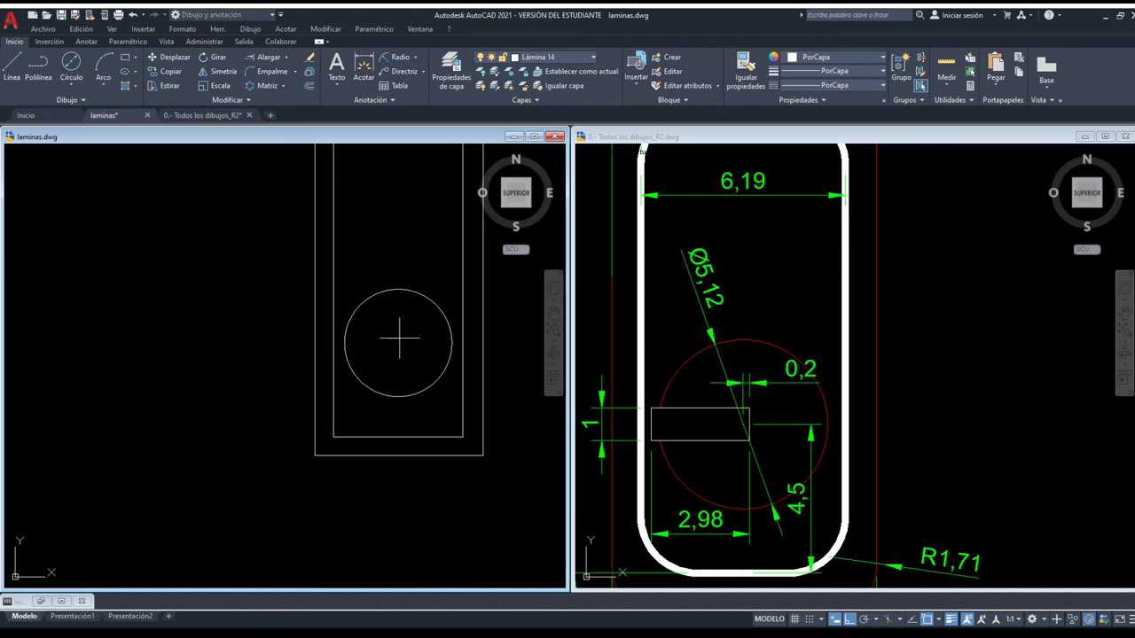
pyautogui.click(398, 289)
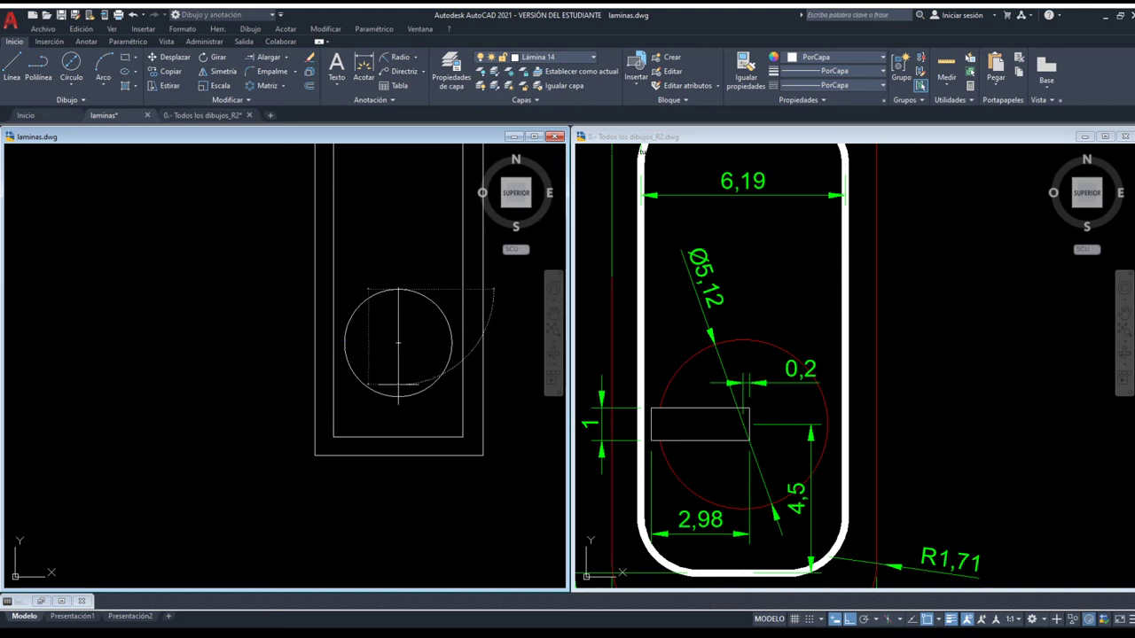
pyautogui.click(398, 396)
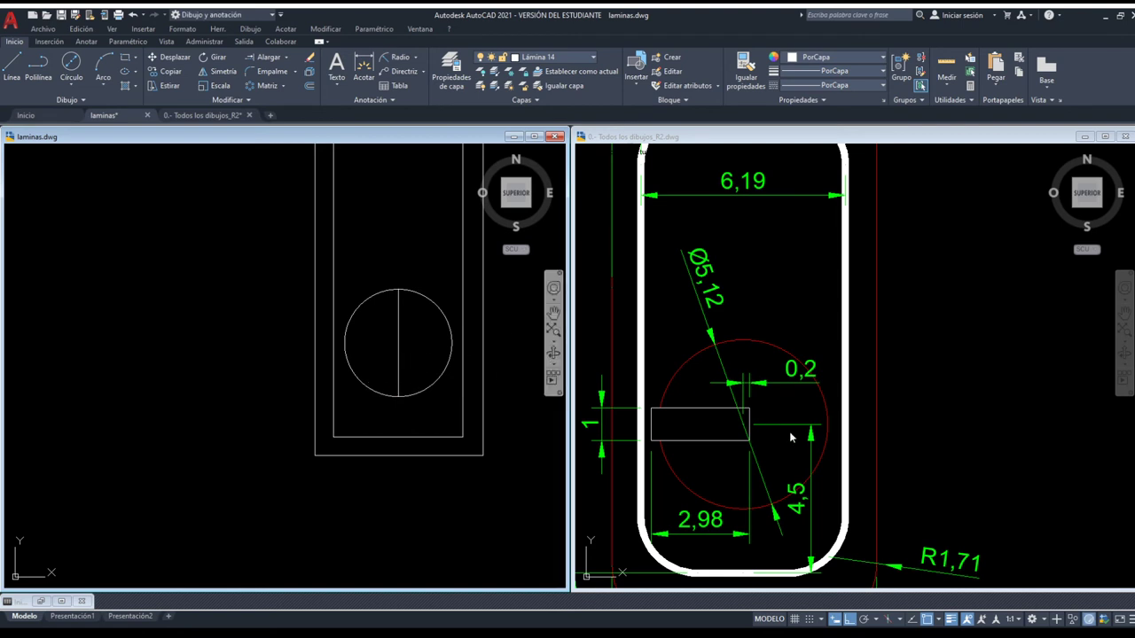
pyautogui.click(723, 426)
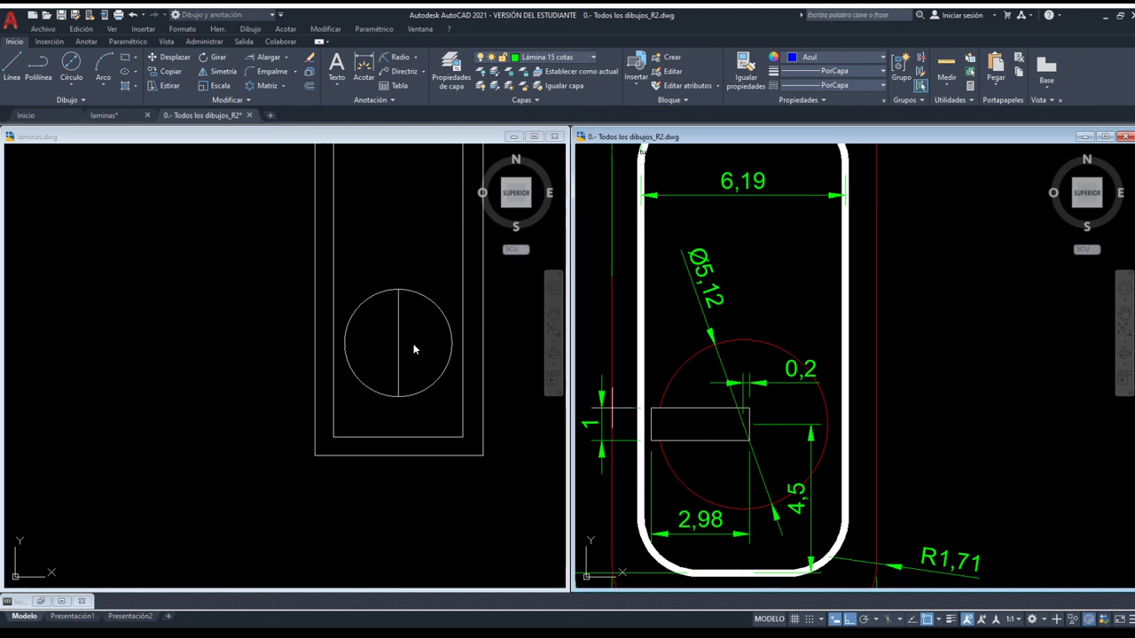
pyautogui.click(372, 314)
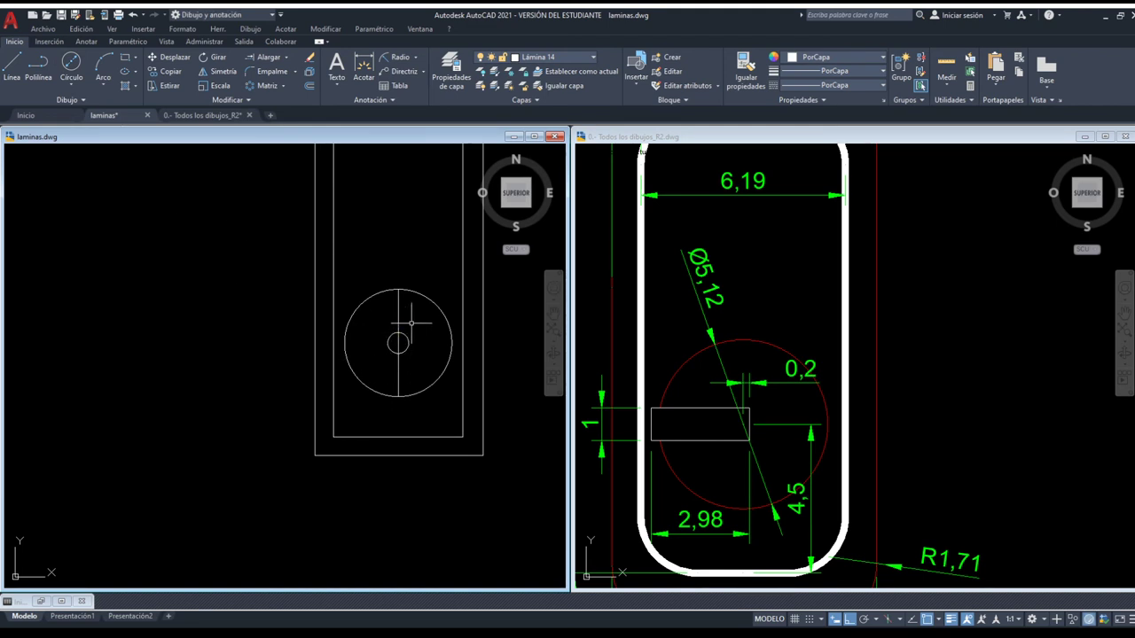
pyautogui.scroll(4, 405, 364)
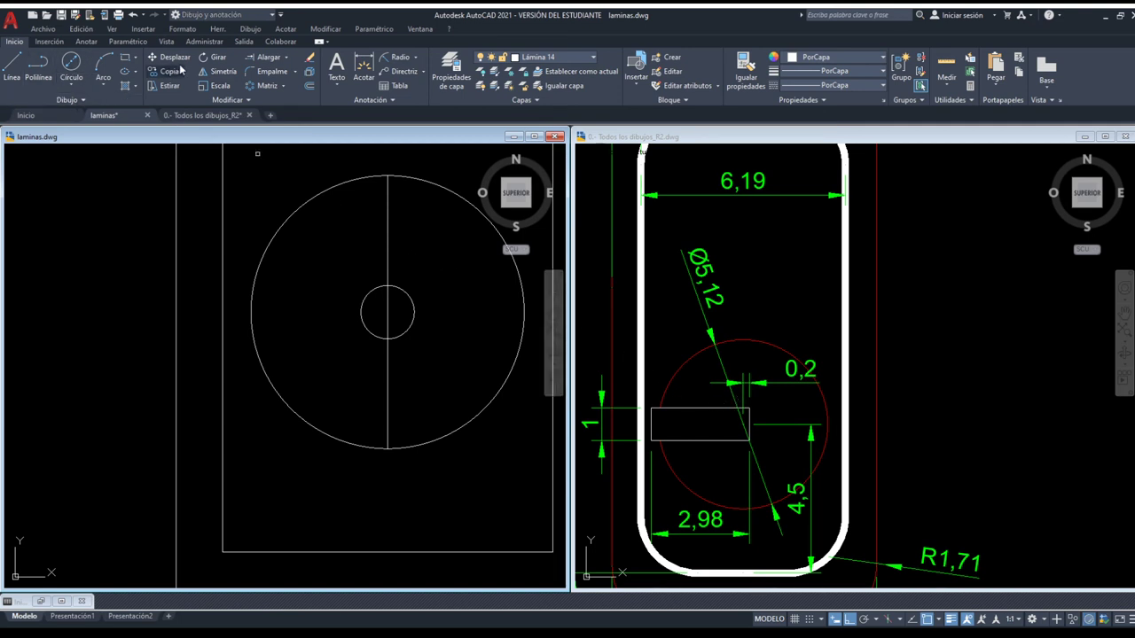
# - Trim the vertical line above and below the small centre circle
pyautogui.click(438, 257)
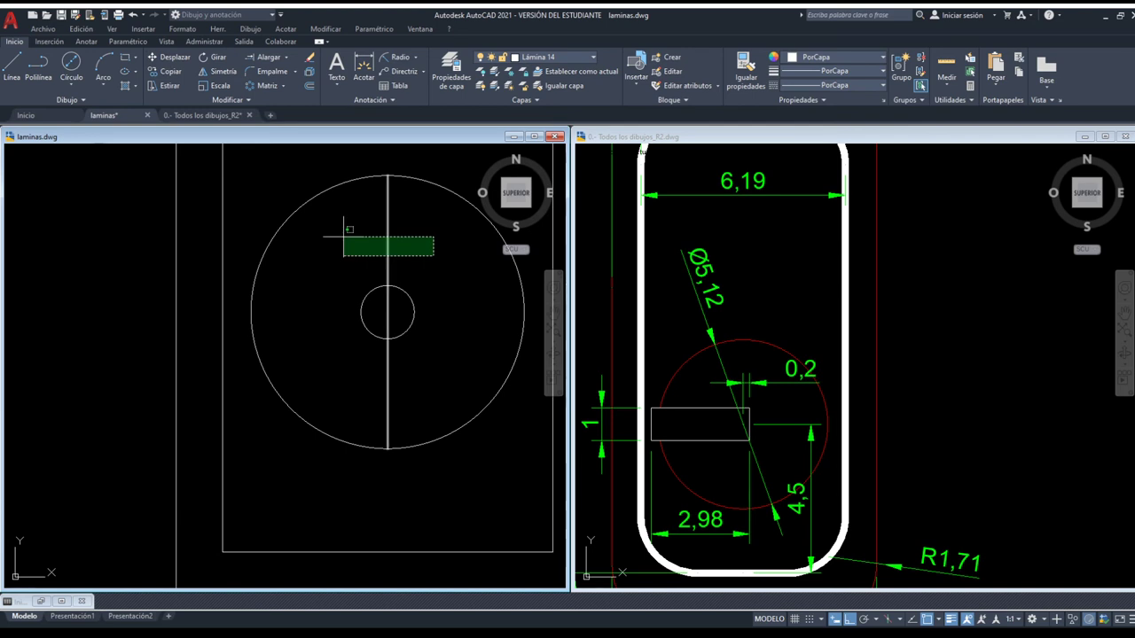
pyautogui.press('Escape')
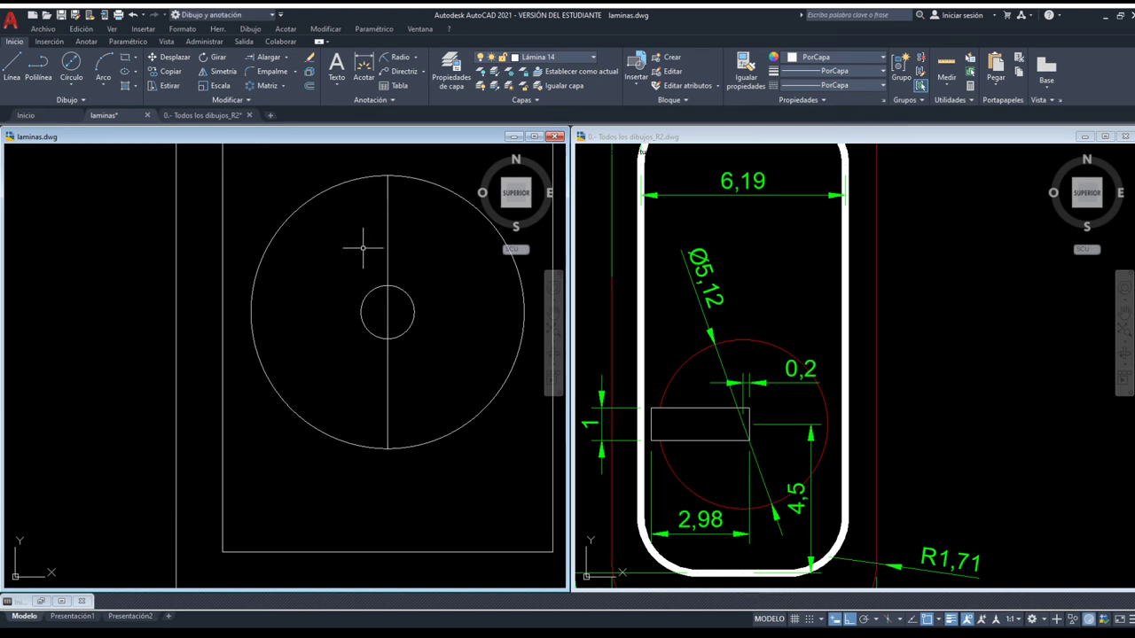
pyautogui.moveTo(423, 373); pyautogui.dragTo(354, 251)
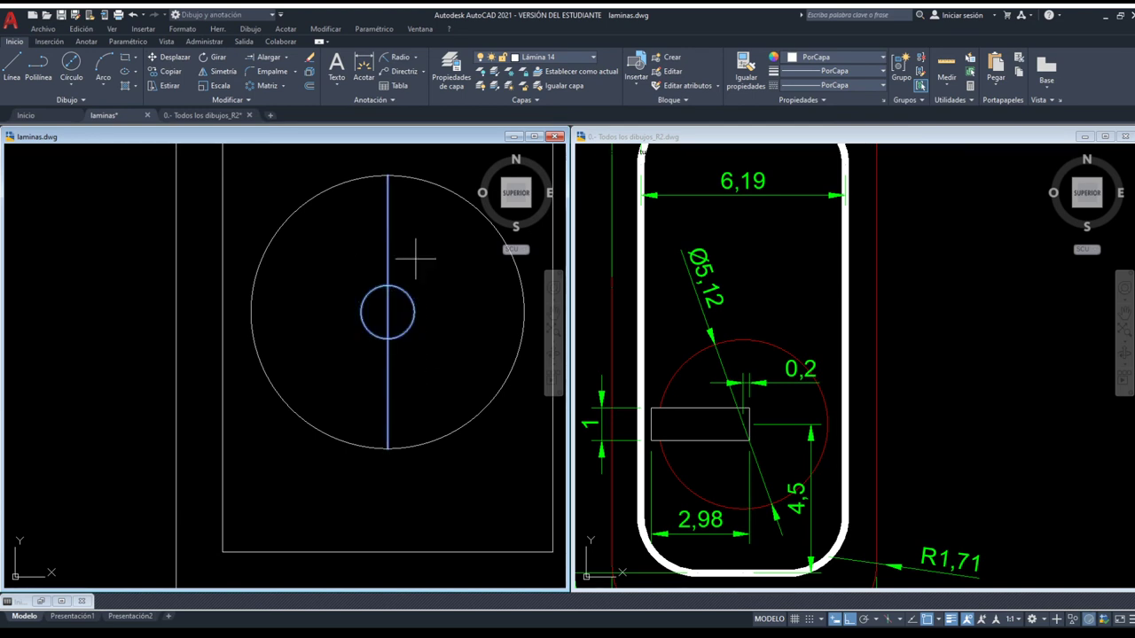
pyautogui.click(387, 257)
pyautogui.click(388, 390)
# - Delete the small centre circle and move the short vertical line 0.2 to the right
pyautogui.click(403, 334)
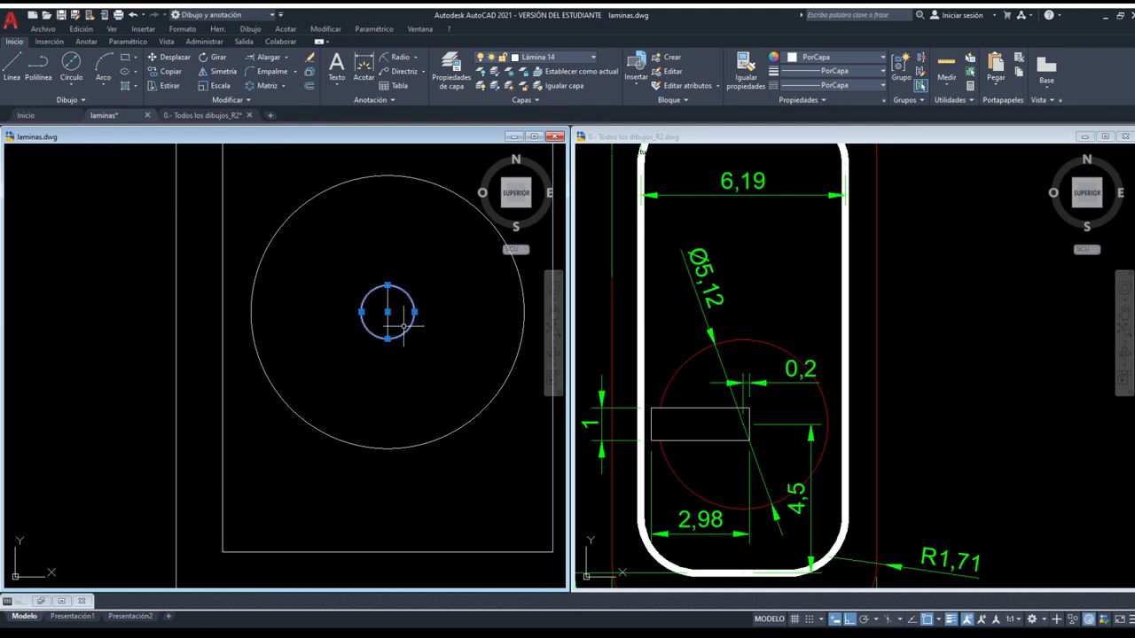
pyautogui.press('Delete')
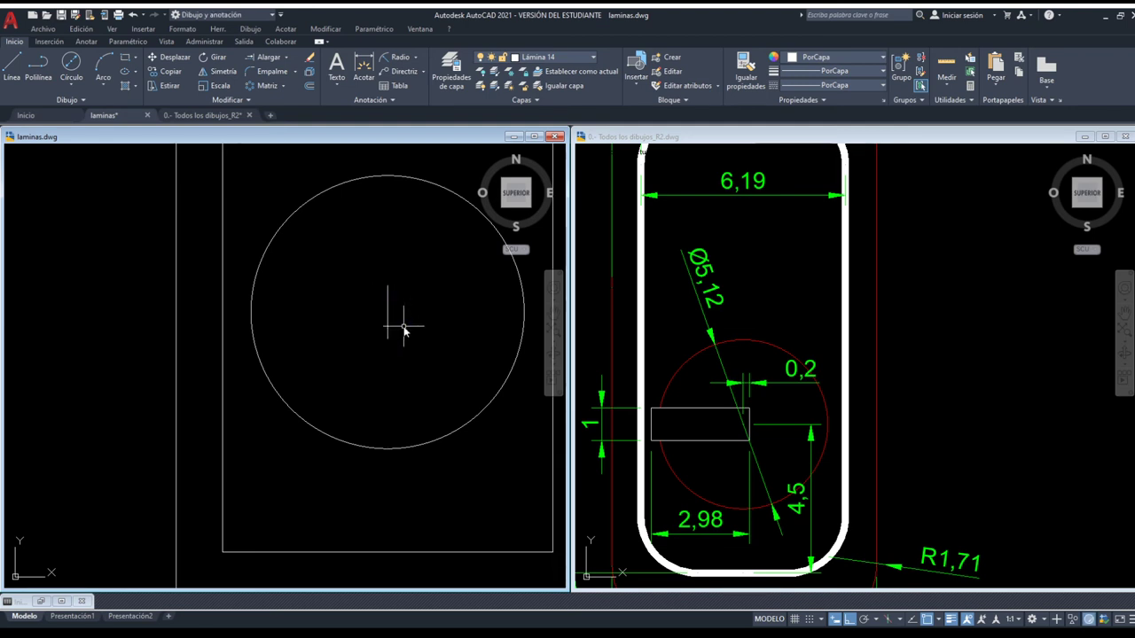
pyautogui.click(390, 324)
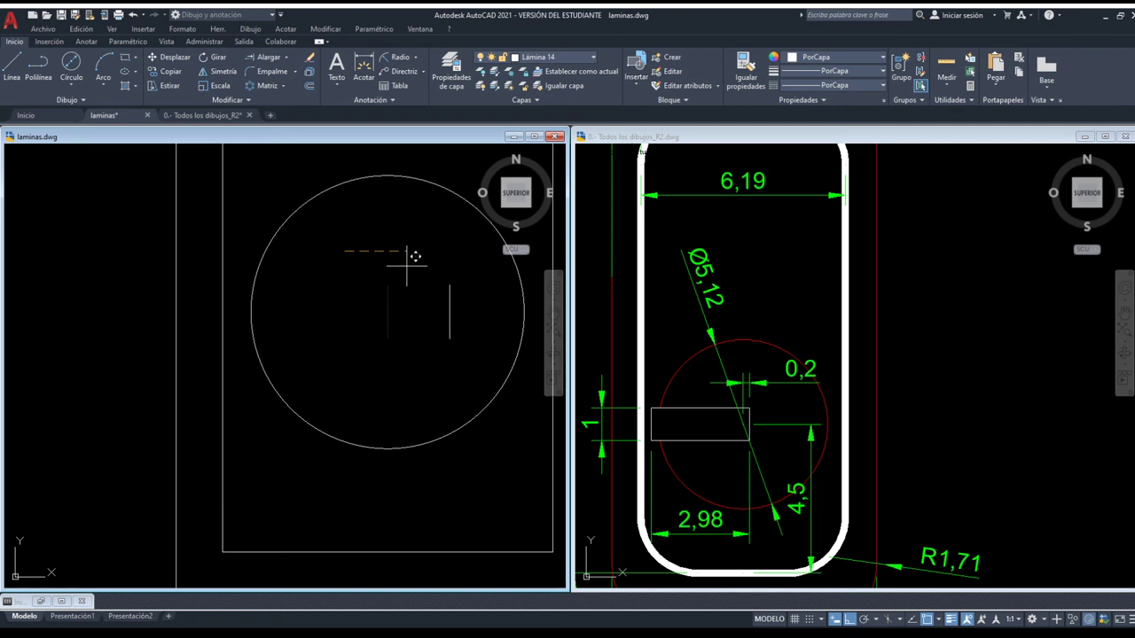
pyautogui.click(407, 264)
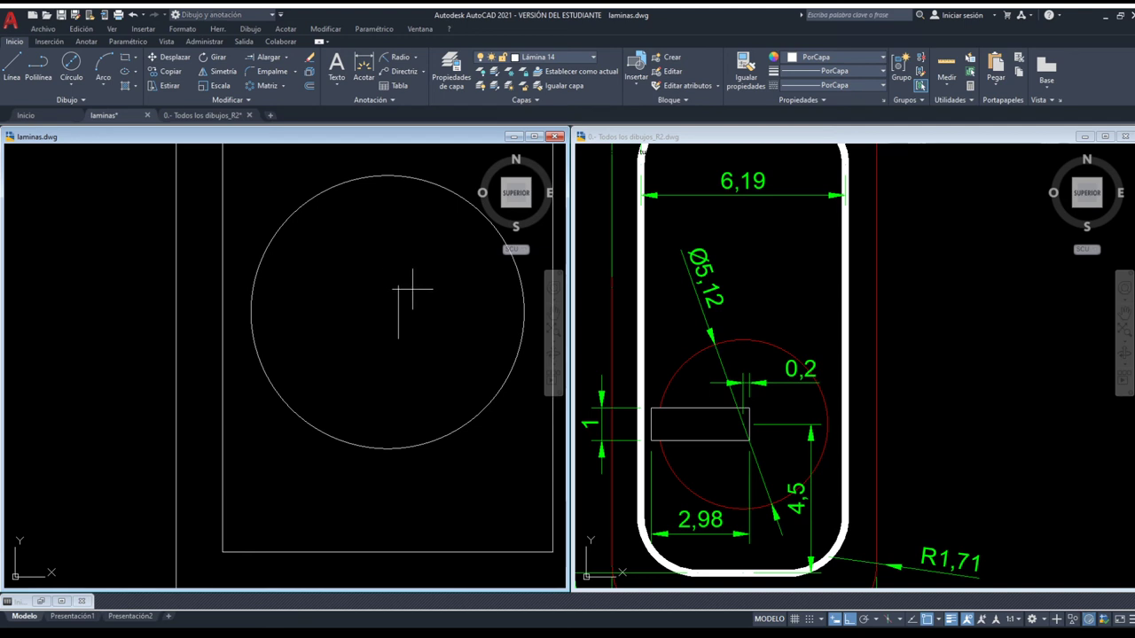
# - Draw the slot's edges: 2.98 left, 1 down, then back to close the rectangle
pyautogui.click(397, 284)
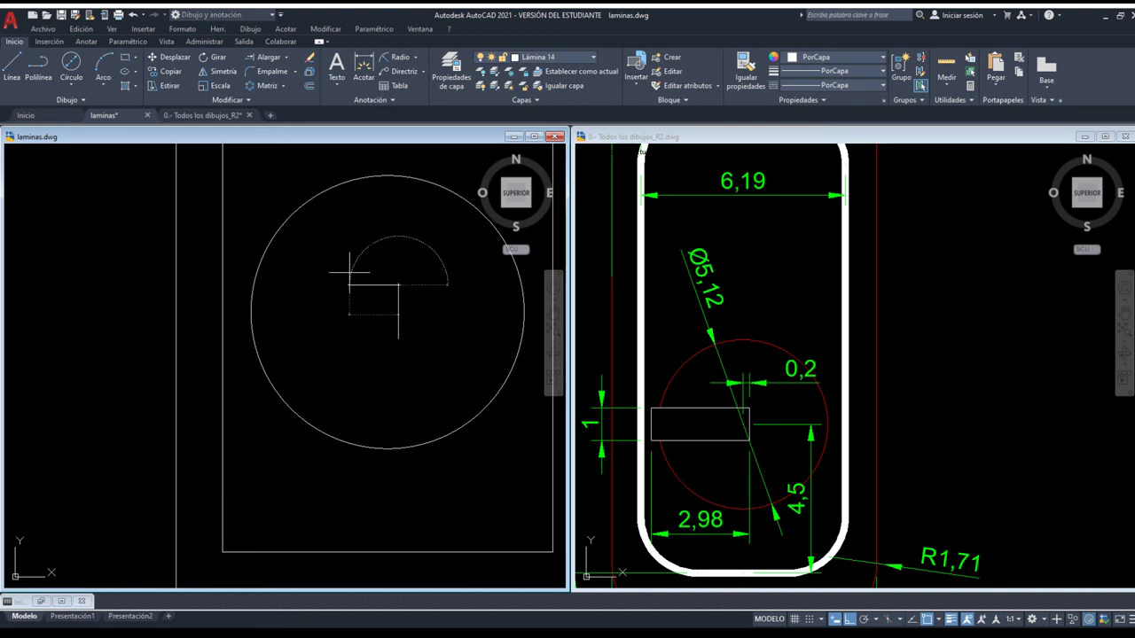
pyautogui.write('2.98')
pyautogui.press('Return')
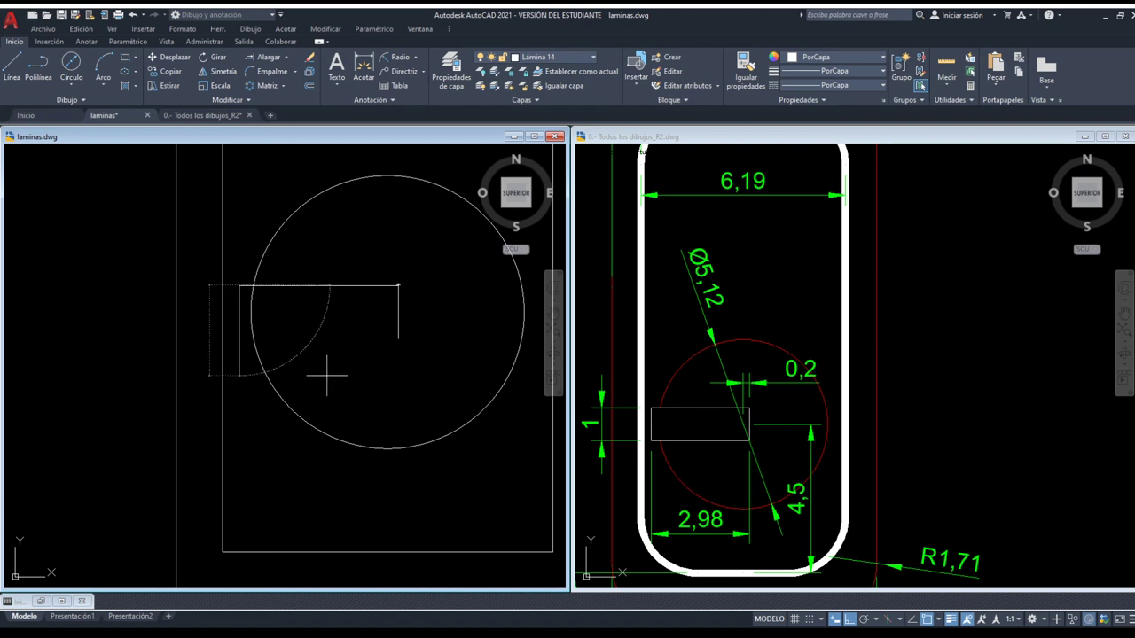
pyautogui.click(250, 443)
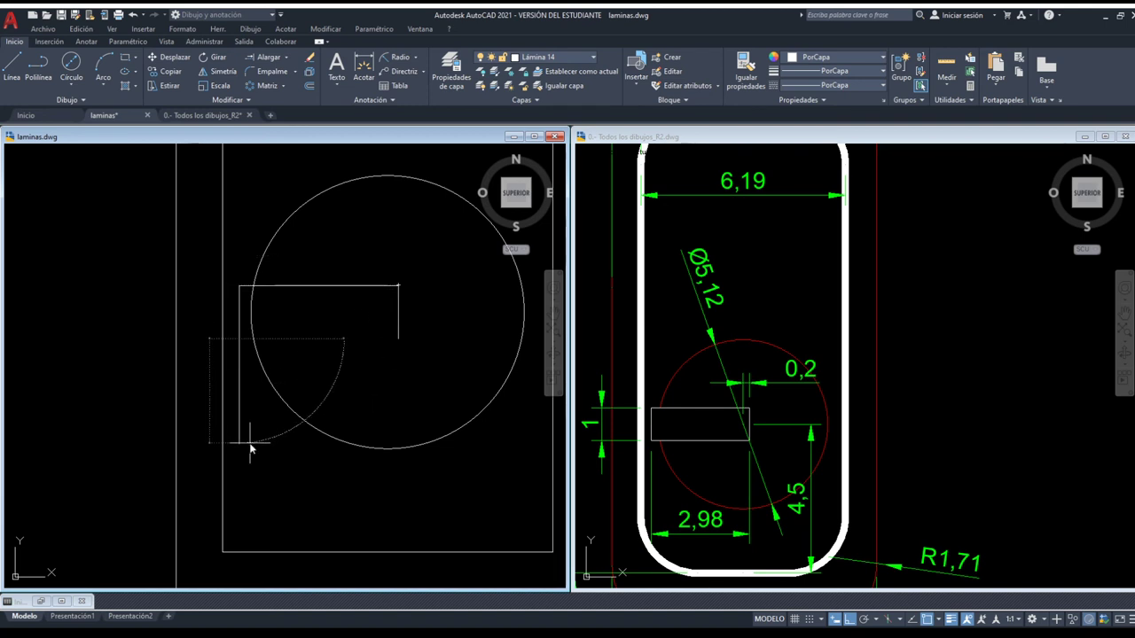
pyautogui.write('1')
pyautogui.press('Return')
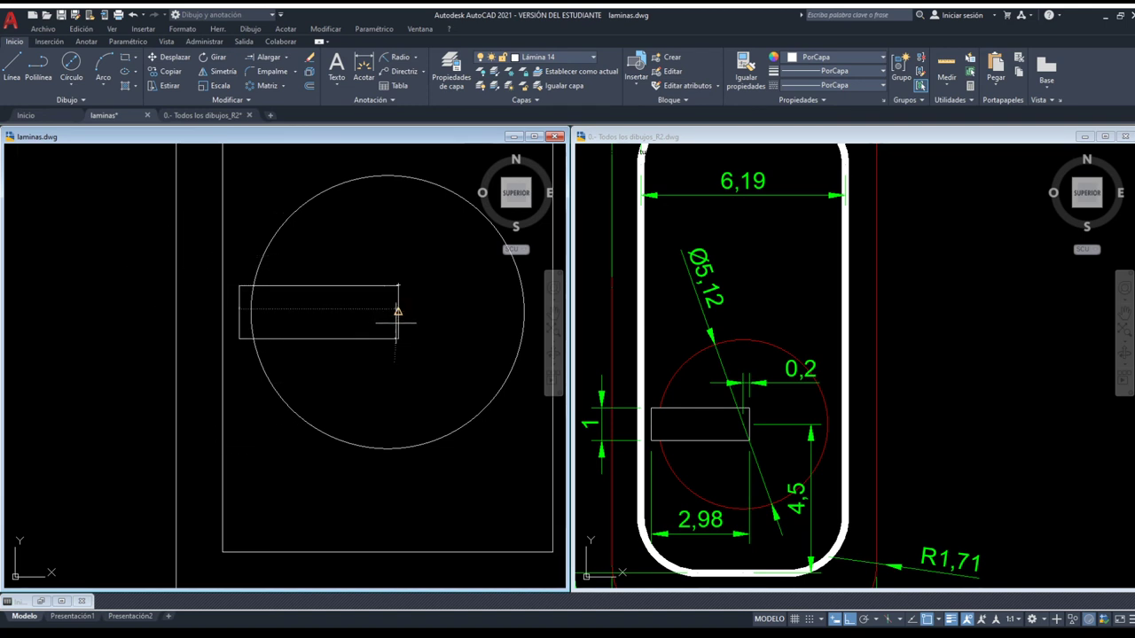
pyautogui.write('1')
pyautogui.press('Return')
pyautogui.press('Return')
# - Turn the circle and the stem's left, right and bottom edges red
pyautogui.click(330, 188)
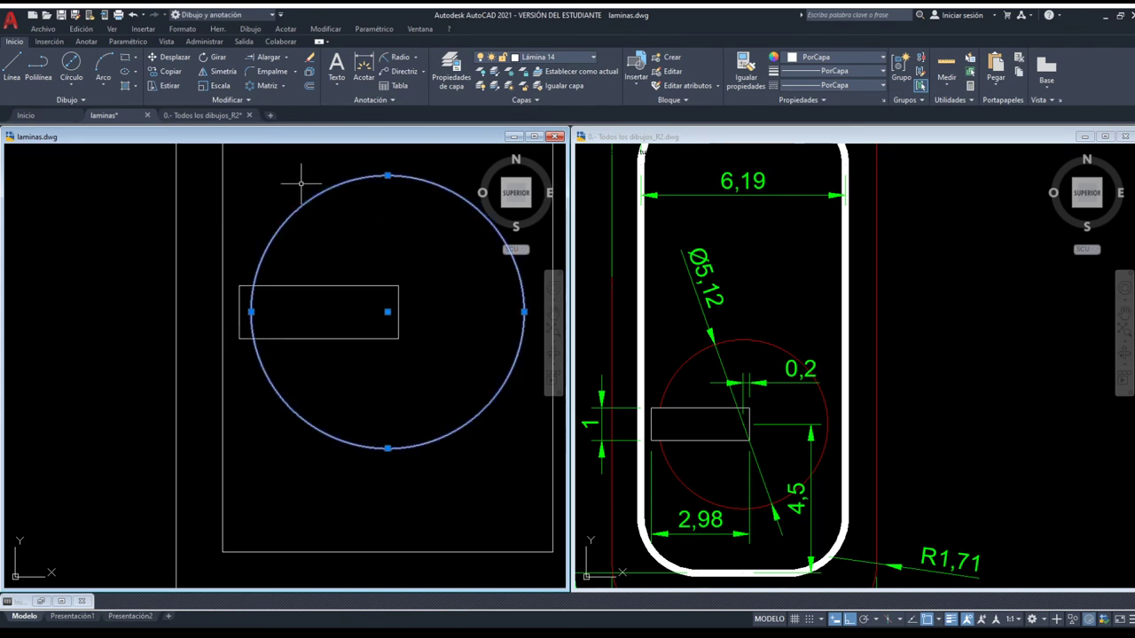
pyautogui.click(176, 286)
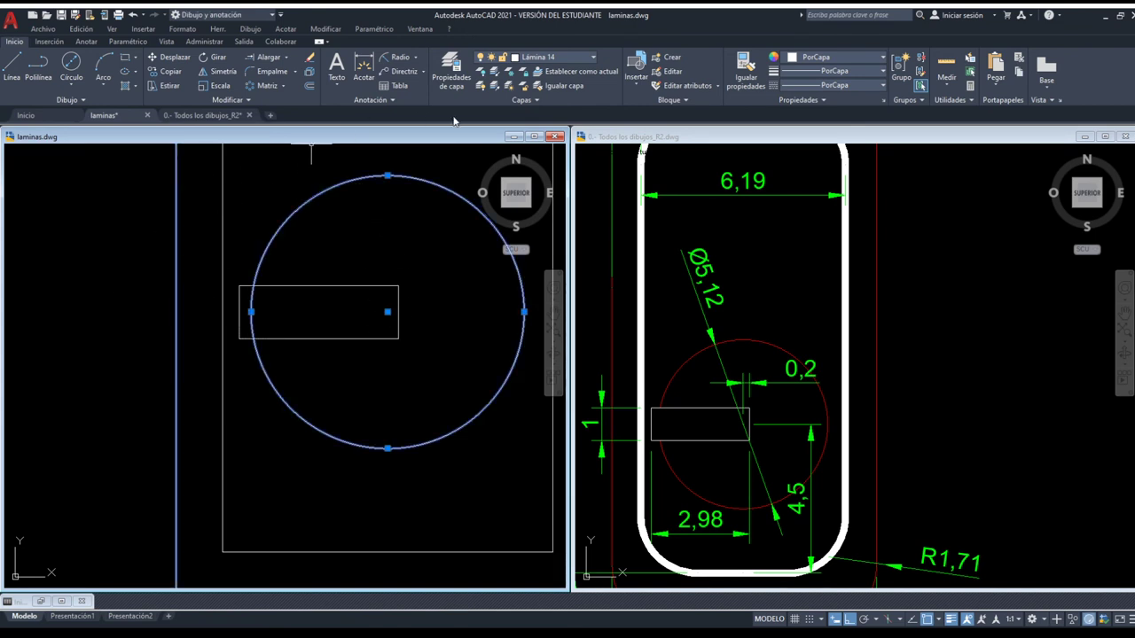
pyautogui.scroll(-2, 459, 175)
pyautogui.scroll(-2, 137, 433)
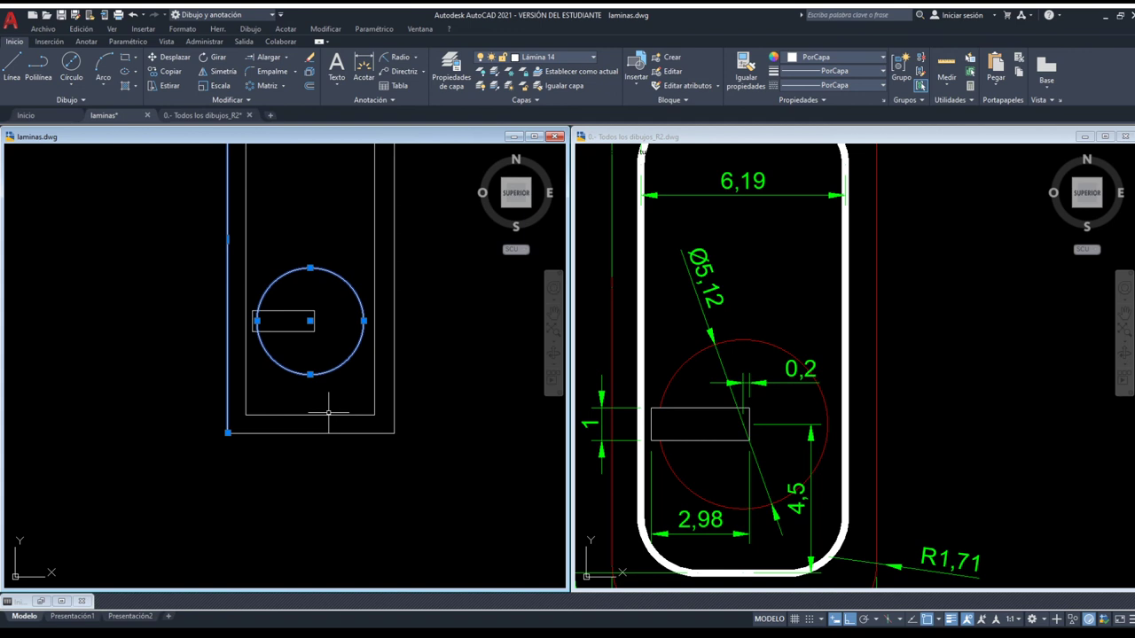
pyautogui.click(413, 457)
pyautogui.click(384, 429)
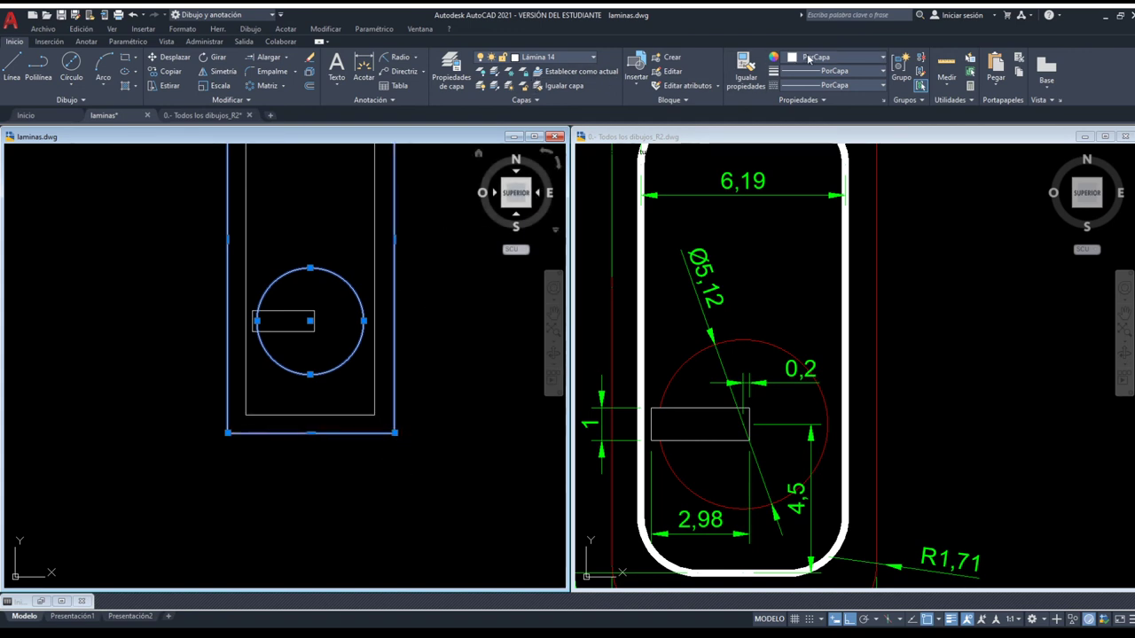
pyautogui.press('Escape')
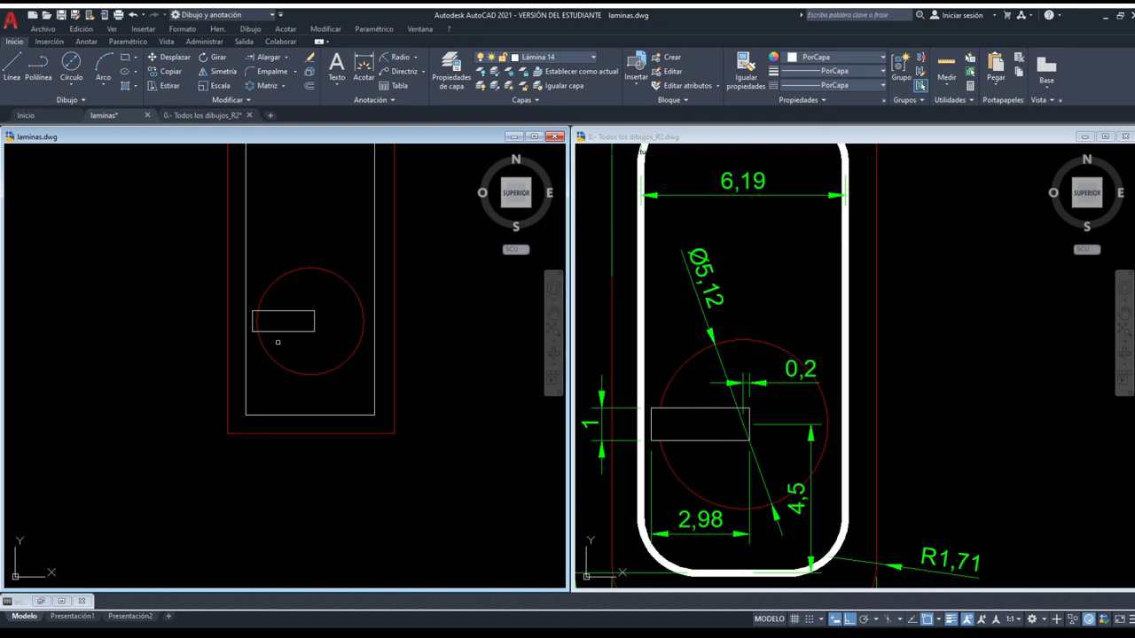
# - Check the slot rectangle inside the circle, then zoom out to show the whole stem
pyautogui.scroll(3, 277, 342)
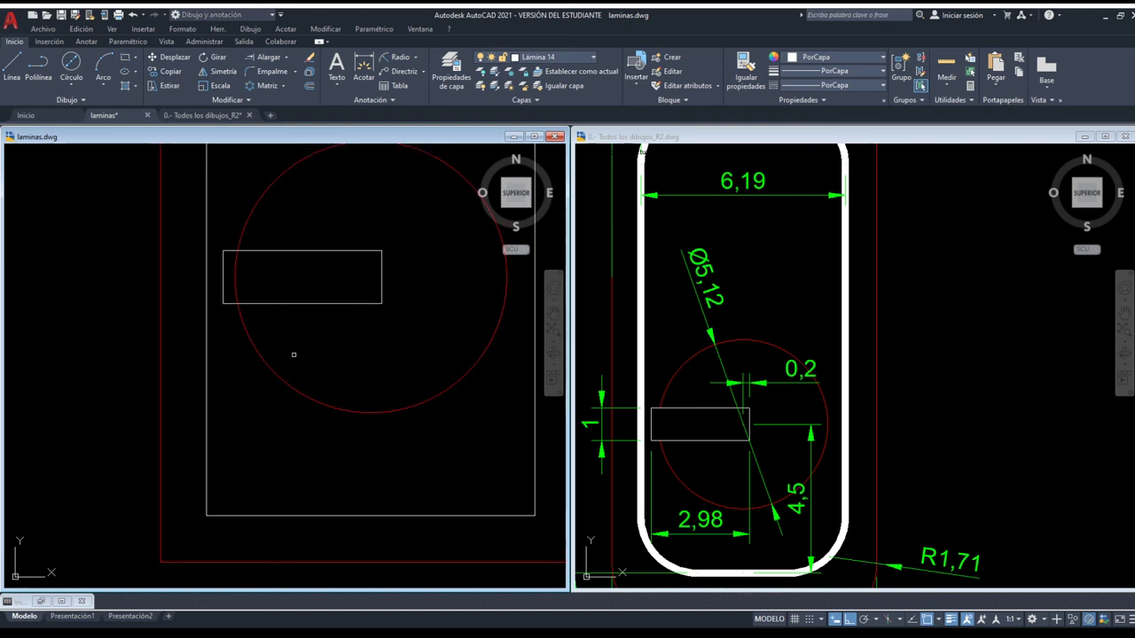
pyautogui.moveTo(296, 354); pyautogui.dragTo(229, 233)
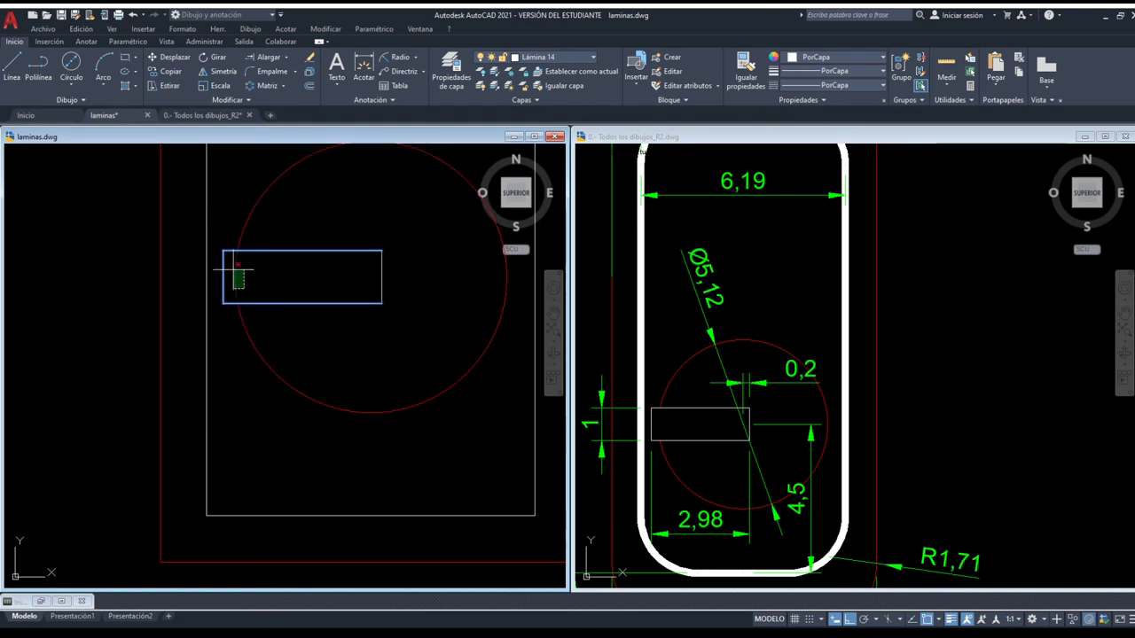
pyautogui.press('Escape')
pyautogui.scroll(-3, 341, 275)
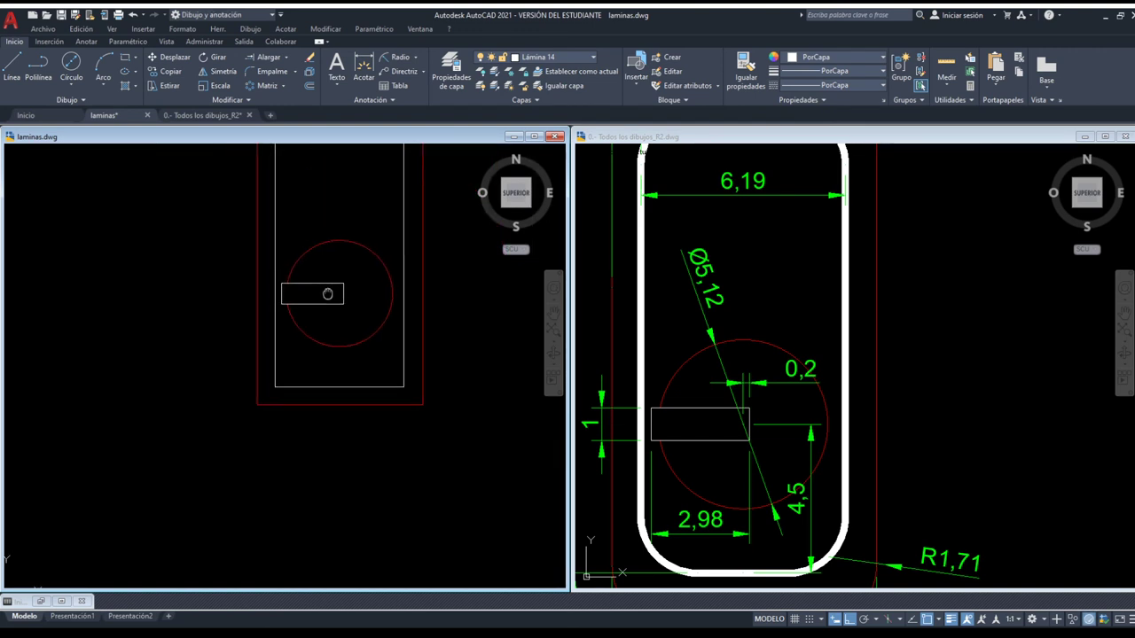
pyautogui.scroll(-2, 368, 279)
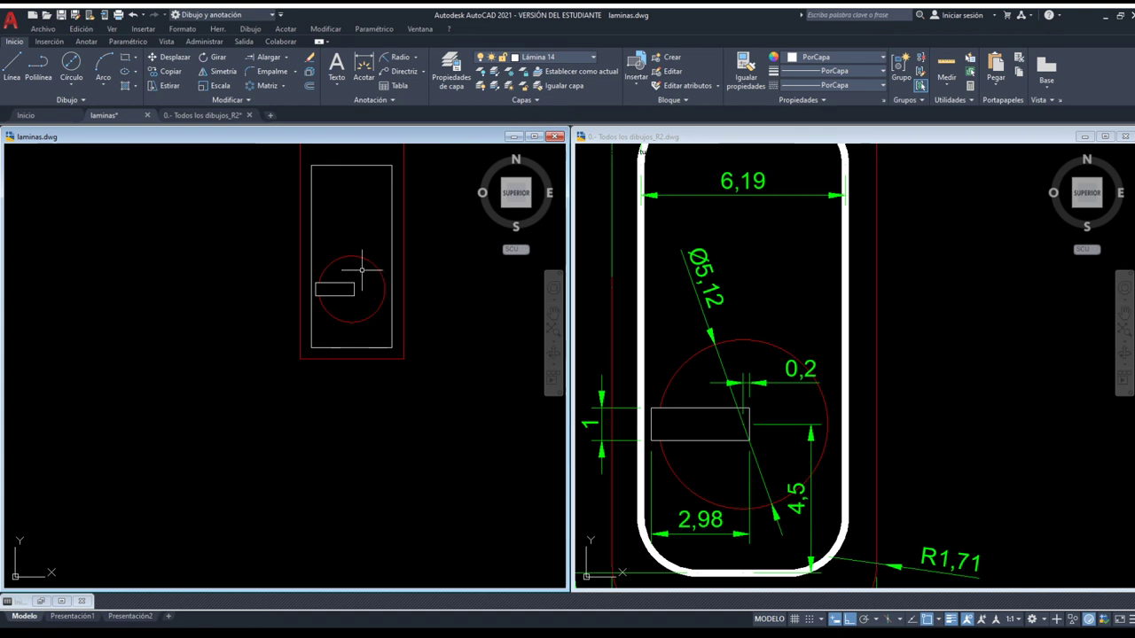
pyautogui.moveTo(367, 262); pyautogui.dragTo(370, 293, button='middle')
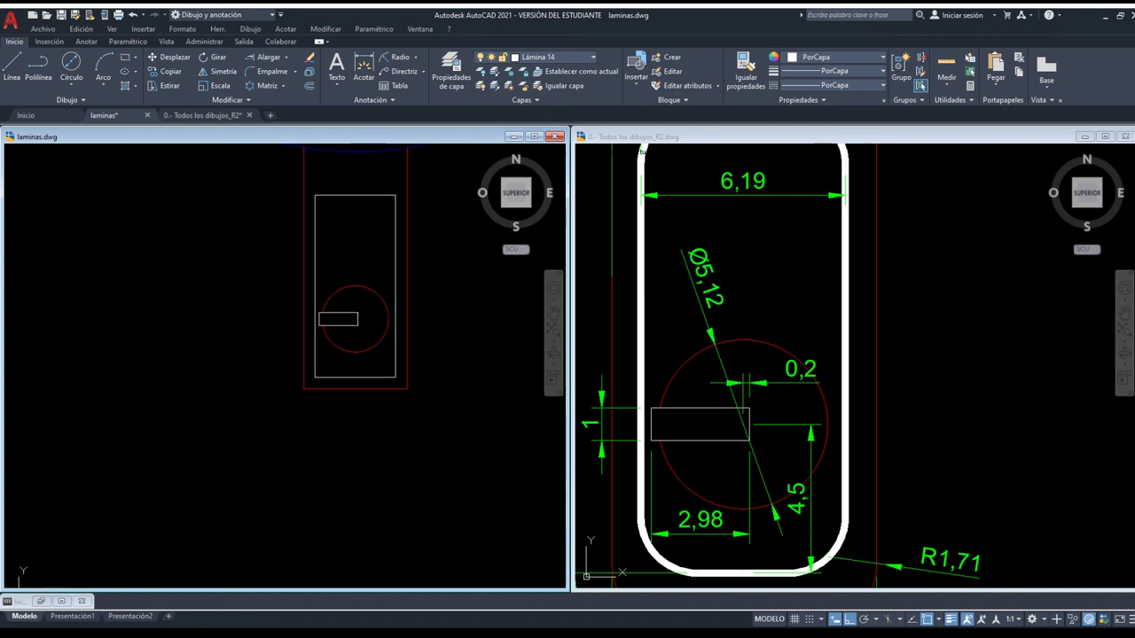
# - Zoom and pan the reference drawing to its R1,71 corners and 18,58 height, then return to laminas.dwg
pyautogui.click(655, 337)
pyautogui.scroll(-3, 665, 319)
pyautogui.scroll(2, 626, 458)
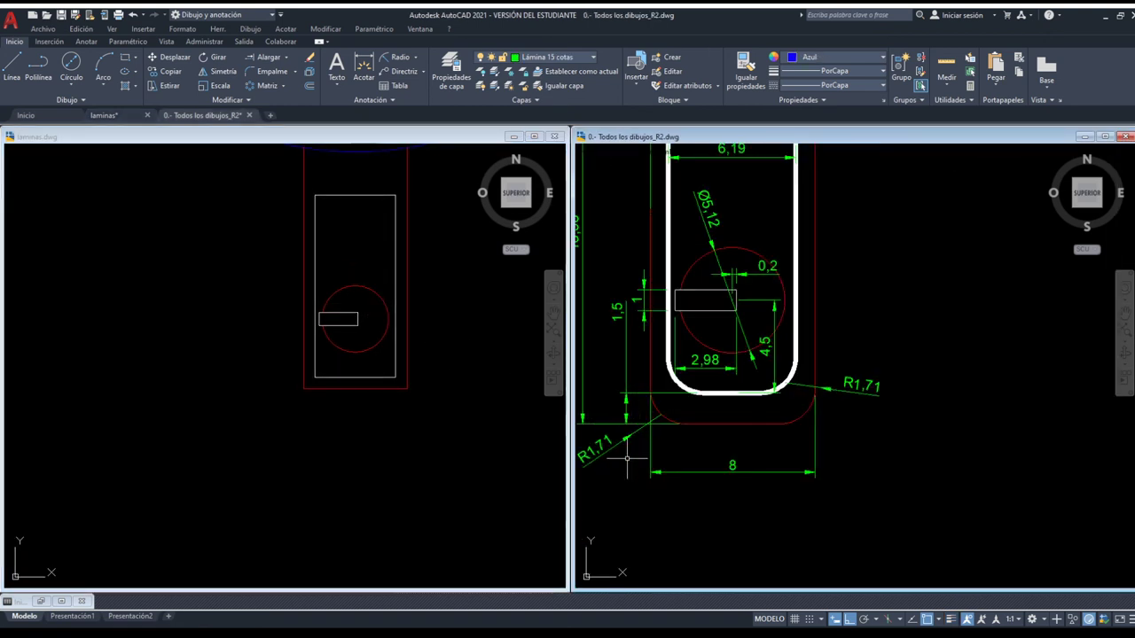
pyautogui.moveTo(624, 458); pyautogui.dragTo(641, 458, button='middle')
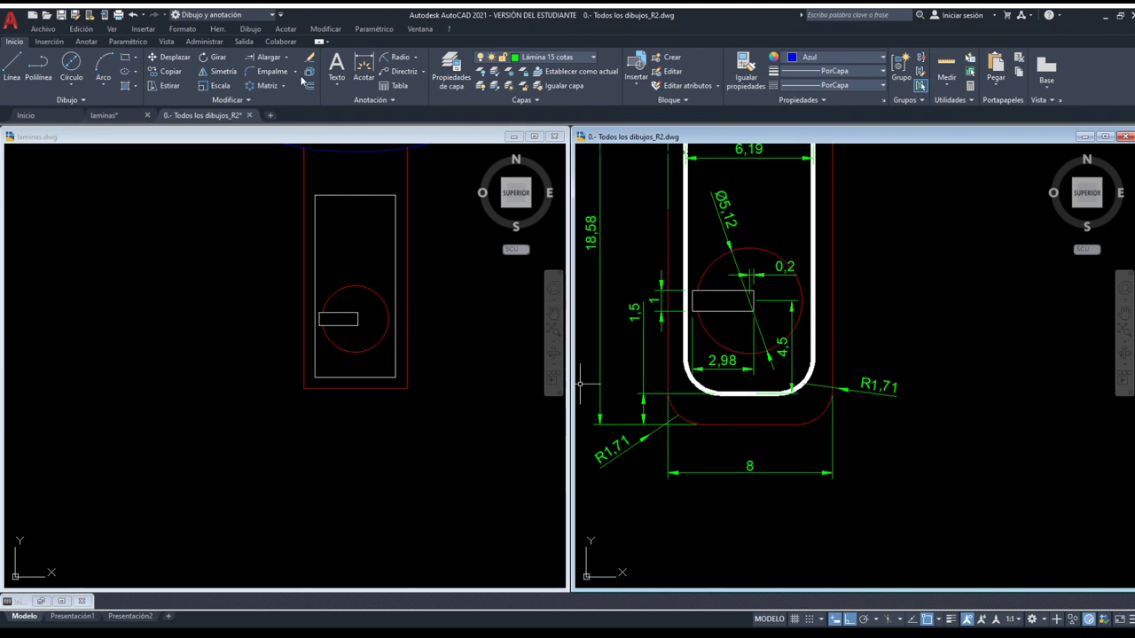
pyautogui.click(275, 142)
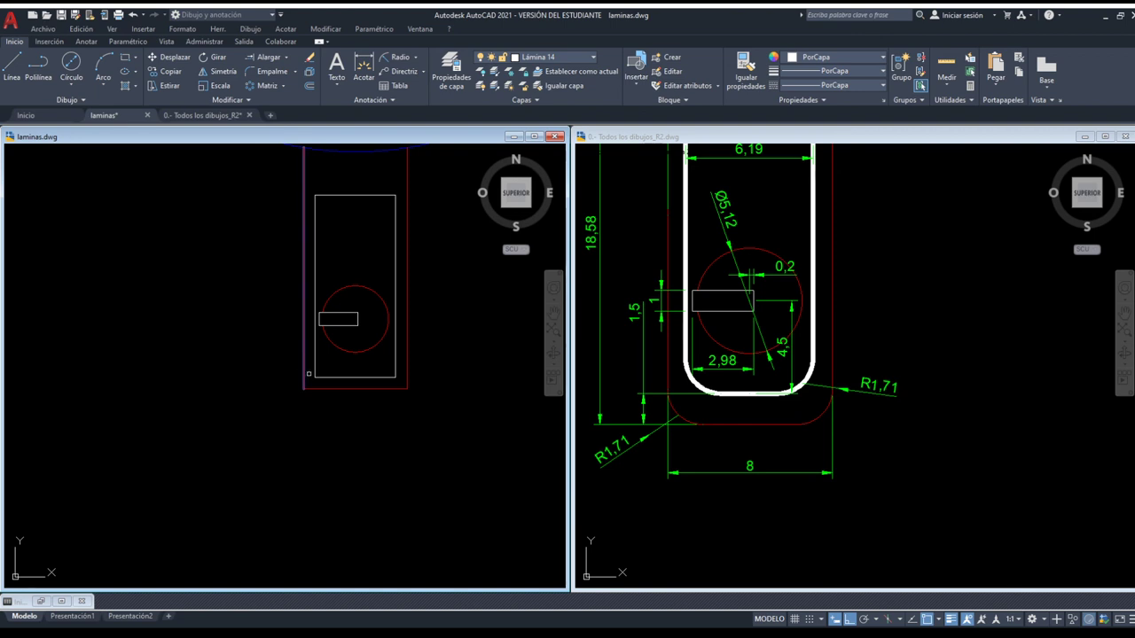
# - Fillet the red outline's bottom-left and bottom-right corners
pyautogui.click(319, 385)
pyautogui.click(331, 388)
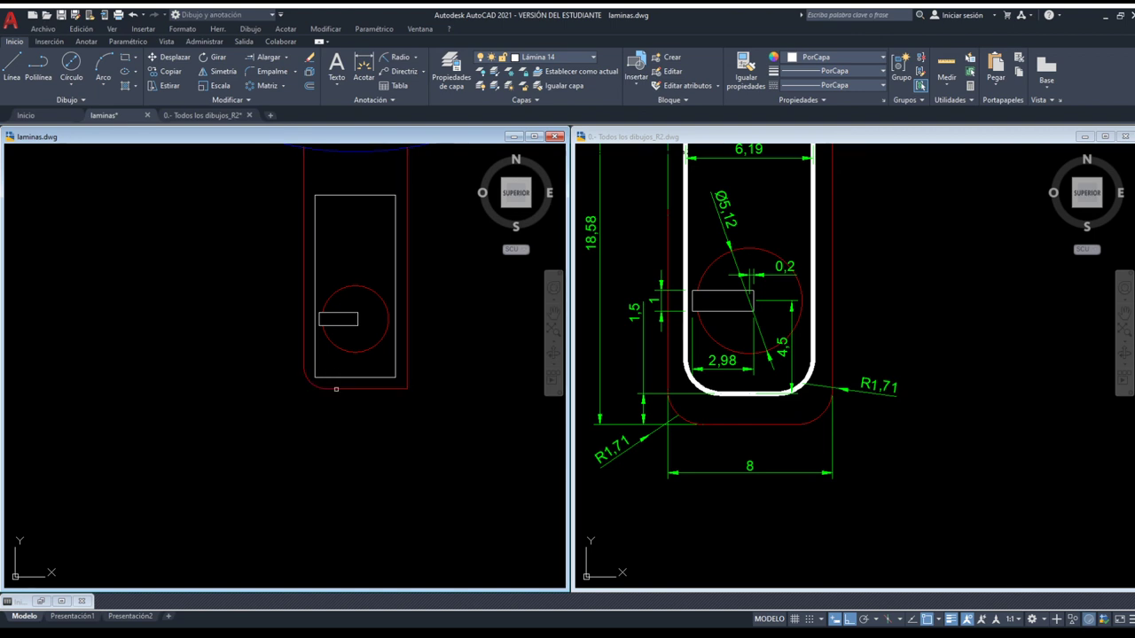
pyautogui.click(407, 347)
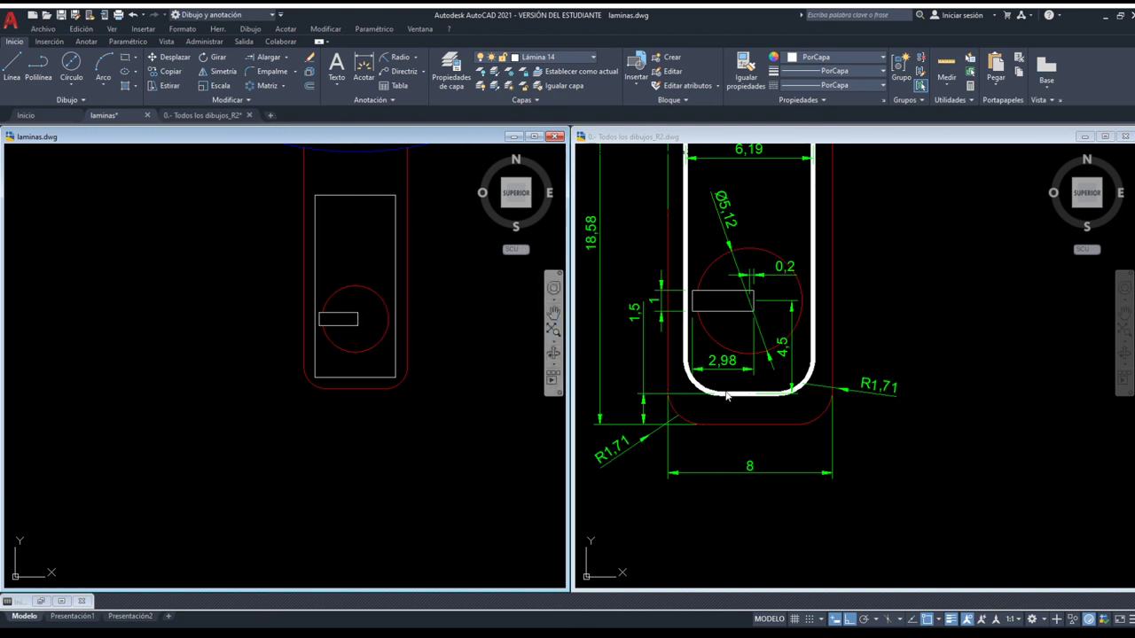
# - Fillet all four corners of the white rectangle into a capsule outline
pyautogui.click(307, 72)
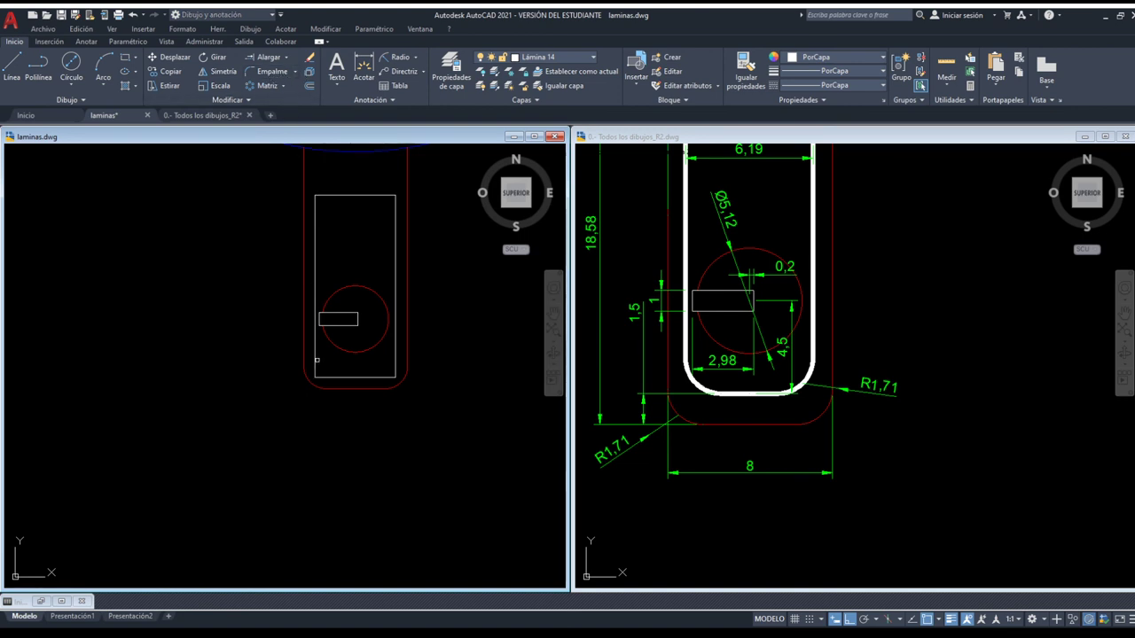
pyautogui.click(333, 376)
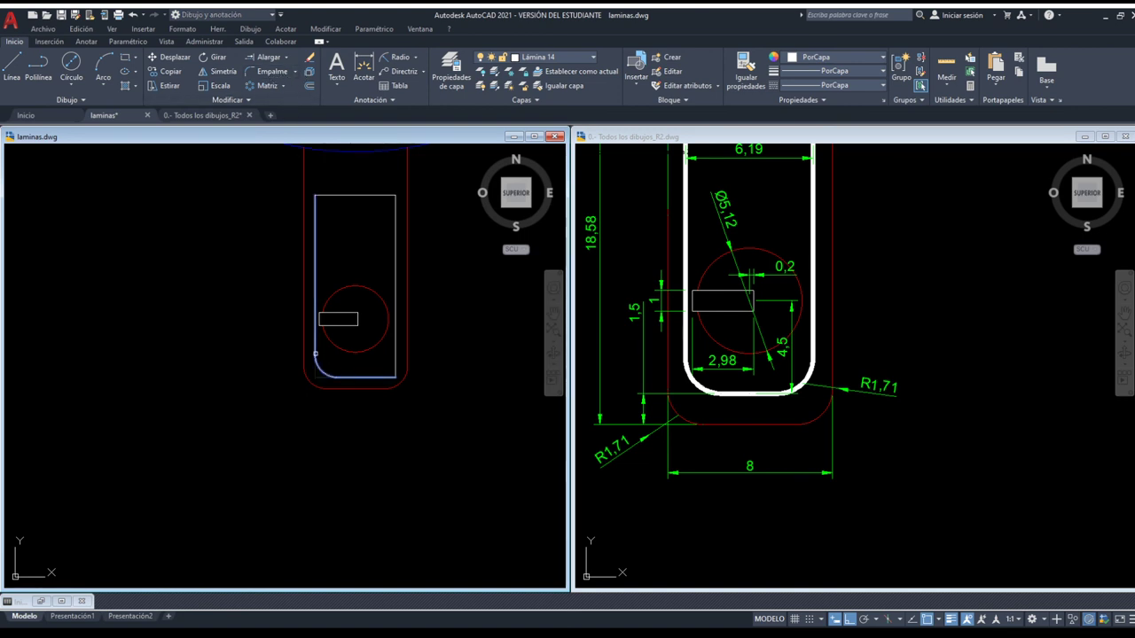
pyautogui.click(319, 357)
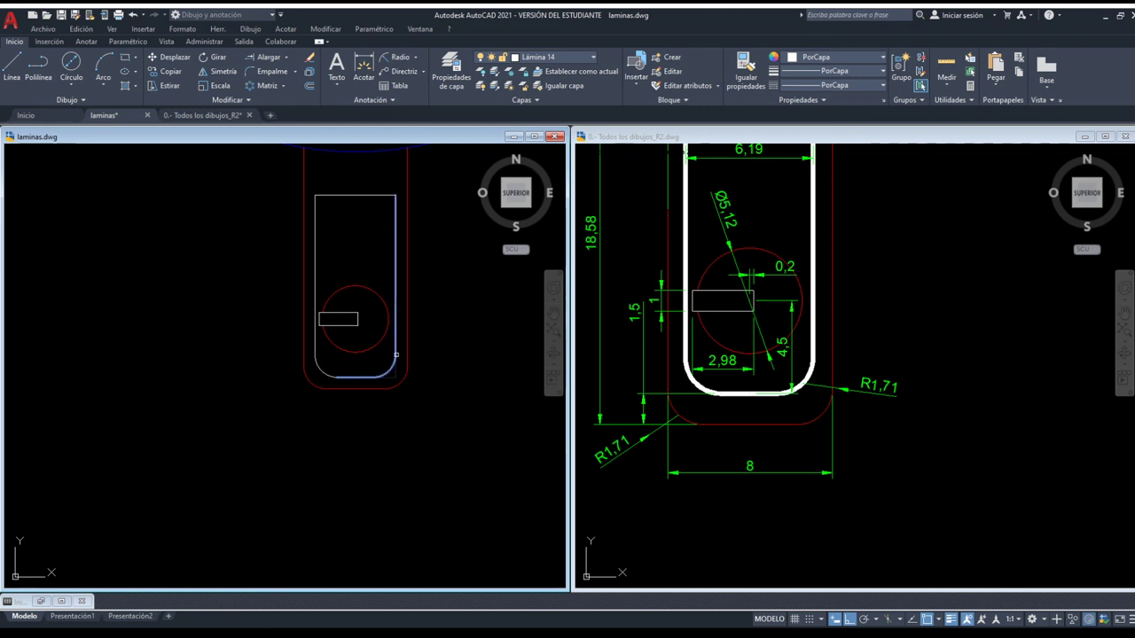
pyautogui.click(396, 349)
pyautogui.click(378, 194)
pyautogui.click(330, 195)
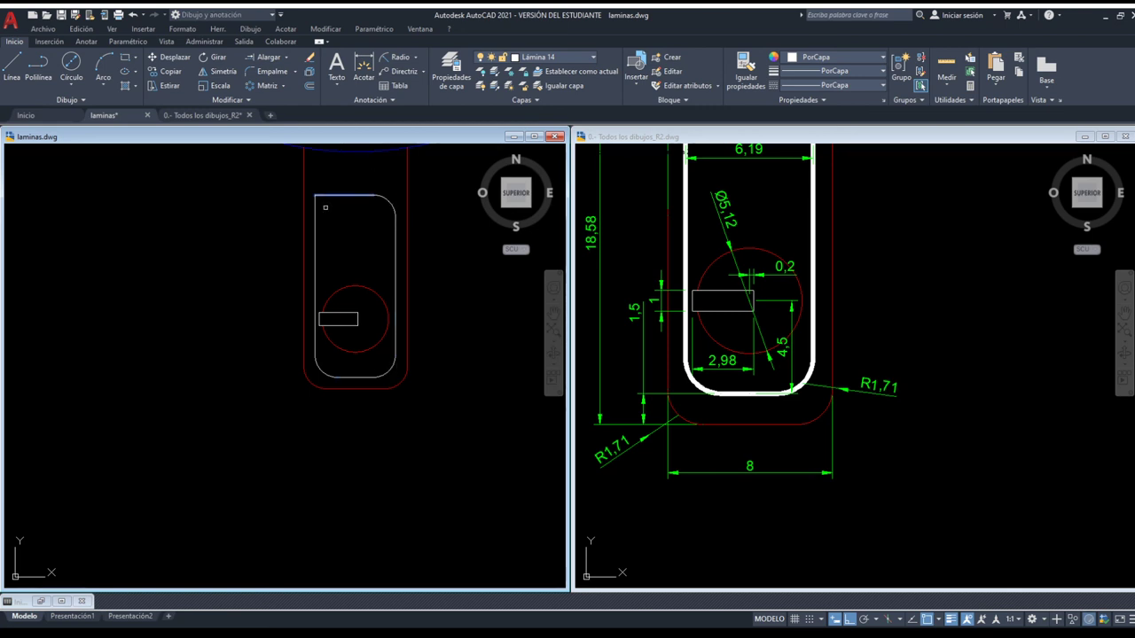
pyautogui.click(317, 211)
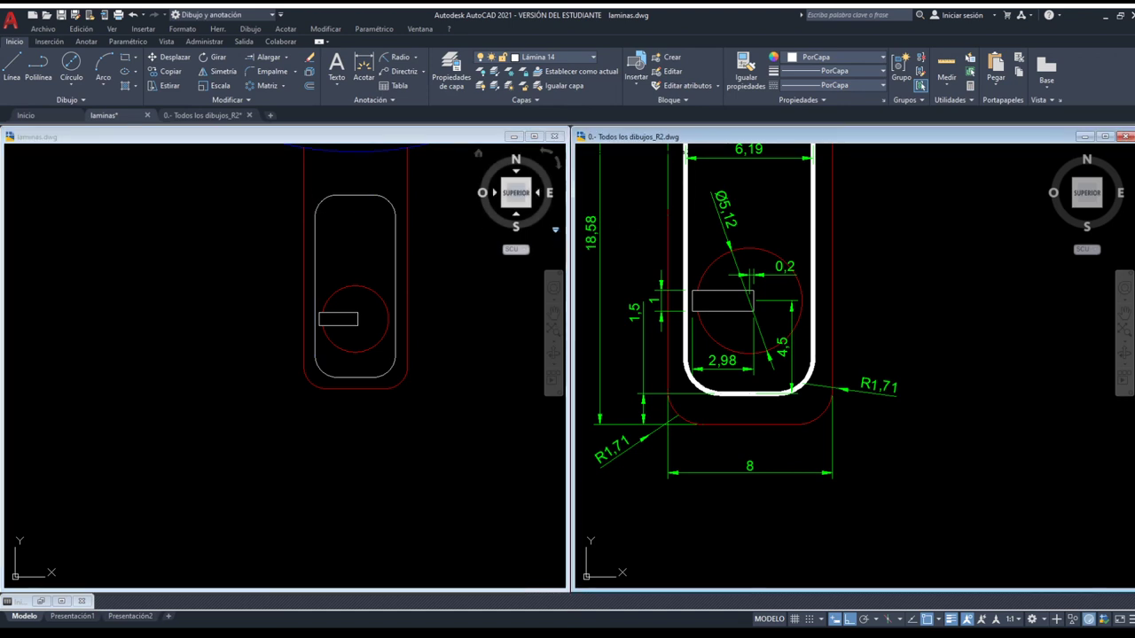
pyautogui.scroll(-2, 653, 309)
# - Give the rounded white outline a heavy lineweight and display lineweights
pyautogui.scroll(-2, 653, 309)
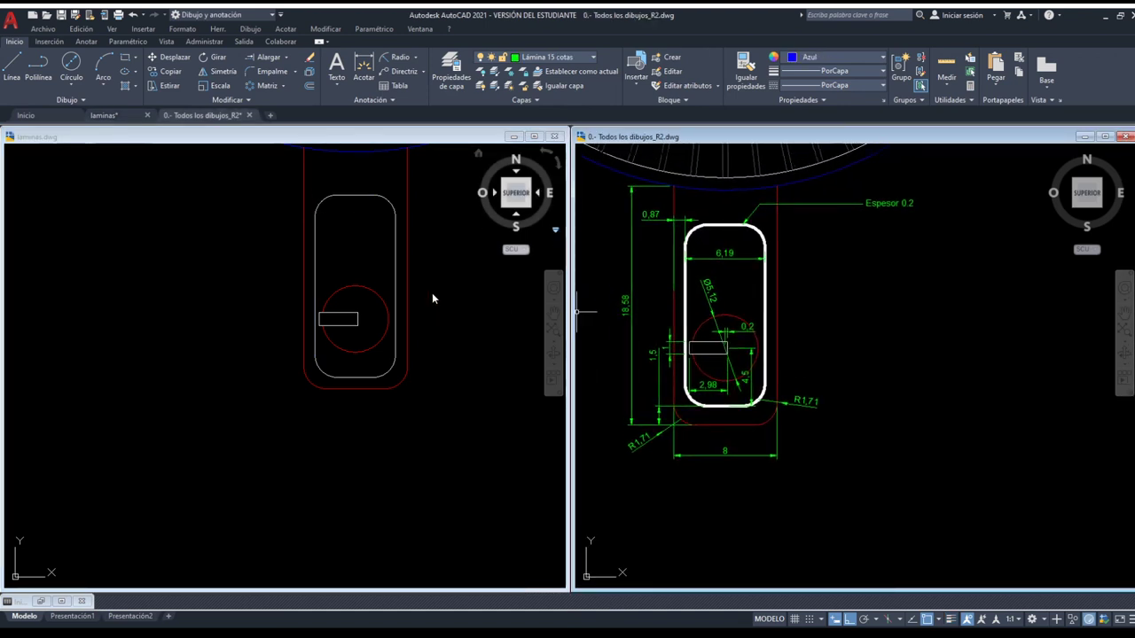
pyautogui.click(431, 292)
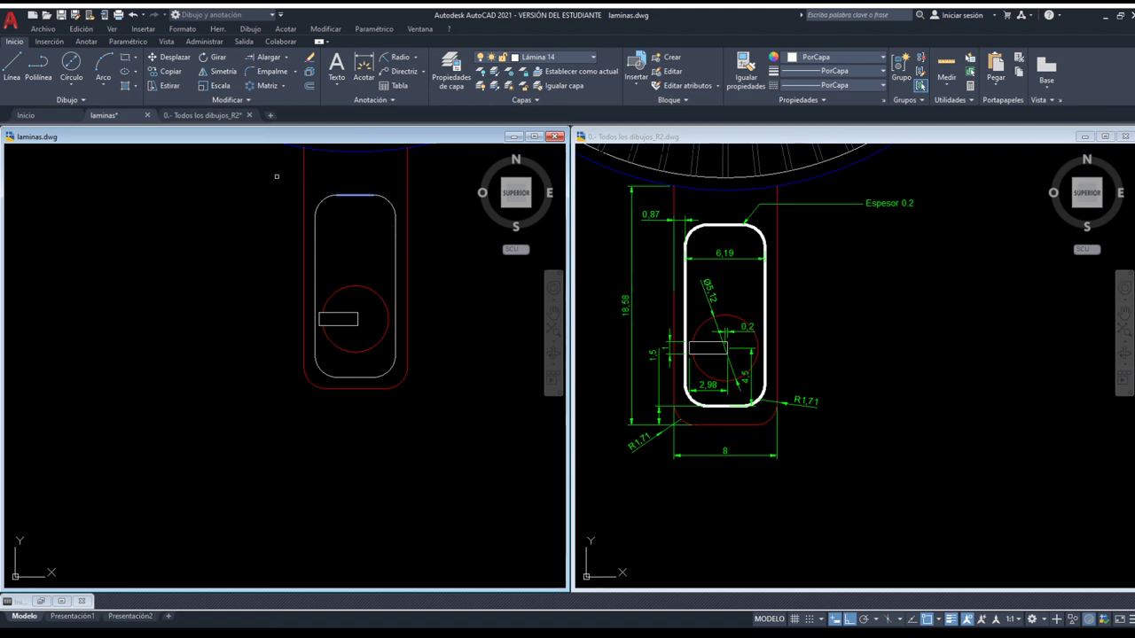
pyautogui.moveTo(276, 177); pyautogui.dragTo(435, 430)
pyautogui.press('Return')
pyautogui.click(348, 195)
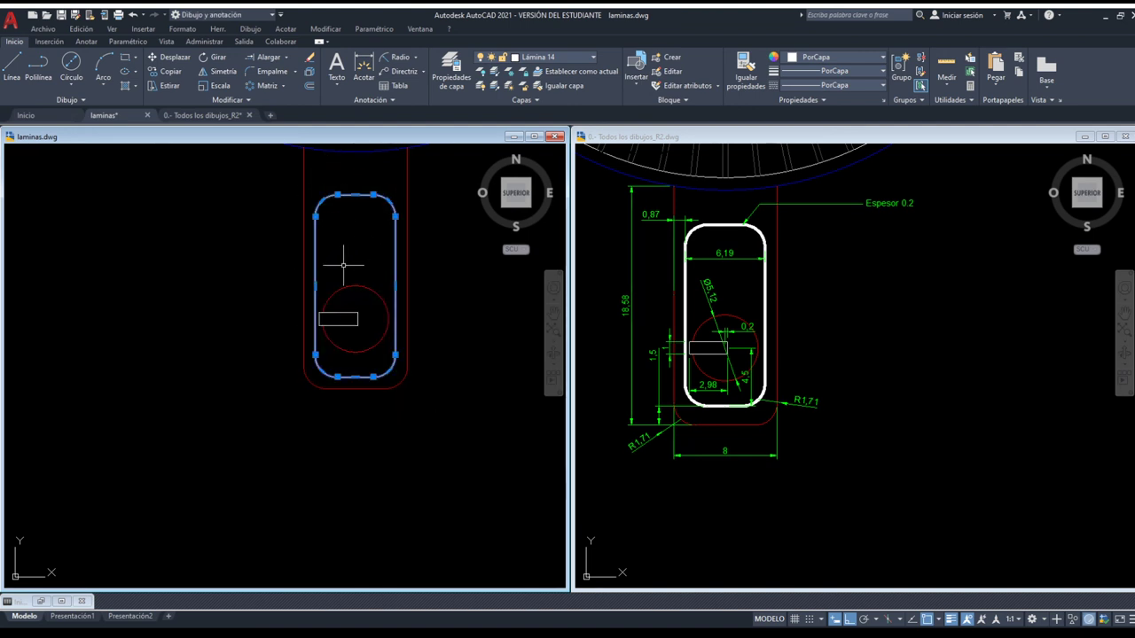
pyautogui.press('Escape')
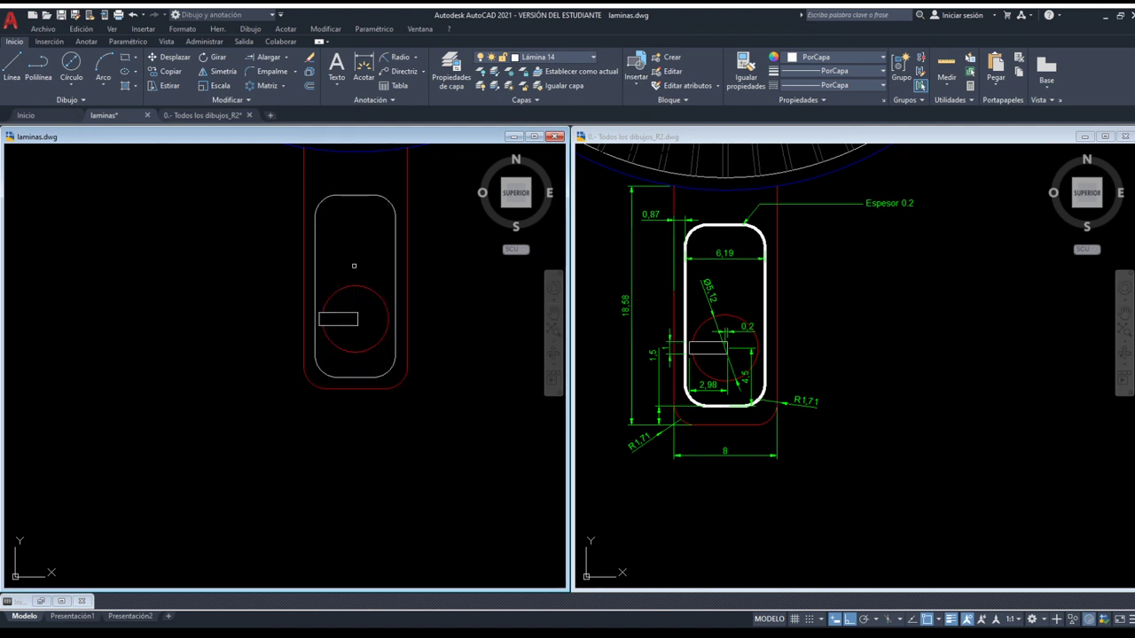
pyautogui.click(337, 195)
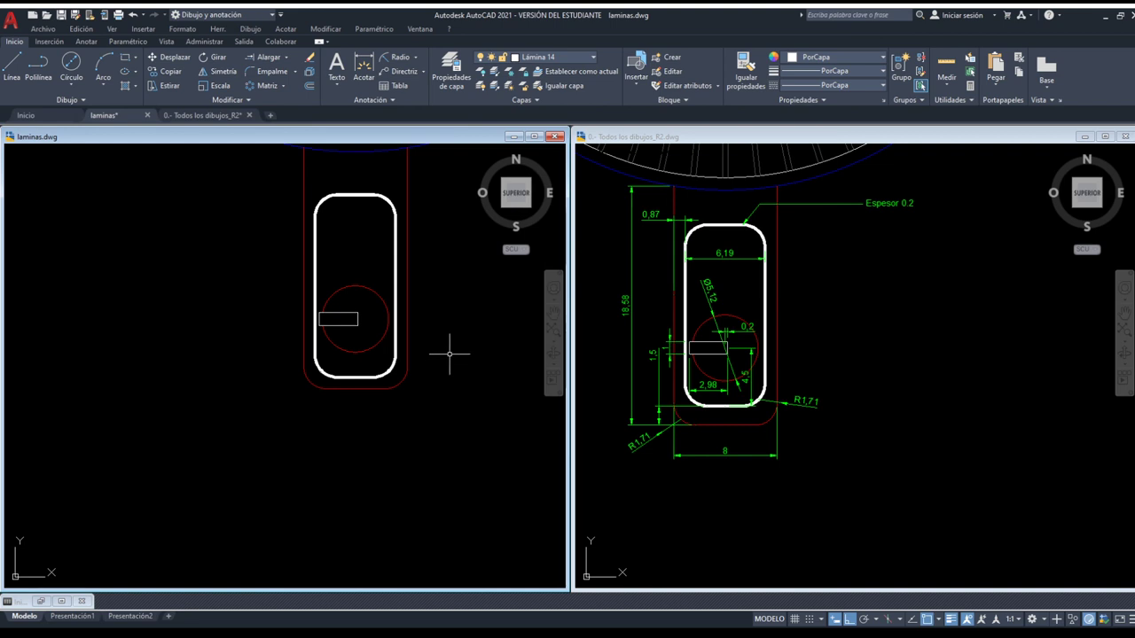
# - Zoom out and pan laminas.dwg to centre the full disk and stem
pyautogui.scroll(-2, 457, 355)
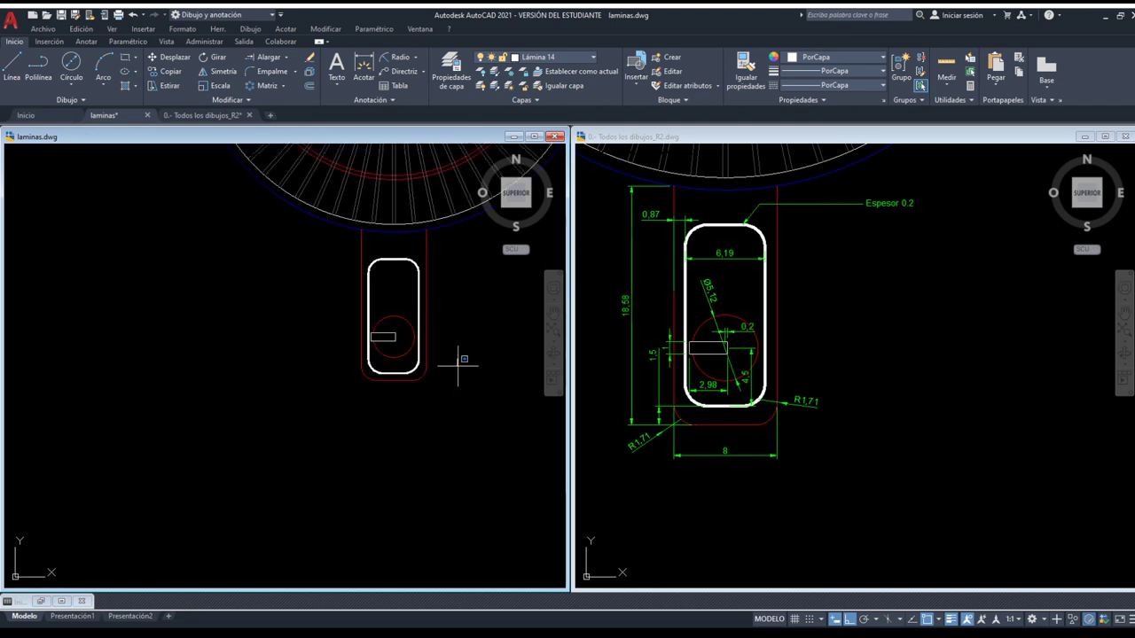
pyautogui.scroll(-2, 459, 356)
pyautogui.scroll(-2, 462, 357)
pyautogui.scroll(-1, 452, 368)
pyautogui.scroll(3, 443, 375)
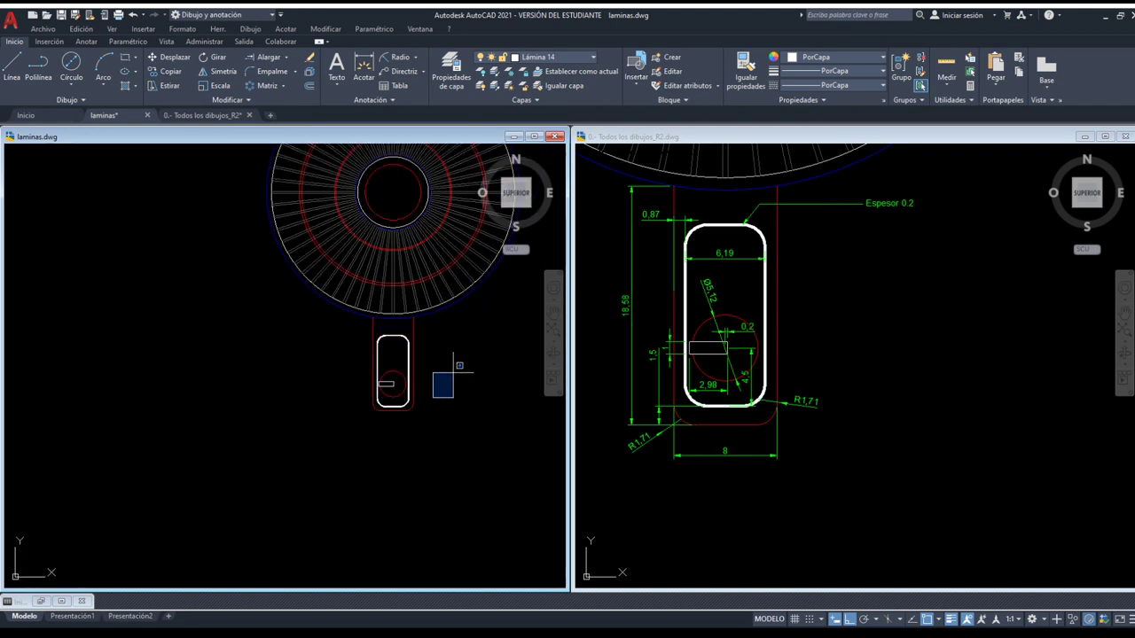
pyautogui.moveTo(456, 363); pyautogui.dragTo(398, 435, button='middle')
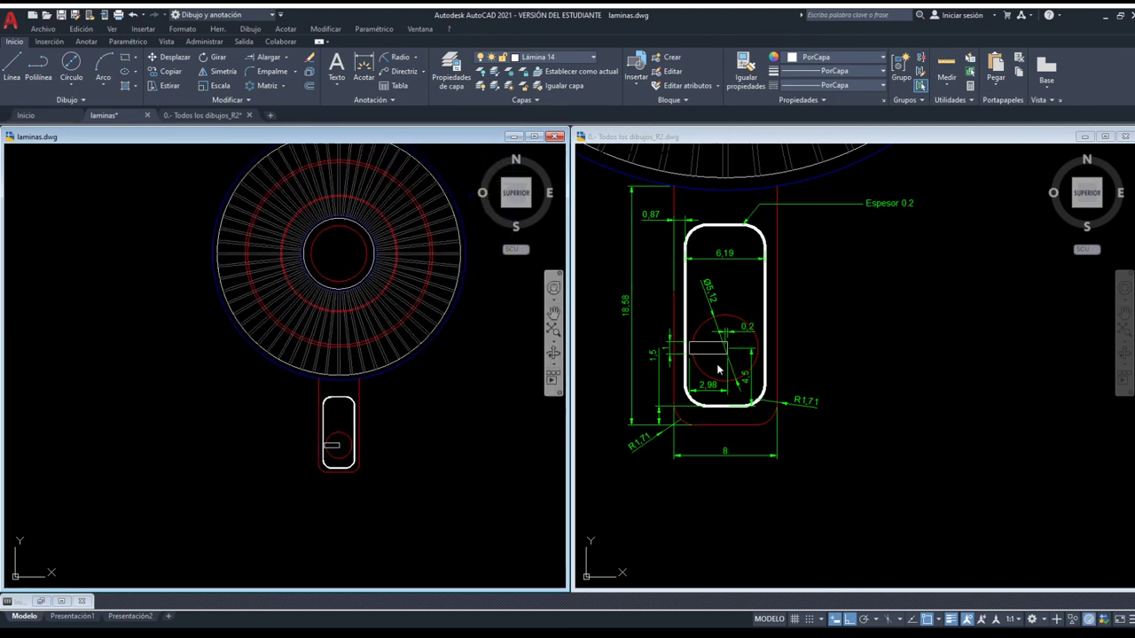
# - Show the Práctica 14 reference's full disk and stem, then re-centre laminas.dwg
pyautogui.click(802, 333)
pyautogui.scroll(-5, 815, 354)
pyautogui.scroll(1, 824, 346)
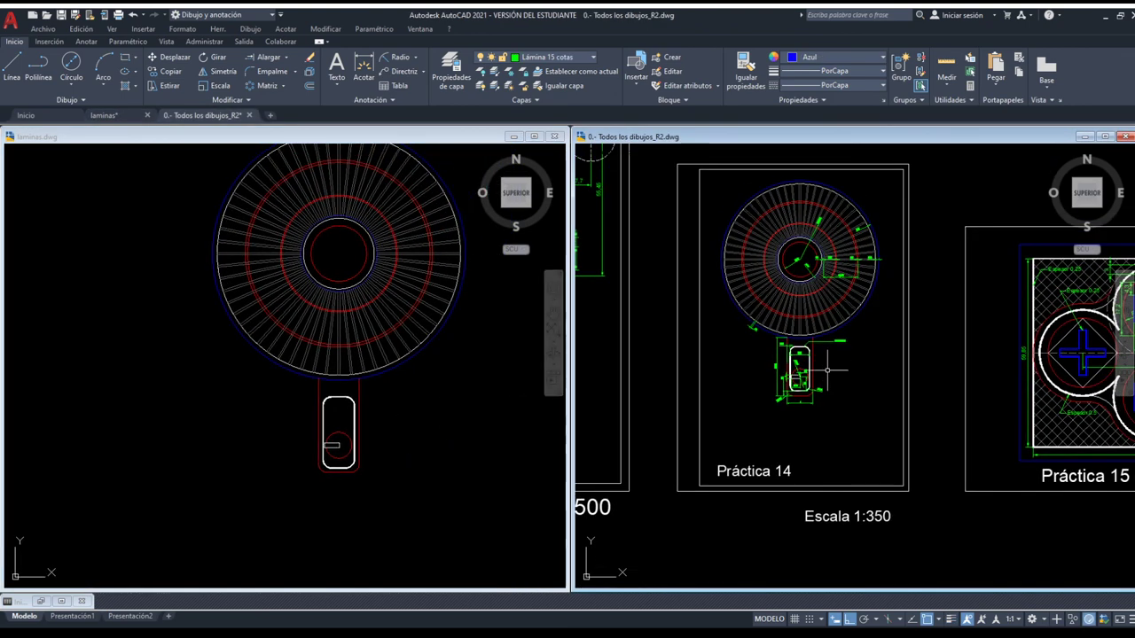
pyautogui.scroll(2, 824, 354)
pyautogui.scroll(2, 819, 367)
pyautogui.moveTo(819, 366); pyautogui.dragTo(817, 397, button='middle')
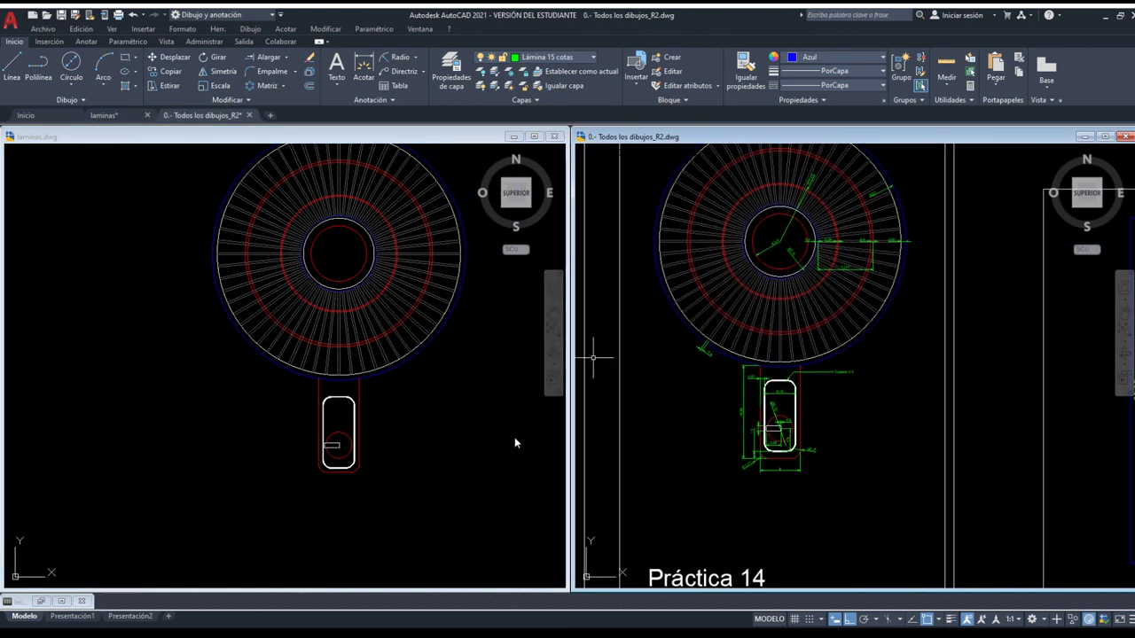
pyautogui.click(438, 375)
pyautogui.moveTo(438, 375)
pyautogui.mouseDown(button='middle')
pyautogui.moveTo(446, 390)
pyautogui.moveTo(430, 409)
pyautogui.mouseUp(button='middle')
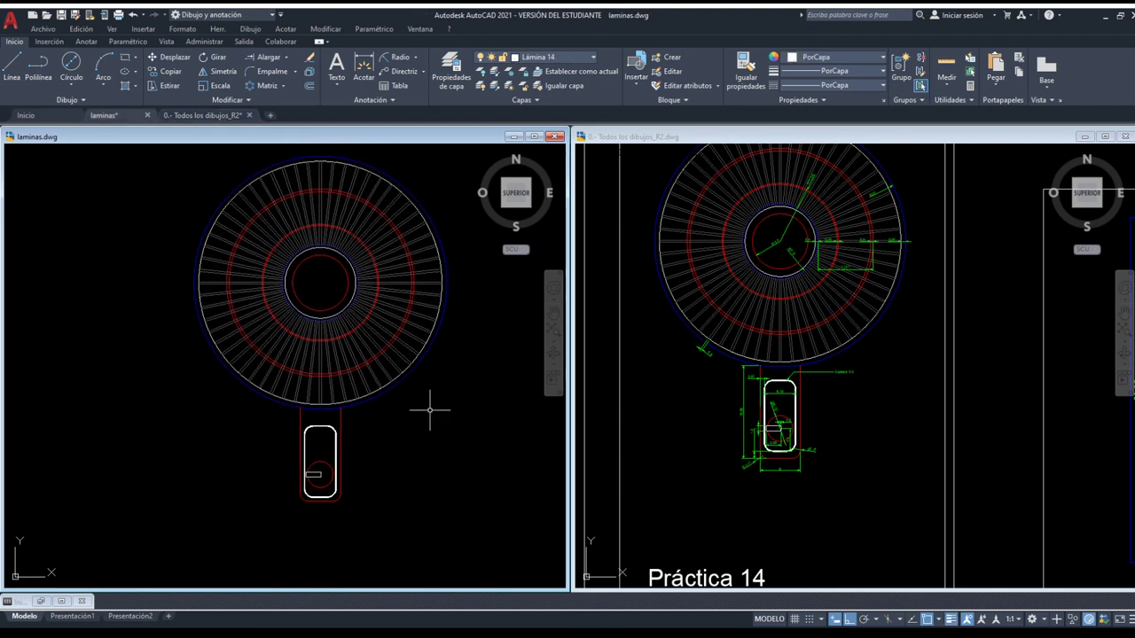